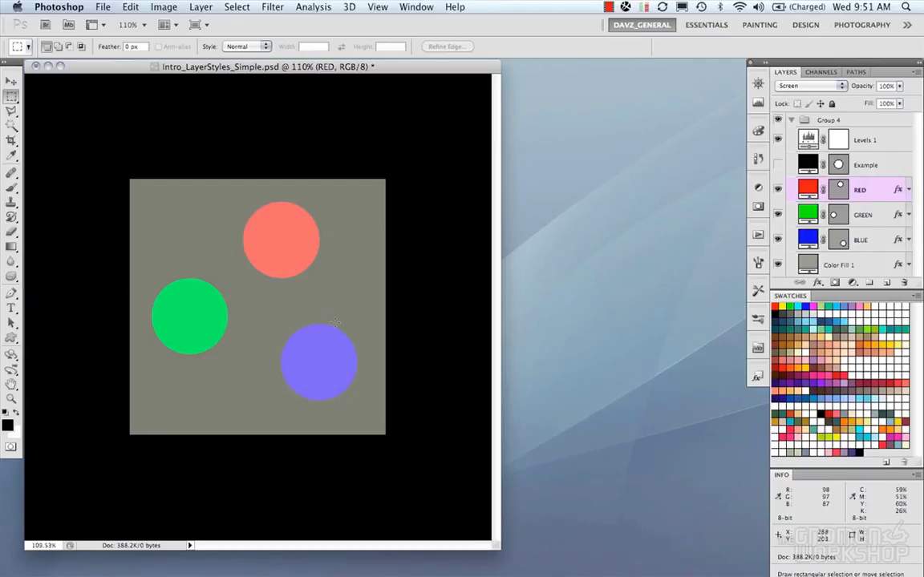
- Show all hidden layer effects in the document
click(902, 191)
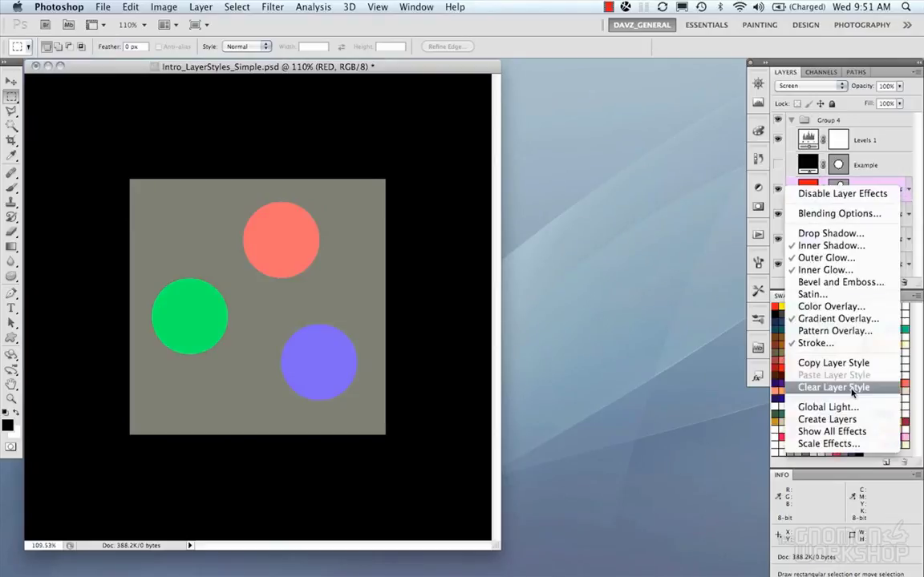
click(850, 435)
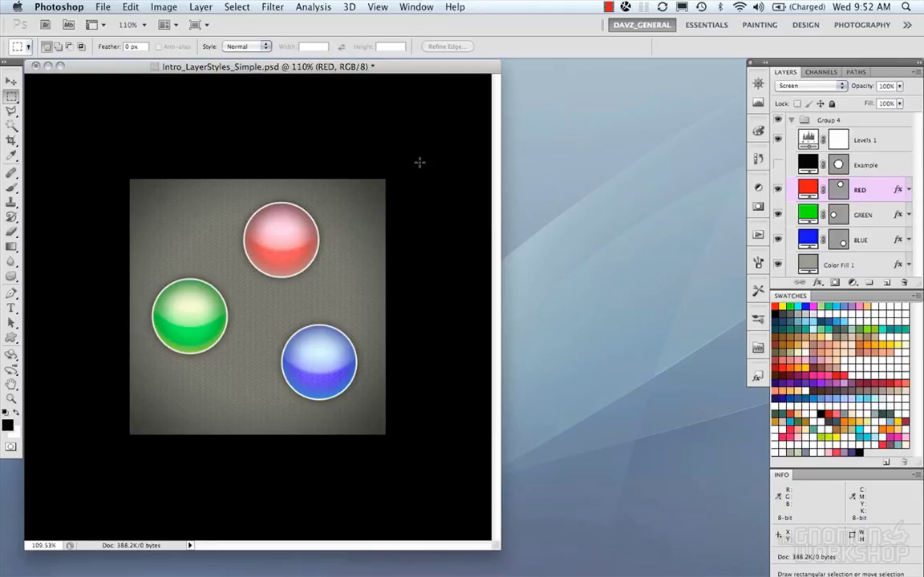
- Review the RED layer's blending options in the Layer Style dialog
double_click(880, 192)
drag(695, 250, 428, 153)
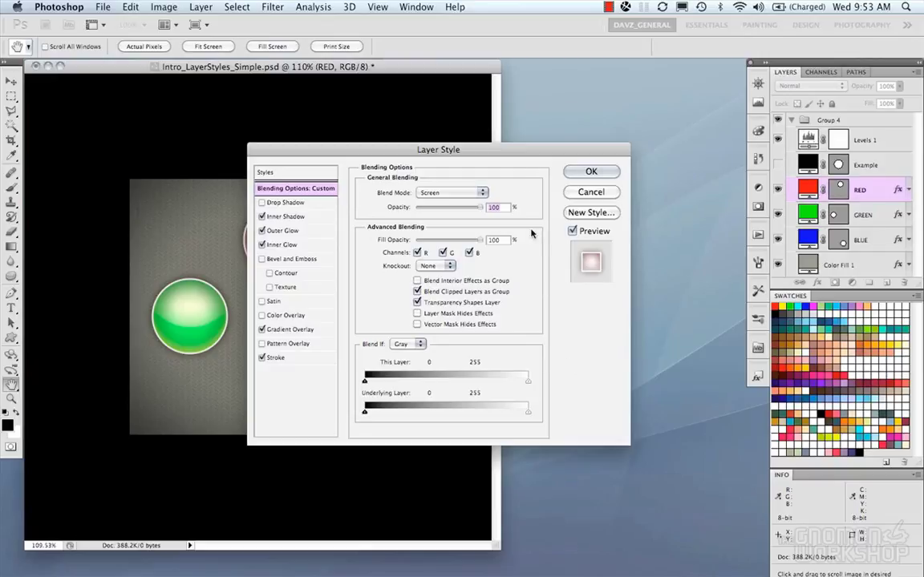
drag(475, 143, 471, 146)
key(Return)
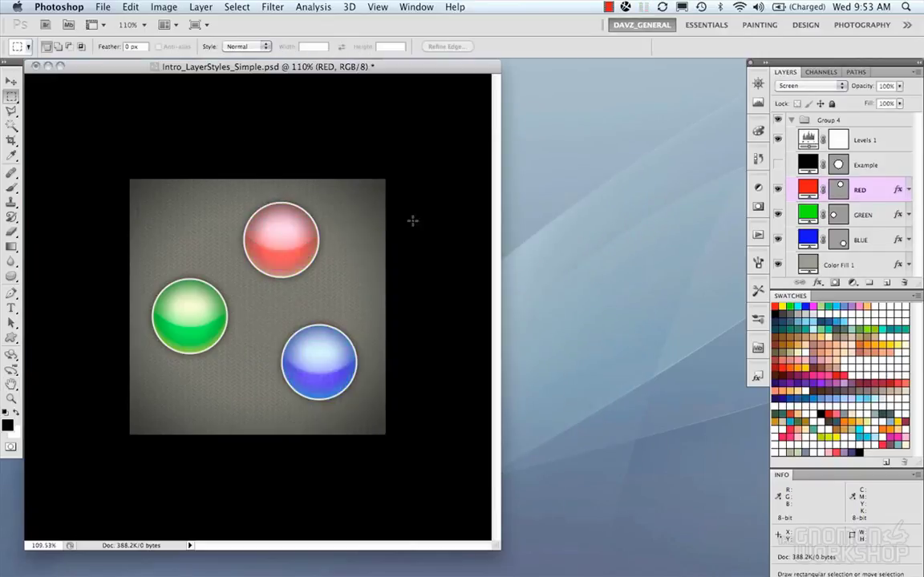
click(202, 7)
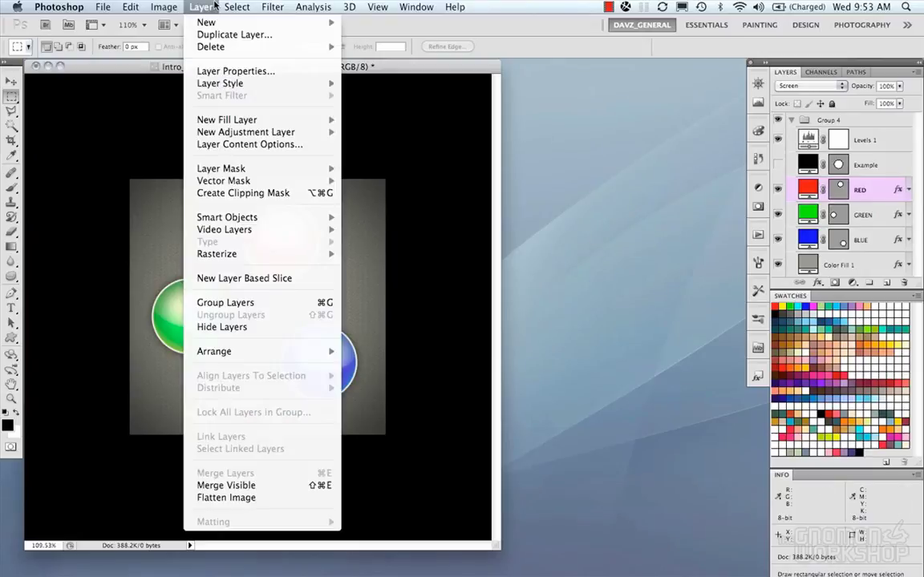
mouse_move(256, 84)
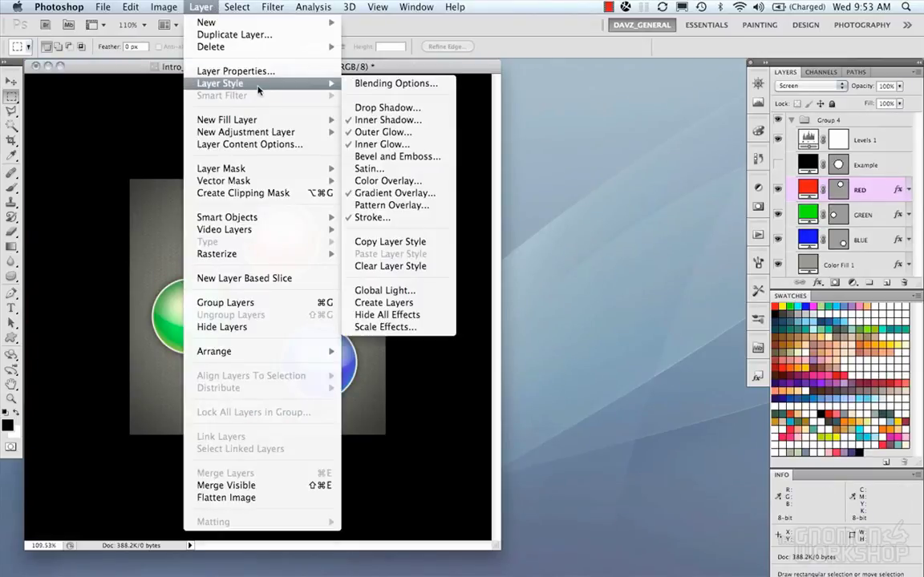
click(363, 84)
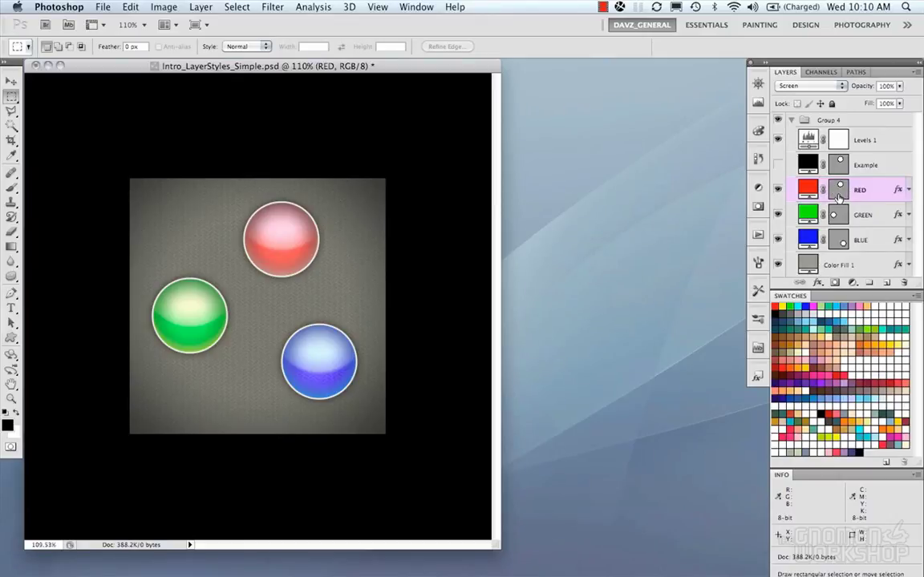
- Select the GREEN, BLUE and RED layers in turn, and check the RED layer's applied effects in the Layer Style dialog
click(867, 215)
click(864, 240)
click(868, 190)
double_click(898, 190)
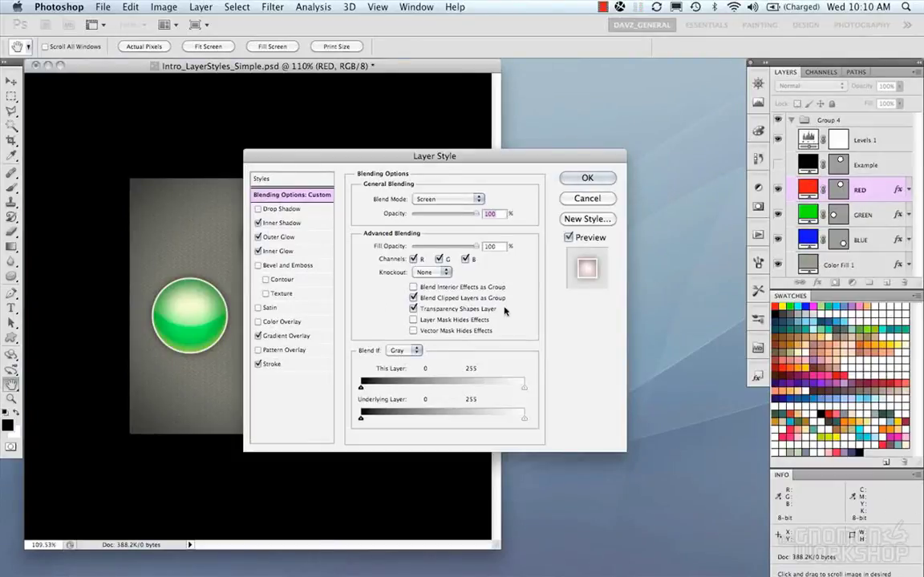
click(599, 177)
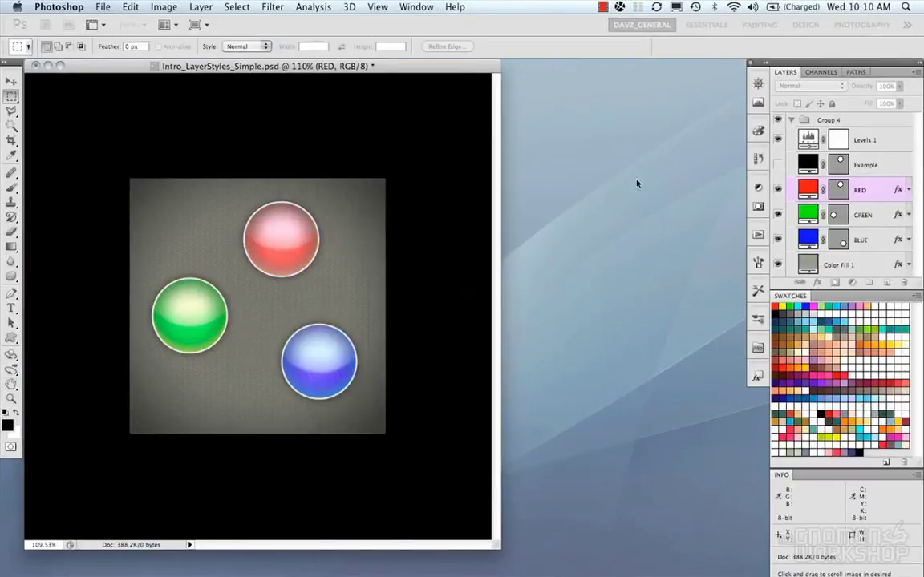
- Clear the layer styles from the RED, GREEN, BLUE and Color Fill 1 layers
right_click(898, 191)
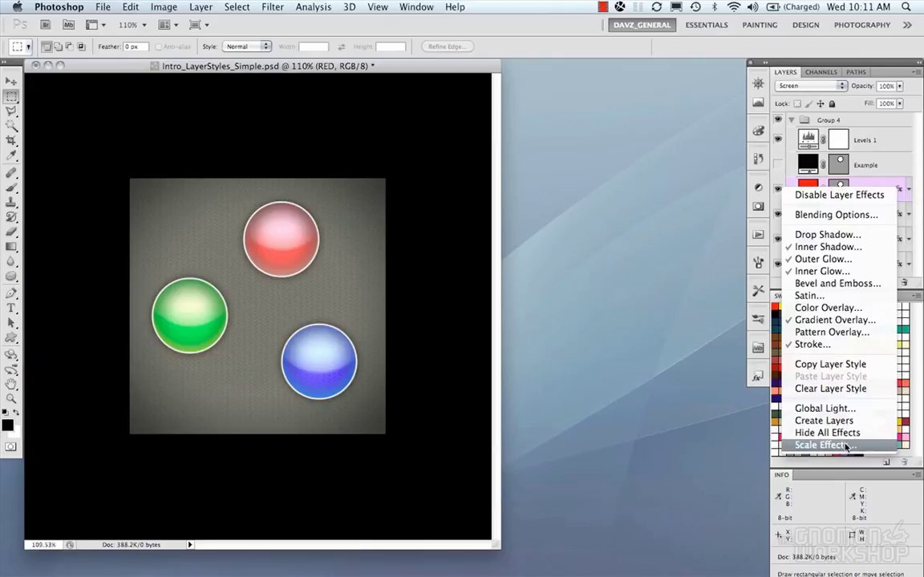
click(846, 390)
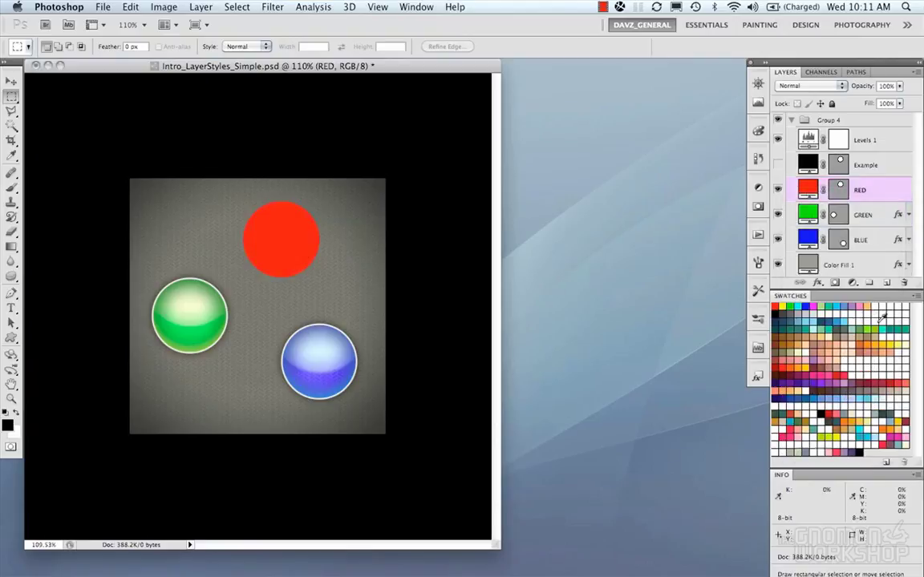
right_click(899, 218)
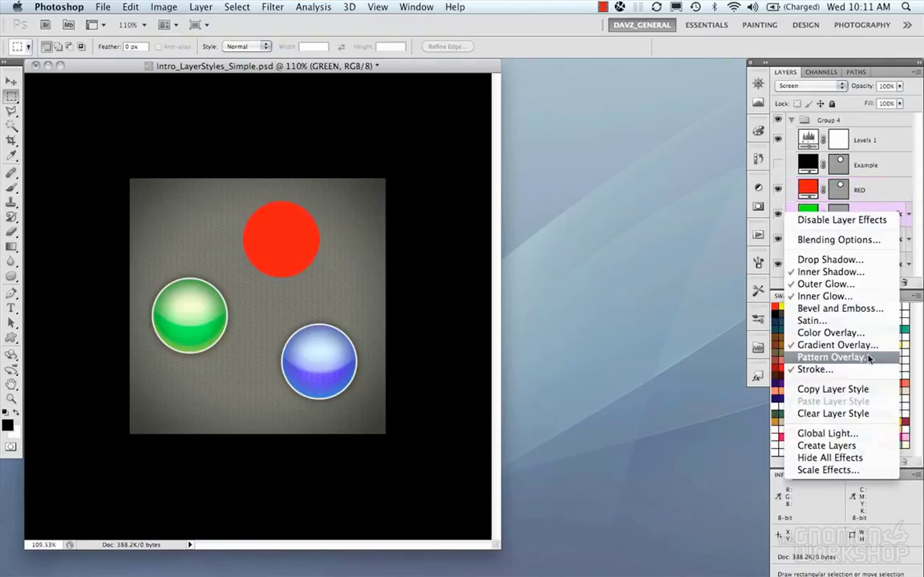
click(856, 413)
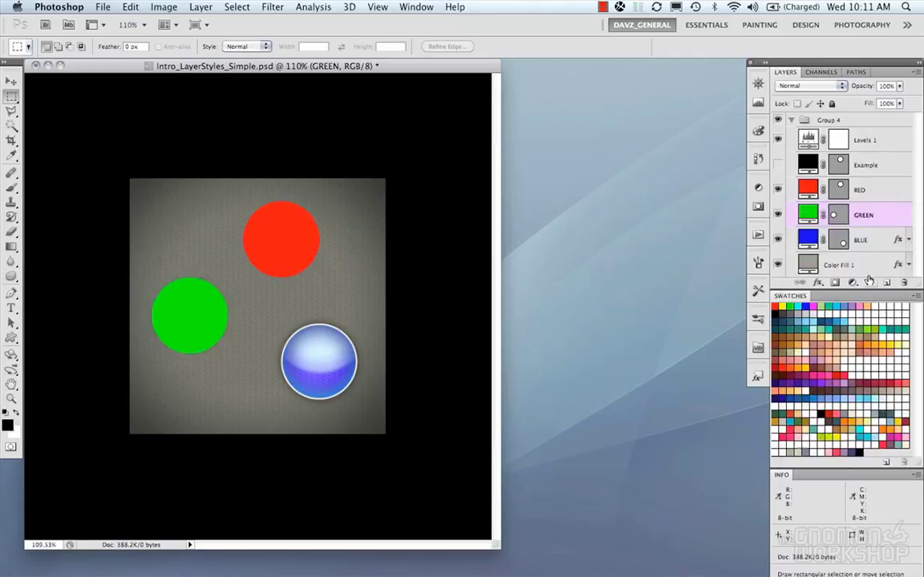
right_click(900, 241)
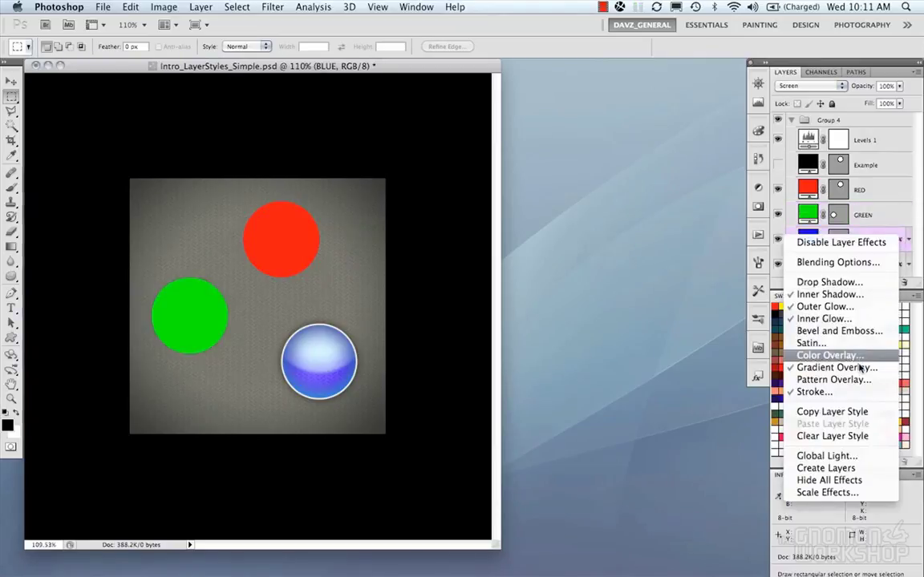
click(841, 437)
right_click(893, 266)
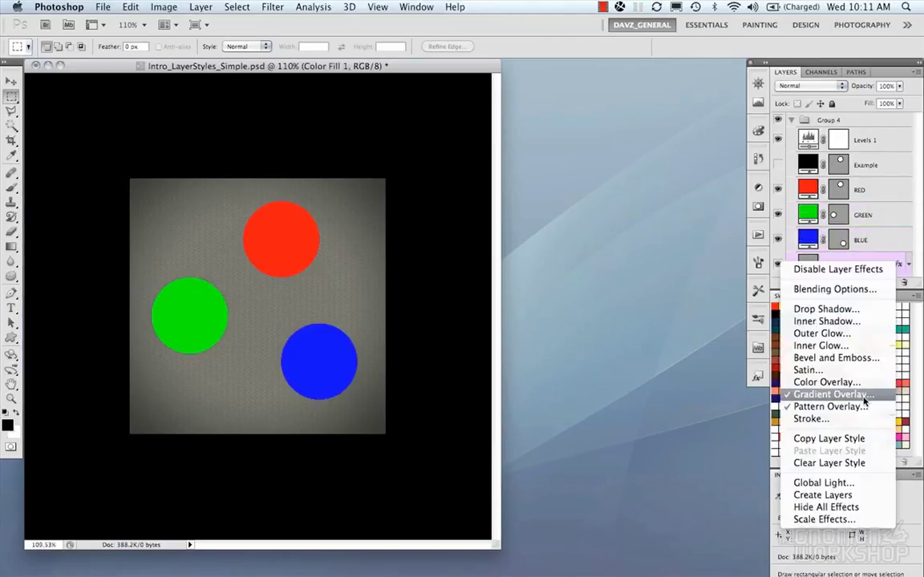
click(852, 465)
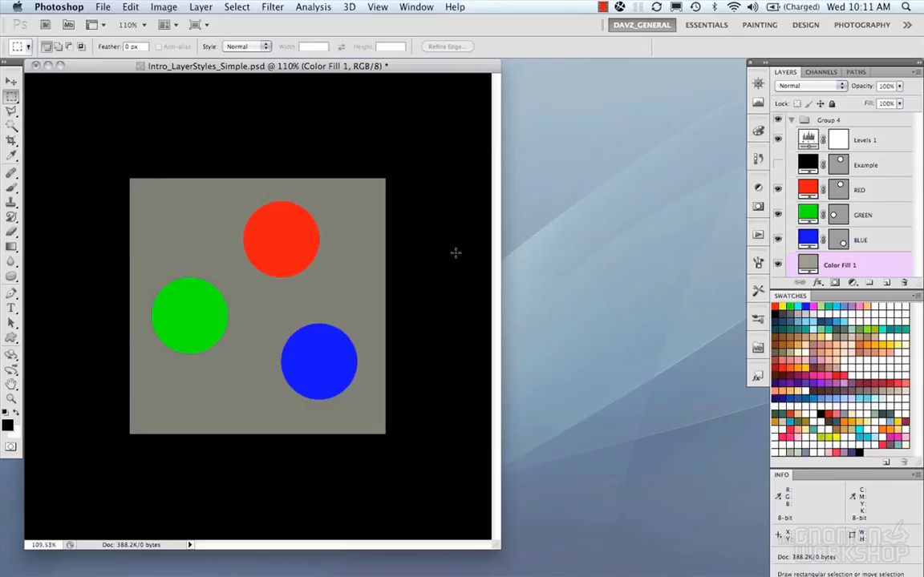
- Hide and reshow the Color Fill 1, BLUE and RED layers one at a time to identify their contents
click(778, 265)
click(778, 265)
click(777, 239)
click(778, 239)
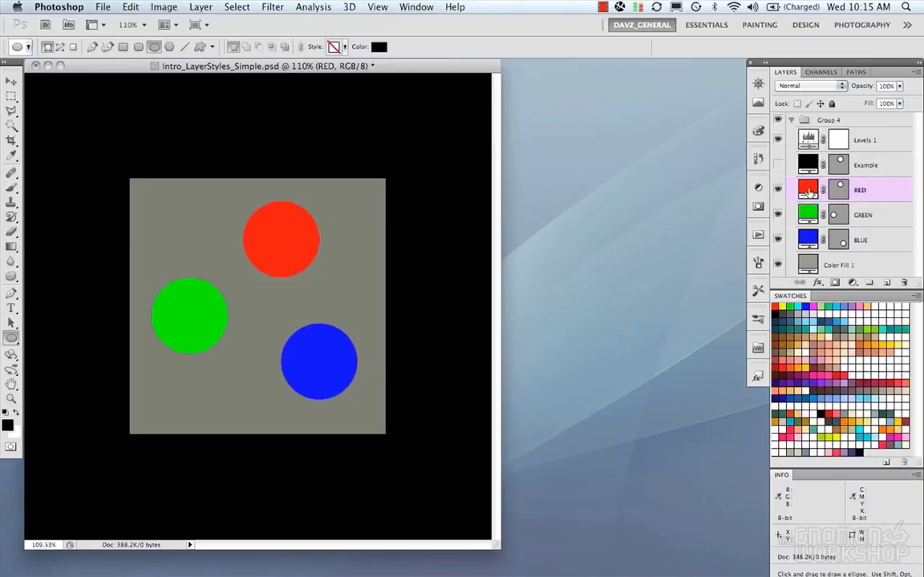
click(777, 190)
click(777, 190)
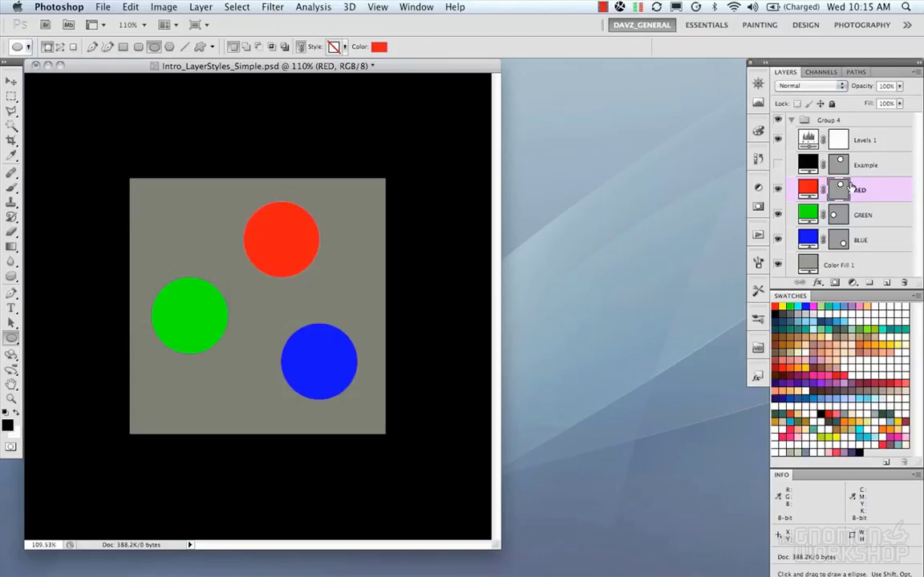
- Select the vector path of the red circle and switch to the Rectangular Marquee tool
click(13, 338)
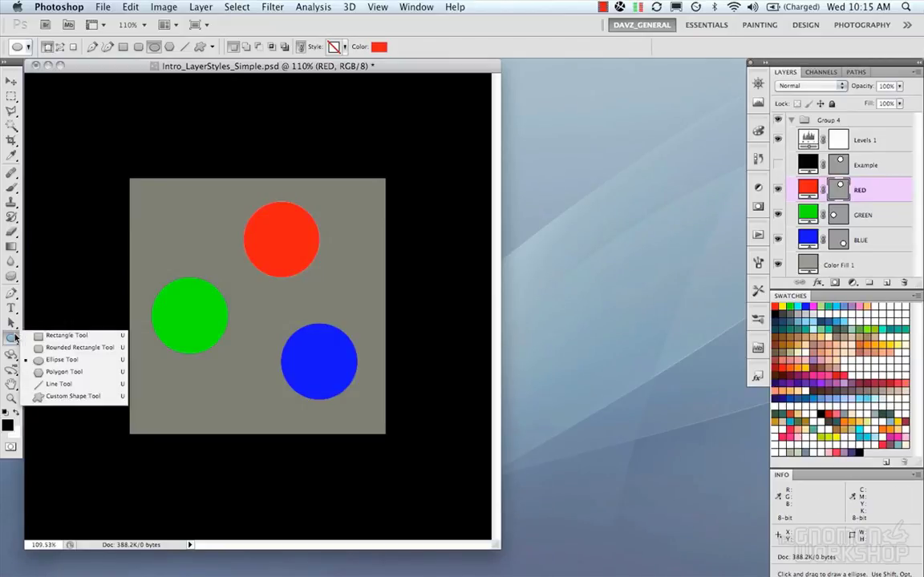
click(15, 338)
key(a)
click(263, 240)
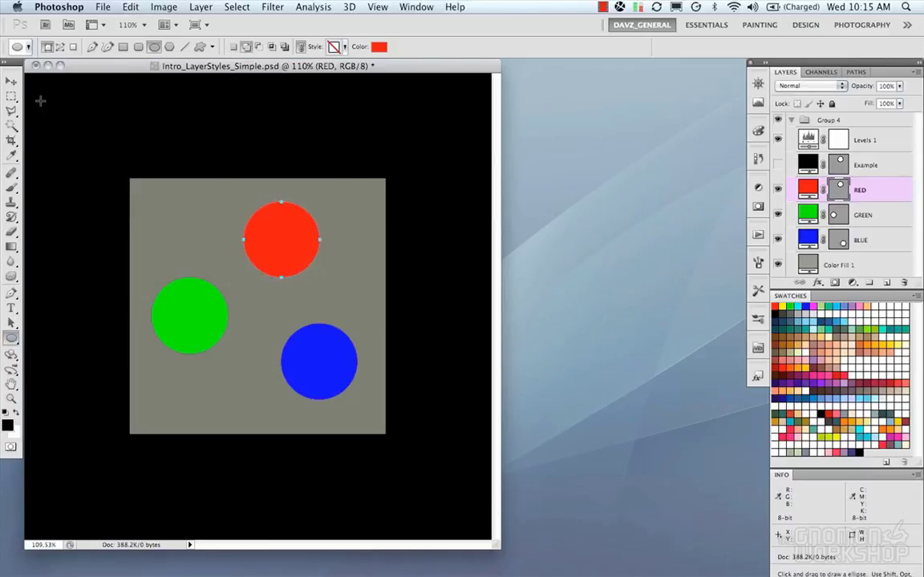
click(12, 94)
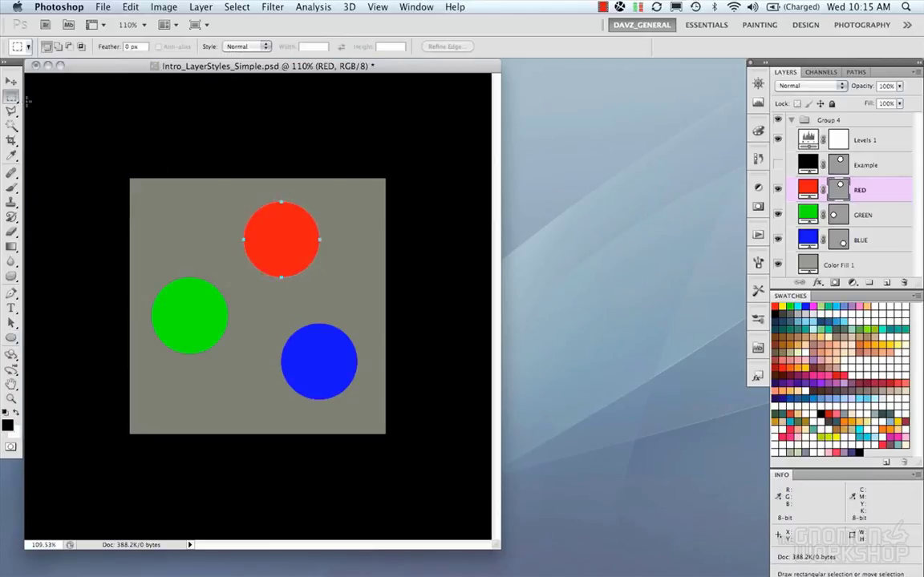
- Open the blending options of the RED layer in the Layer Style dialog
double_click(887, 191)
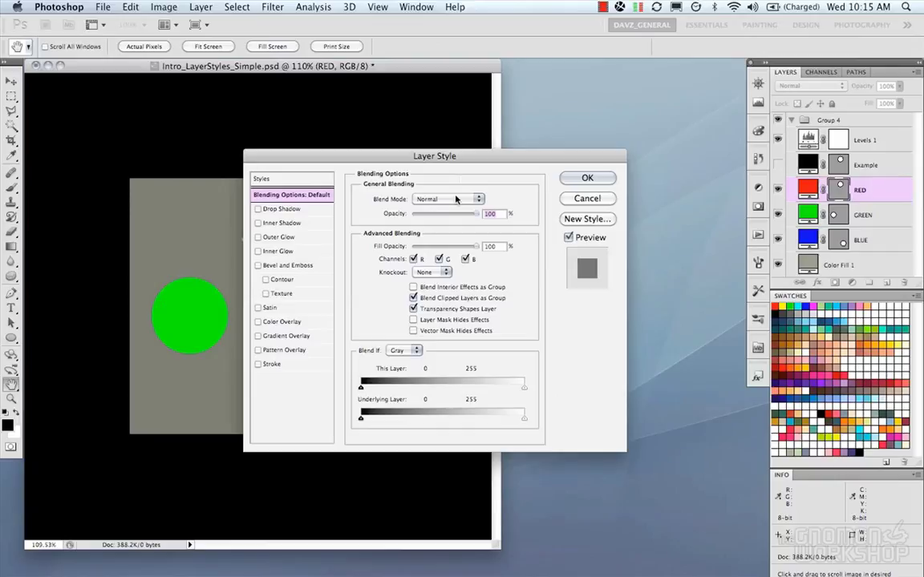
click(581, 180)
click(200, 7)
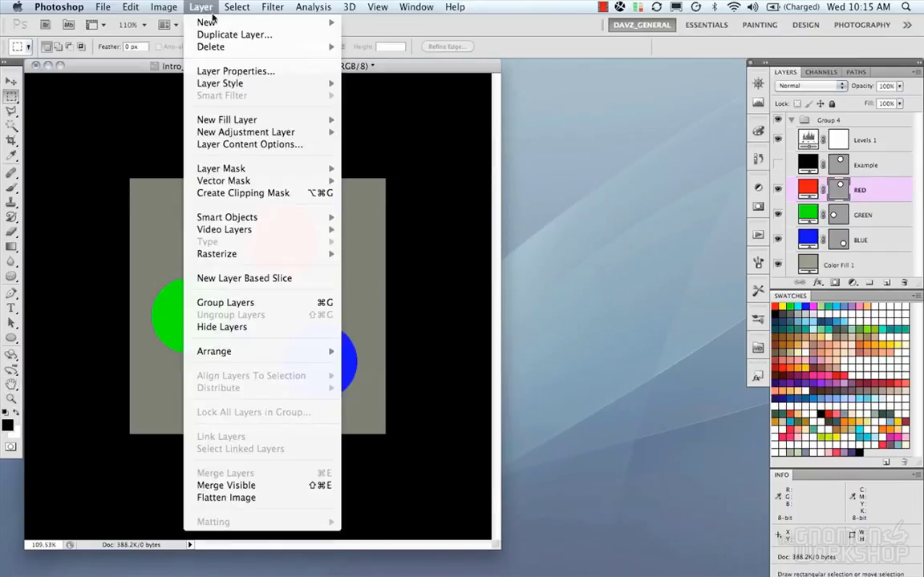
mouse_move(207, 82)
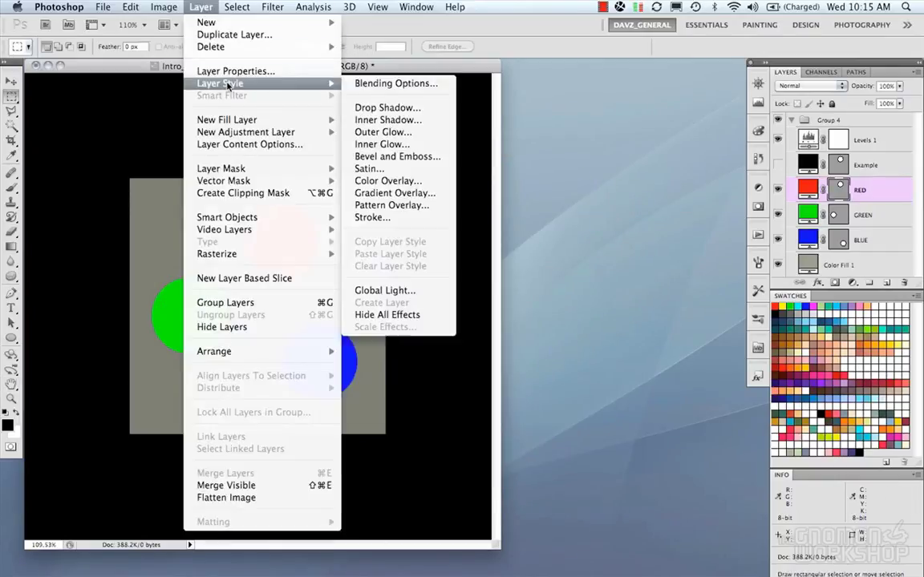
click(377, 84)
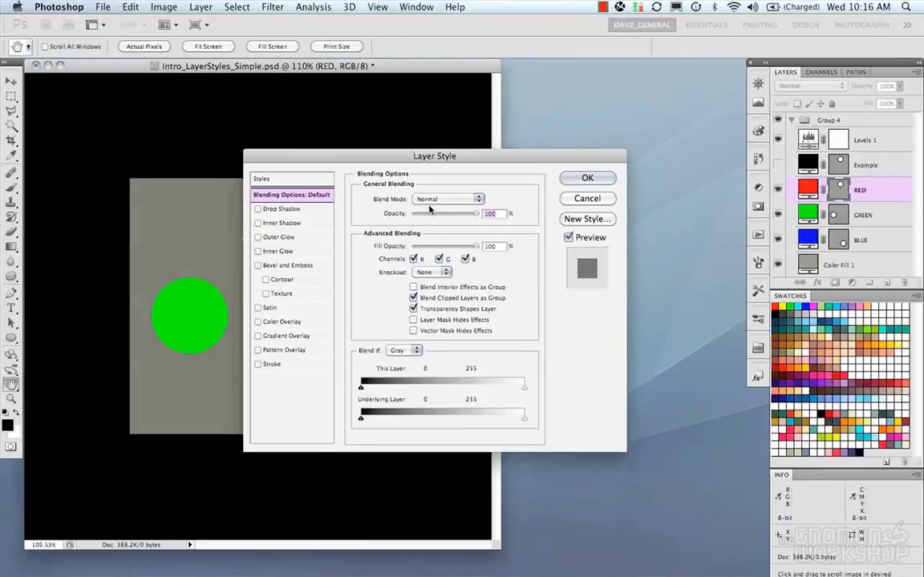
- Examine the preset styles and the available style libraries in the Layer Style dialog
click(276, 180)
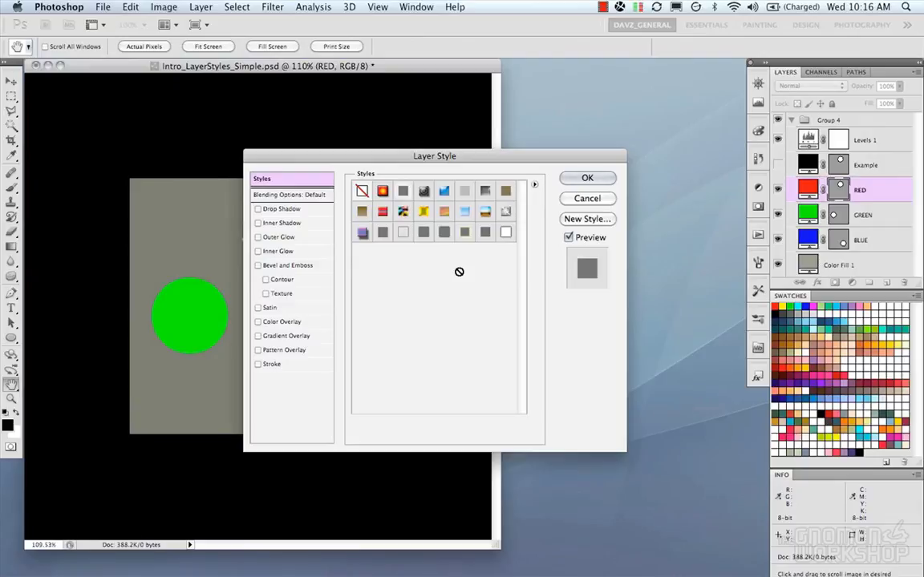
click(533, 186)
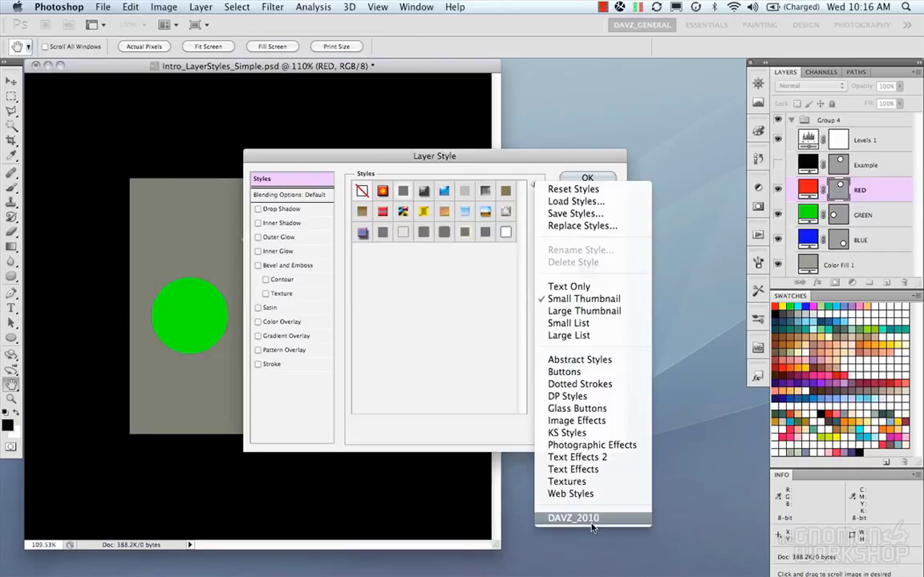
click(529, 162)
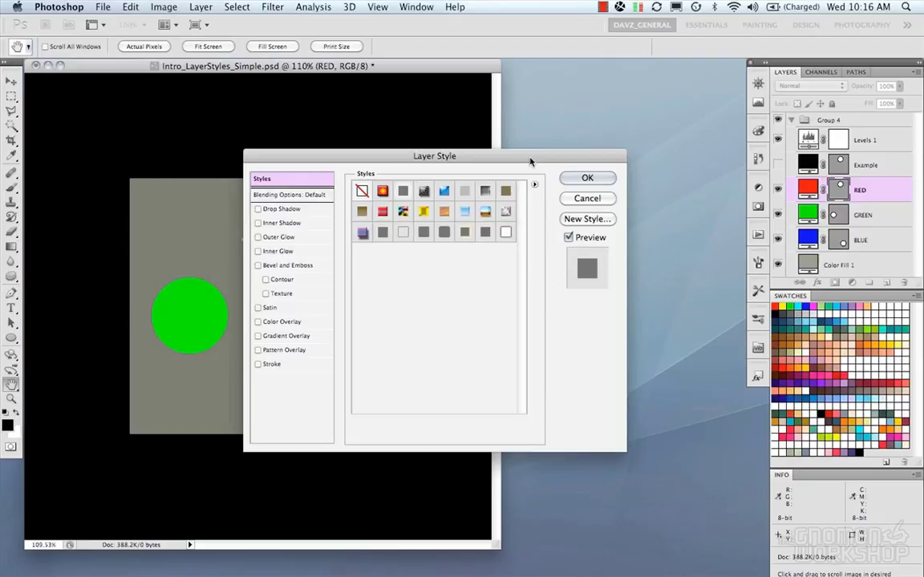
drag(465, 236, 449, 260)
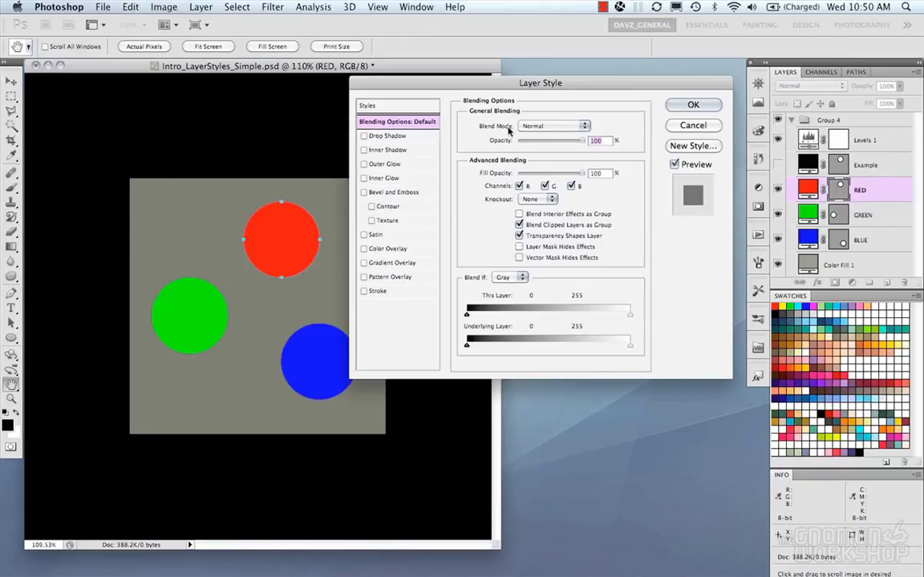
- Try the Multiply, Screen and Overlay blend modes on the RED layer and set it back to Normal
click(545, 128)
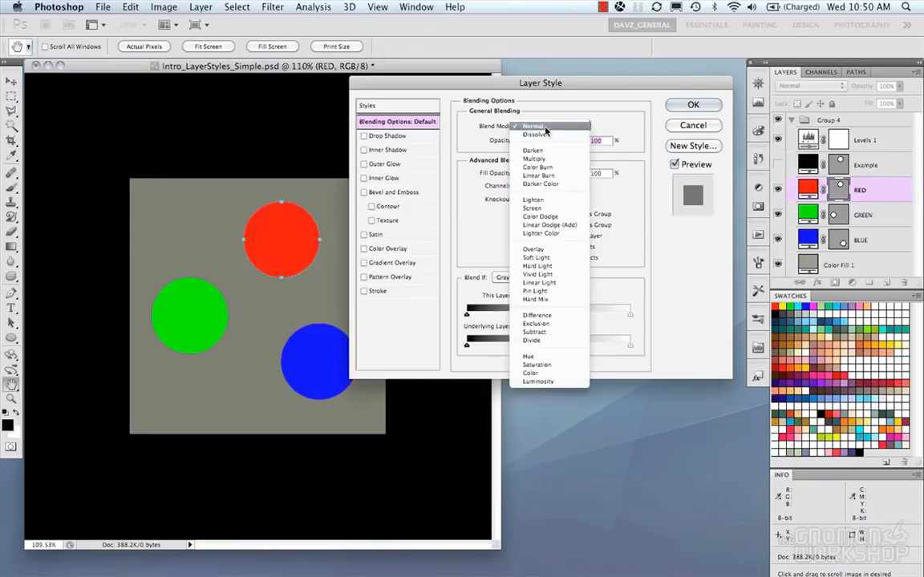
click(545, 128)
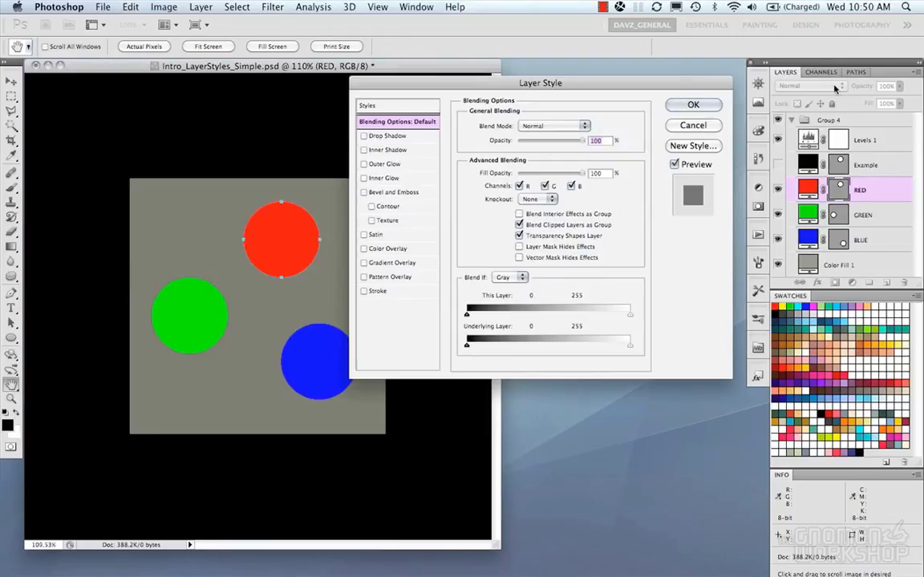
click(540, 131)
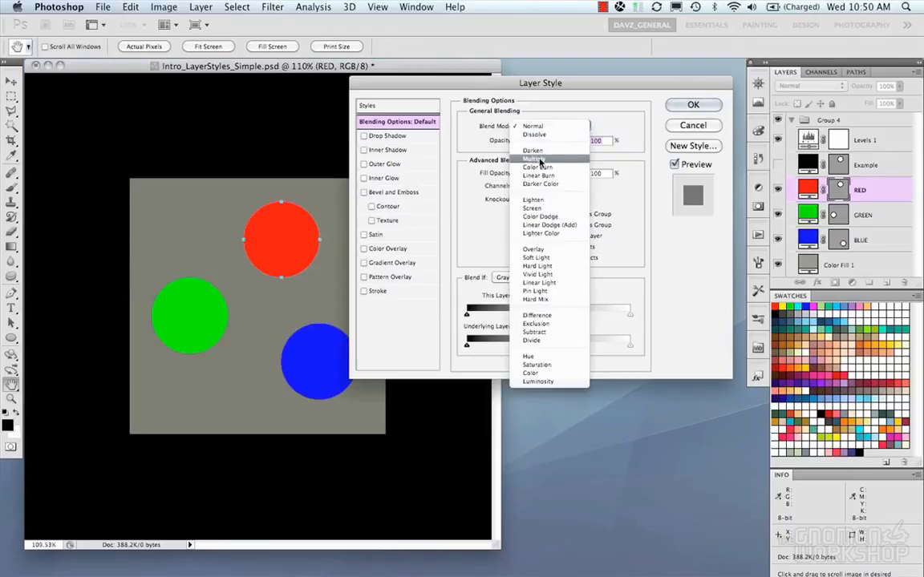
click(540, 161)
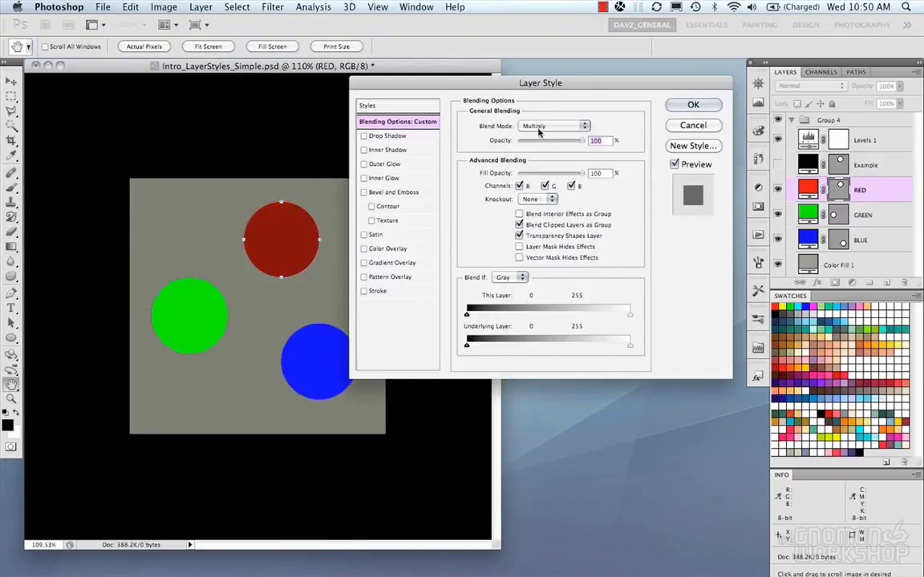
click(538, 129)
click(541, 146)
click(539, 127)
click(537, 169)
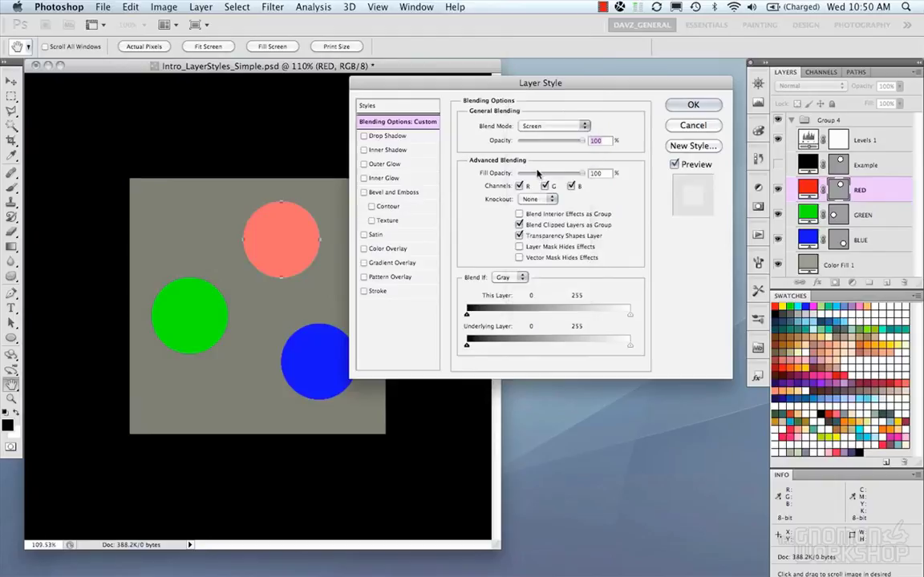
click(539, 126)
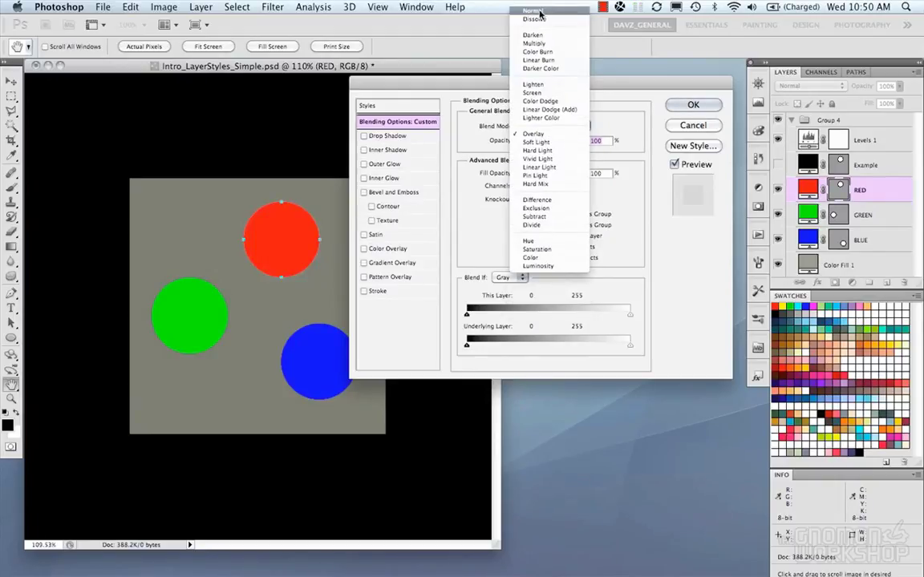
click(539, 12)
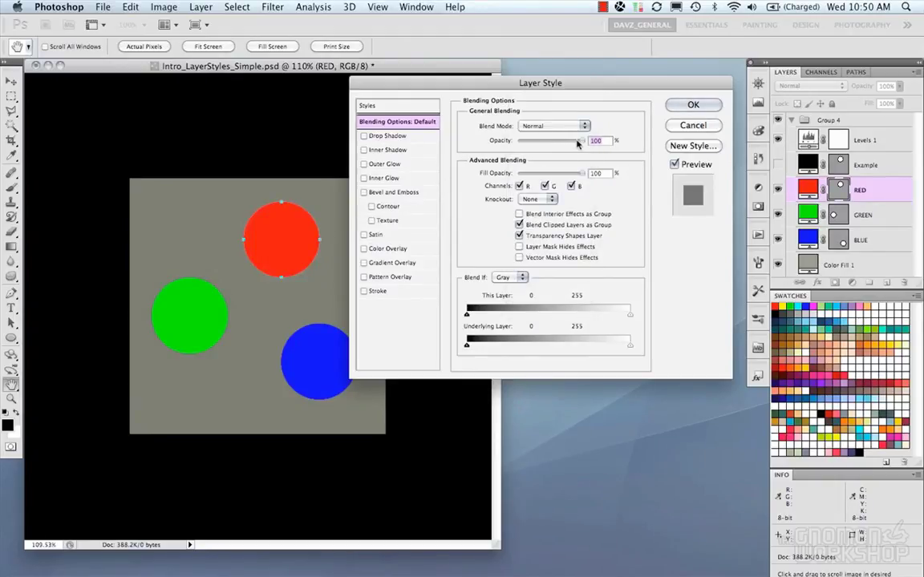
- Try reduced opacity and fill opacity on the RED layer, with a stroke for comparison, and restore 100% and no stroke
drag(577, 143, 599, 148)
mouse_move(583, 141)
mouse_down()
mouse_move(550, 141)
mouse_move(597, 143)
mouse_up()
mouse_move(580, 174)
mouse_down()
mouse_move(535, 173)
mouse_move(590, 178)
mouse_up()
click(364, 292)
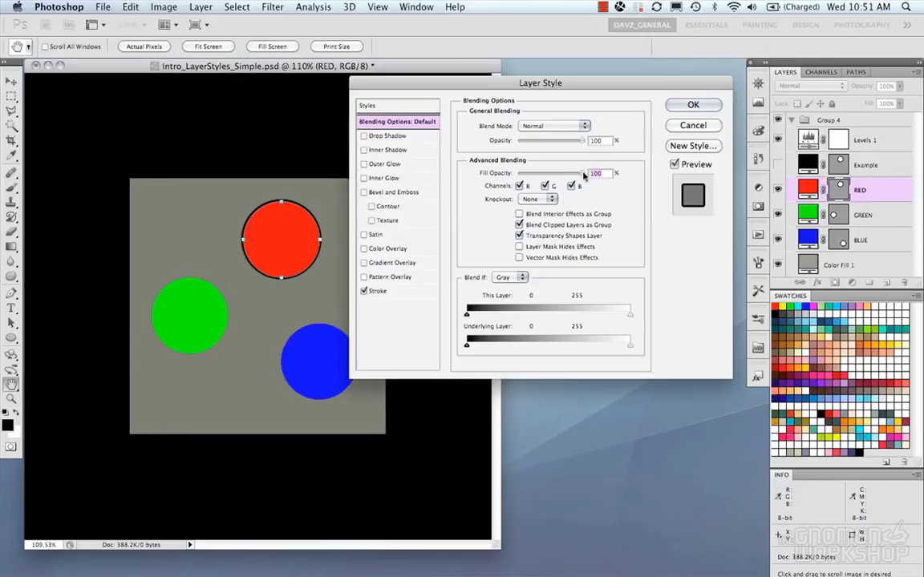
mouse_move(582, 174)
mouse_down()
mouse_move(515, 177)
mouse_move(623, 175)
mouse_up()
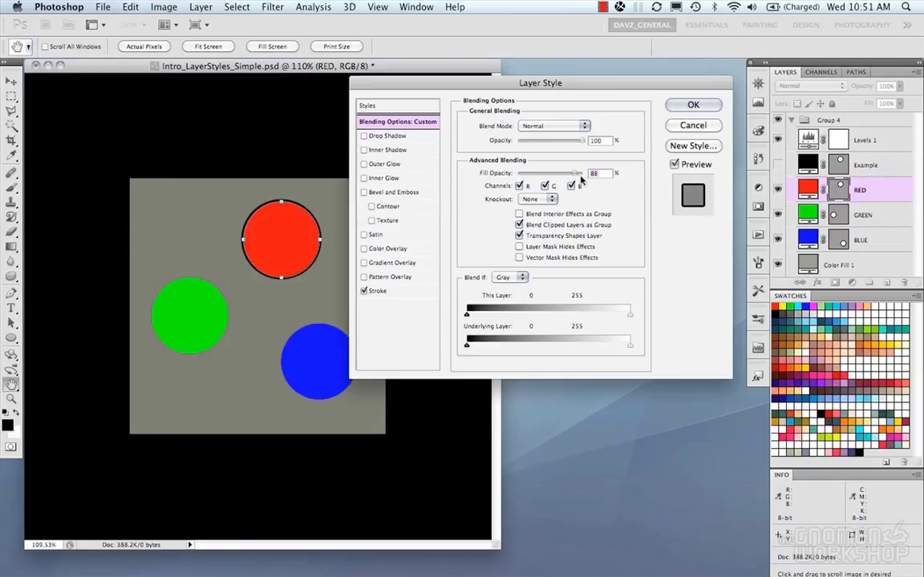
click(363, 291)
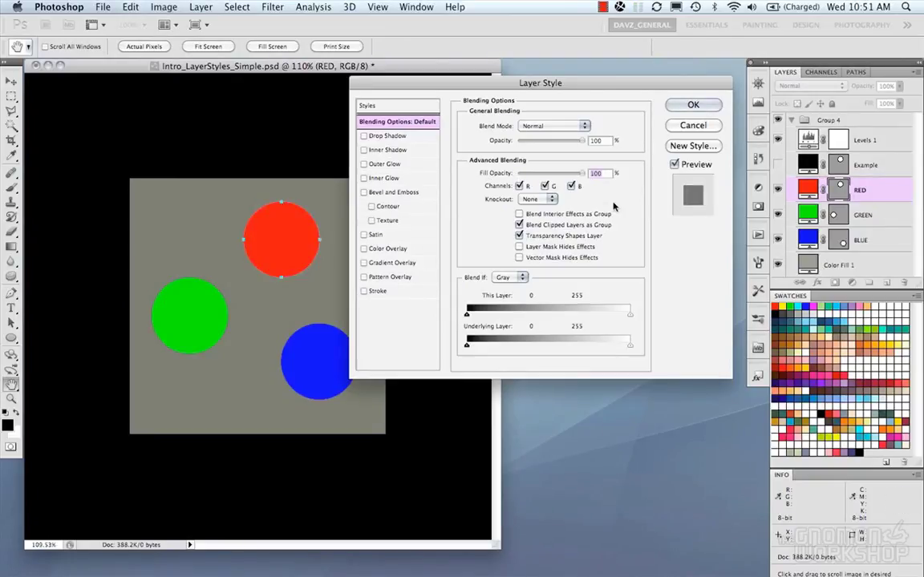
- Toggle the RED layer's R, G and B channels off and back on, and check the Knockout choices while keeping None
click(519, 186)
click(519, 186)
click(545, 186)
click(546, 186)
click(570, 186)
click(546, 186)
click(519, 186)
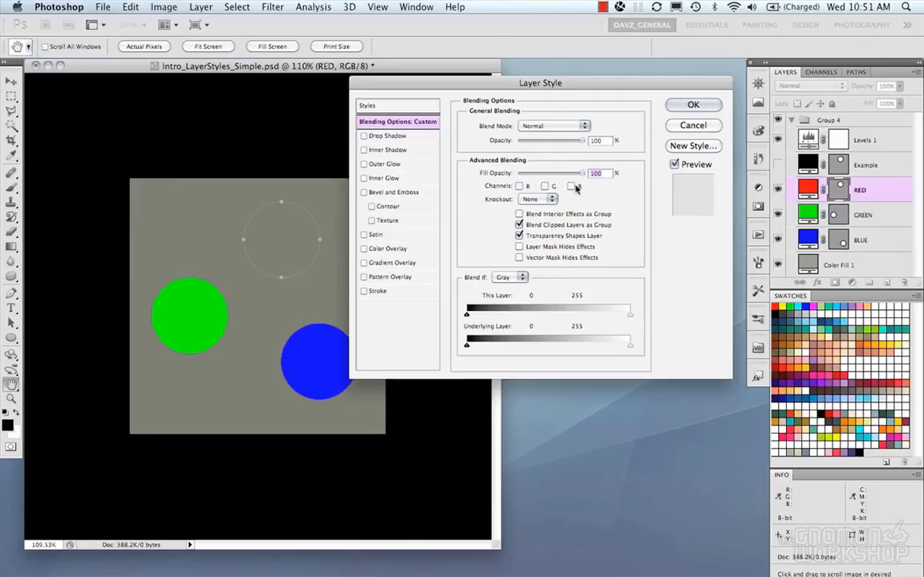
click(571, 186)
click(571, 186)
click(546, 186)
click(519, 186)
click(571, 187)
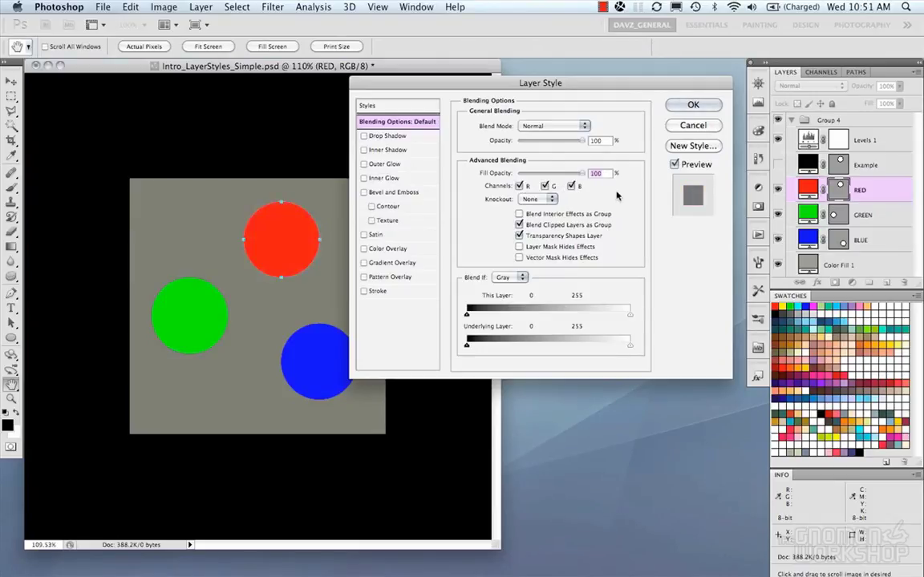
click(541, 199)
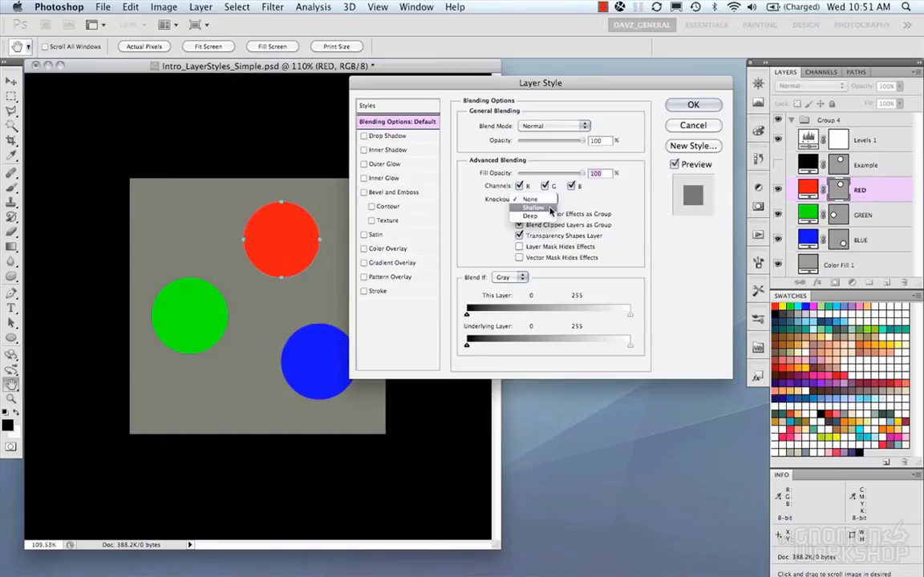
click(530, 199)
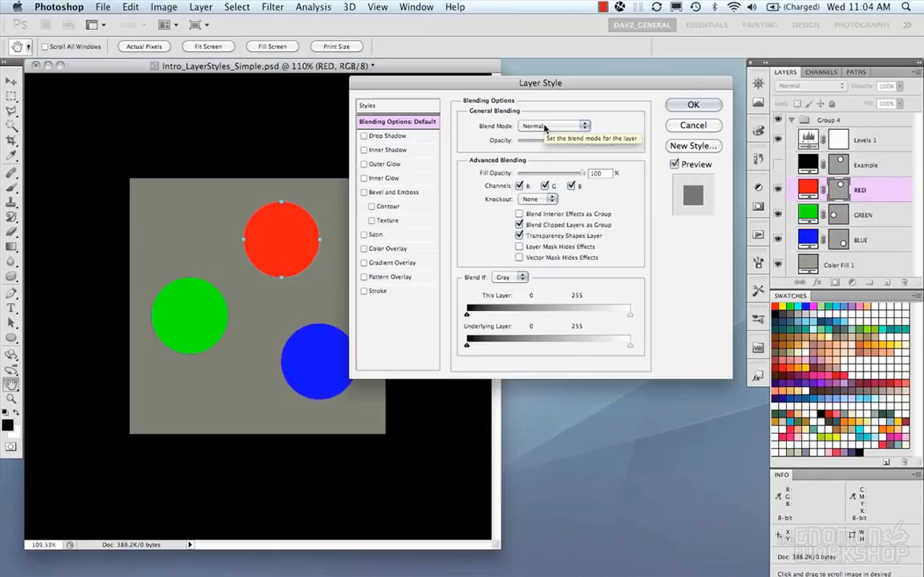
- Try a drop shadow and an inner shadow on the RED layer and switch both effects off again
click(366, 136)
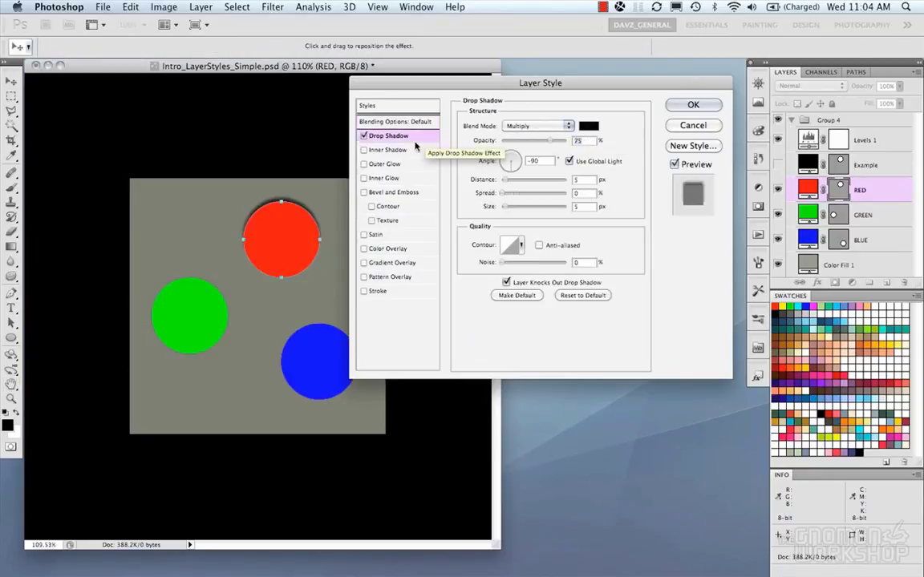
click(364, 150)
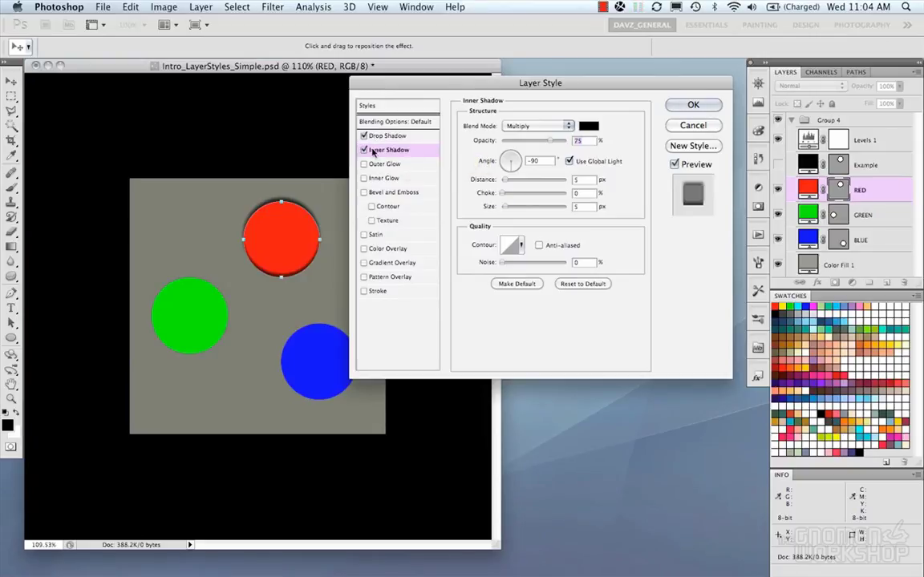
click(365, 150)
click(365, 136)
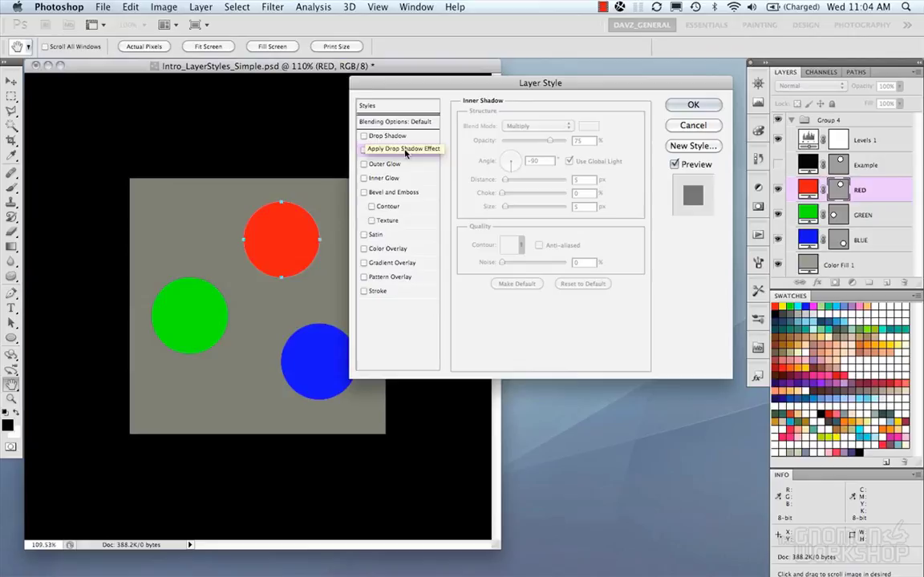
- Return to the blending options to examine the interior-effects setting and the Blend If channel choices, keeping Gray
click(406, 123)
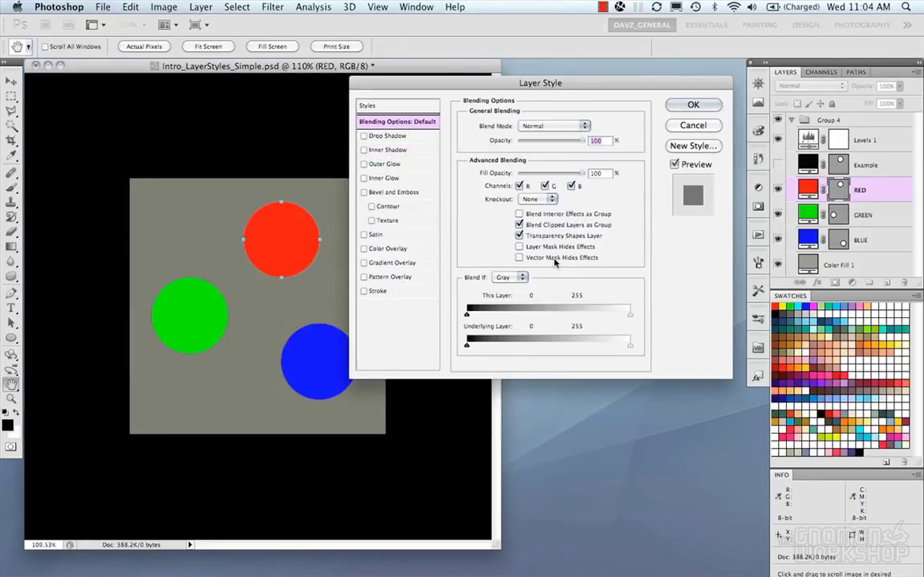
click(528, 216)
click(531, 214)
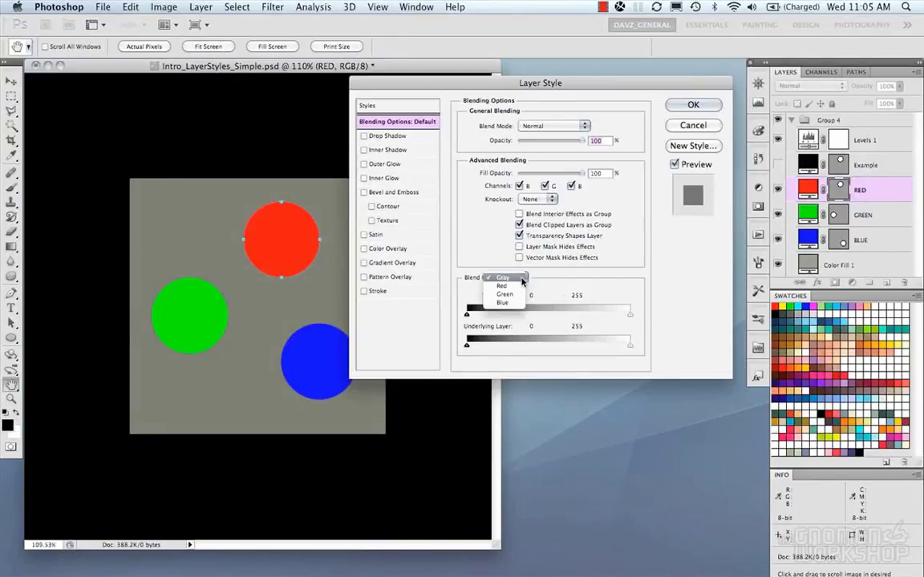
click(543, 283)
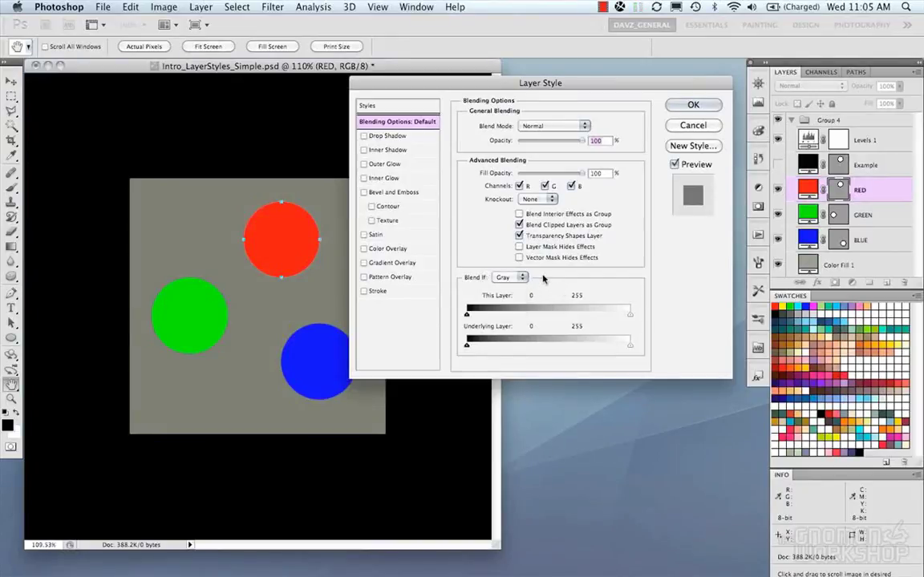
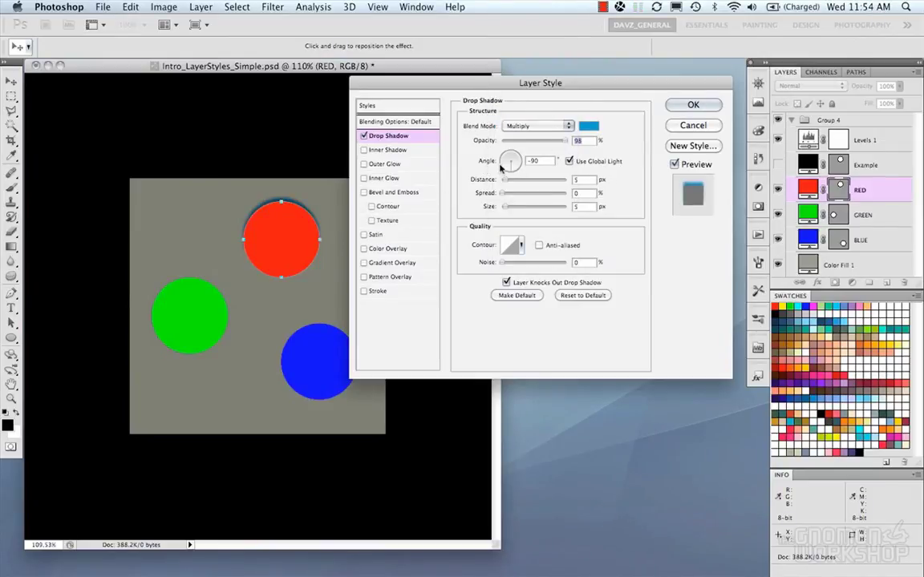
- Set the drop shadow's global light angle to 138°, disable Use Global Light, and give the shadow its own 128° angle
drag(514, 170, 505, 159)
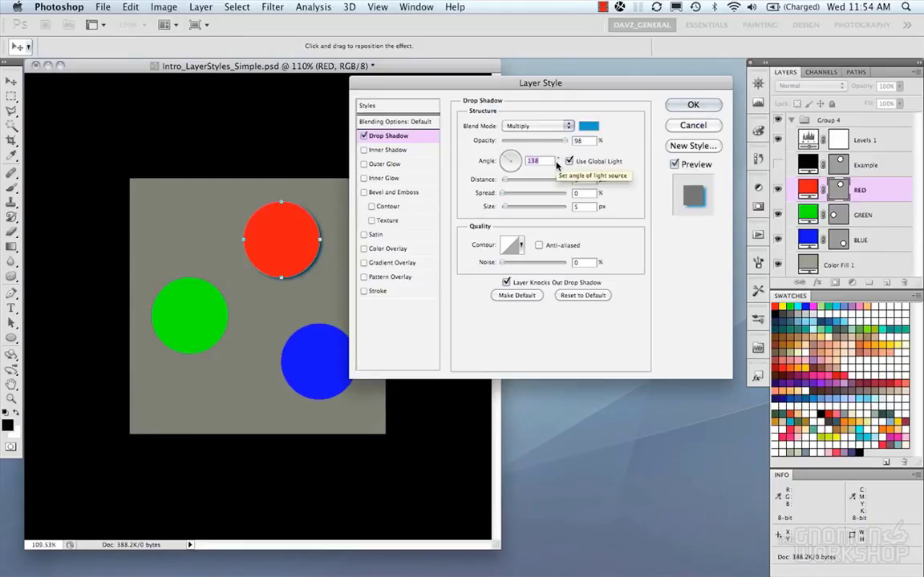
click(568, 162)
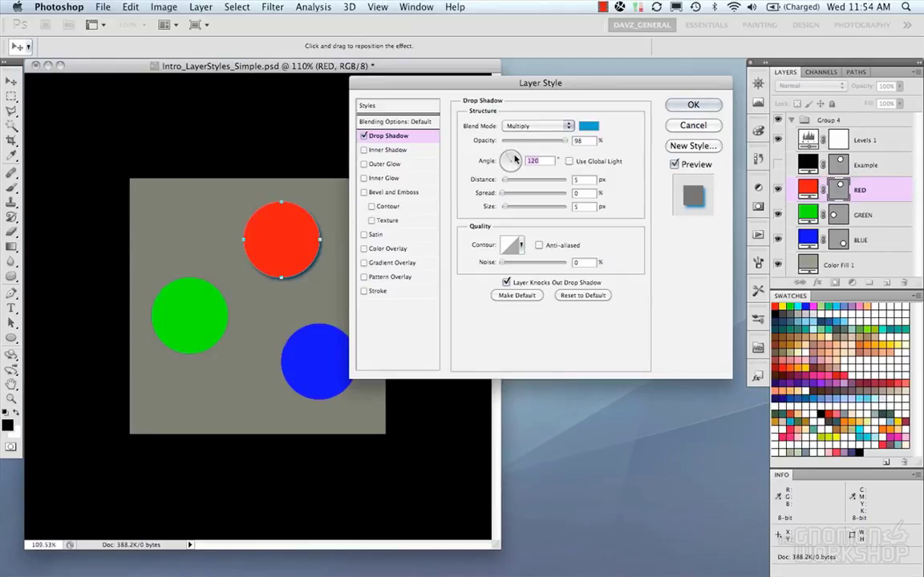
drag(515, 160, 507, 159)
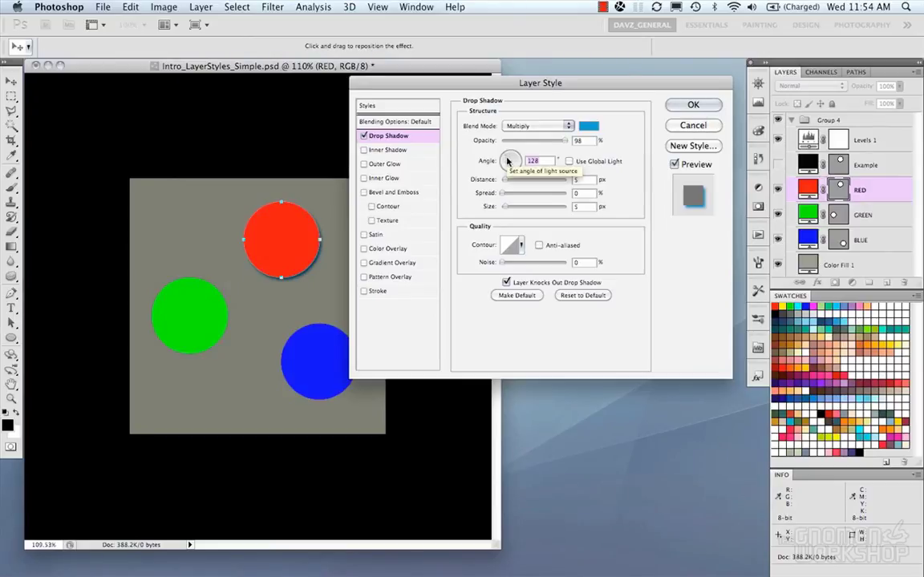
- Enable Inner Shadow to compare its global light angle, switch it off, and return to the Drop Shadow settings
click(396, 152)
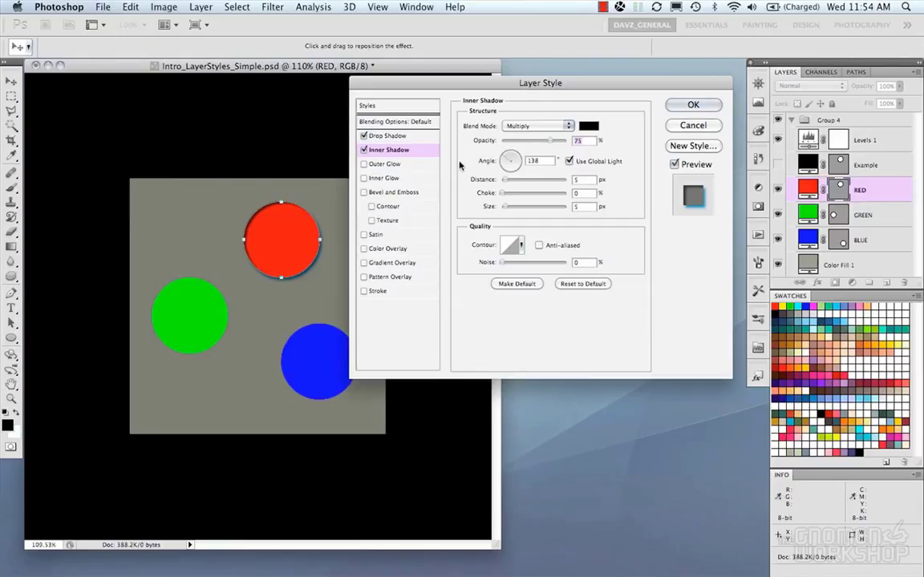
click(365, 150)
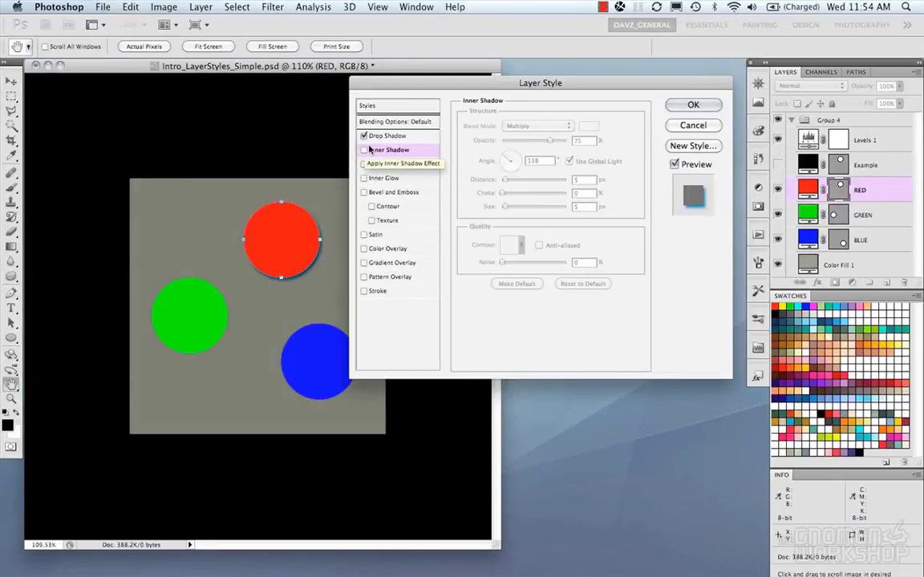
click(374, 136)
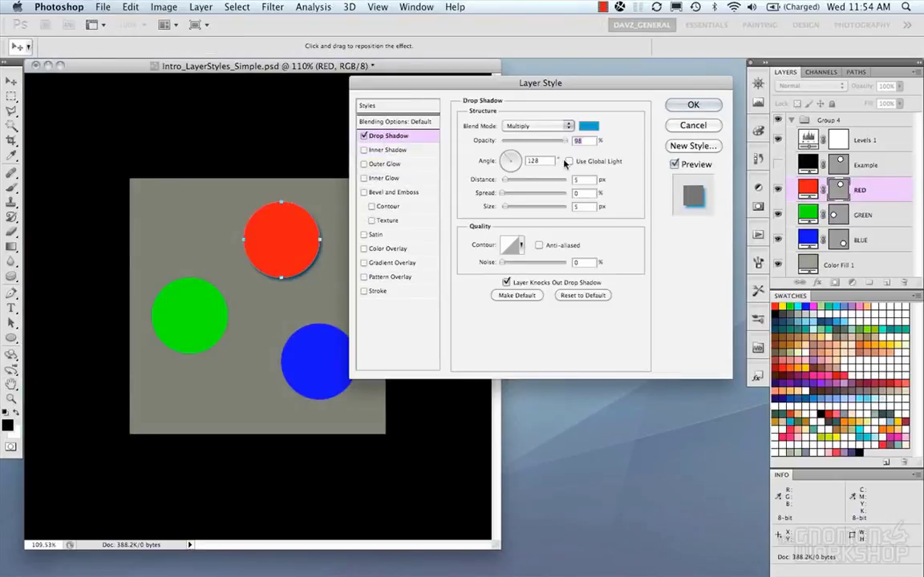
- Set the RED layer's drop shadow distance to 38 px, spread to 7% and size to 21 px
drag(508, 185, 527, 195)
drag(574, 86, 583, 72)
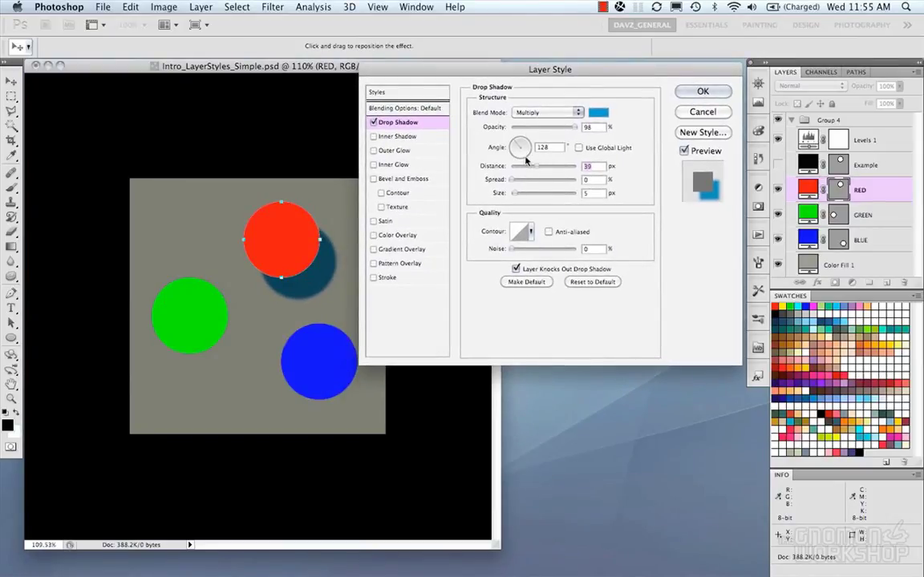
drag(535, 166, 522, 198)
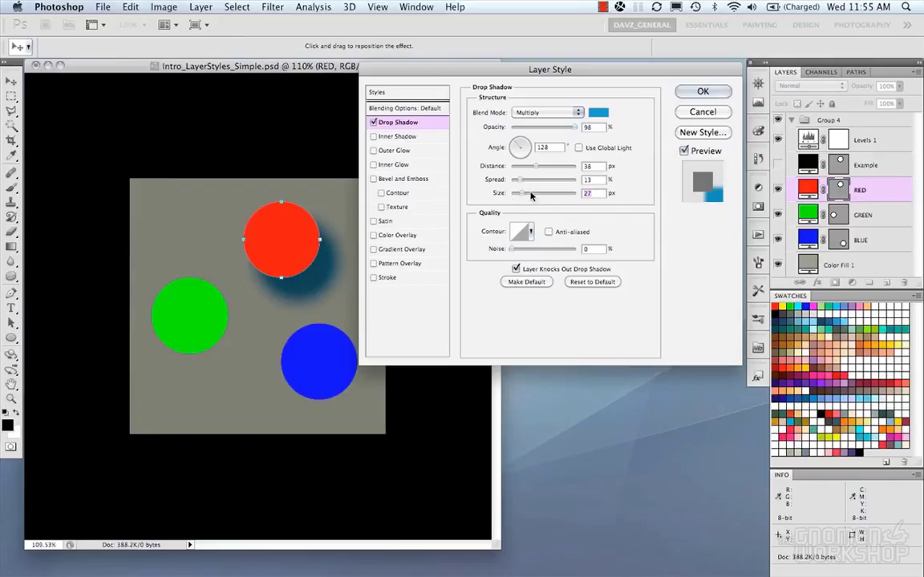
mouse_move(522, 198)
mouse_down()
mouse_move(523, 185)
mouse_move(550, 186)
mouse_move(513, 187)
mouse_move(515, 196)
mouse_move(519, 185)
mouse_up()
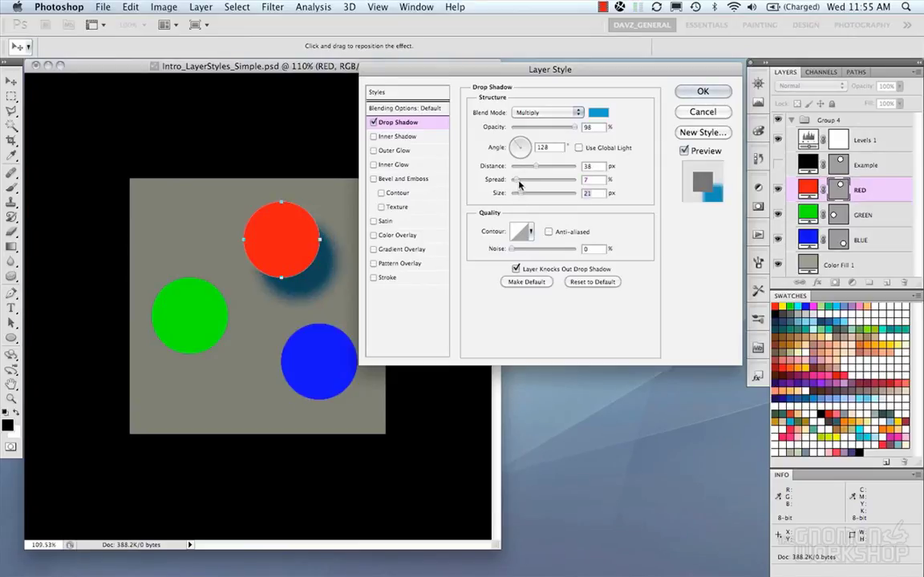
- Try the contour presets on the drop shadow, including Ring - Double, Rolling Slope - Descending and Gaussian, and return to Linear
click(530, 232)
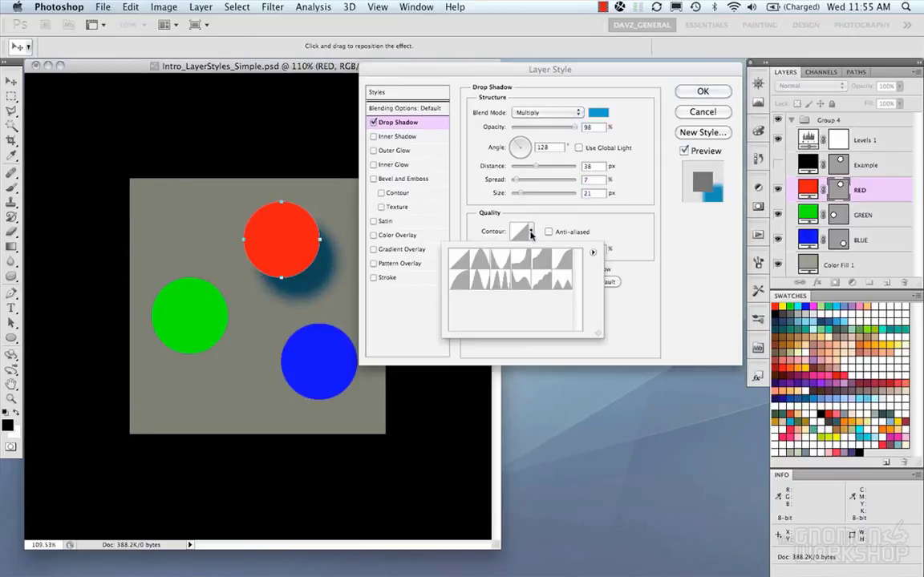
click(485, 265)
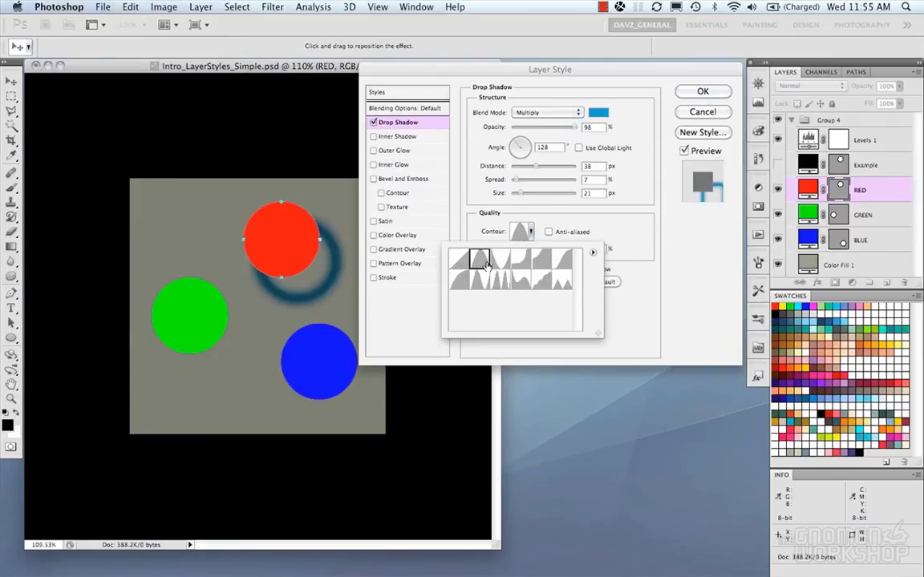
click(499, 261)
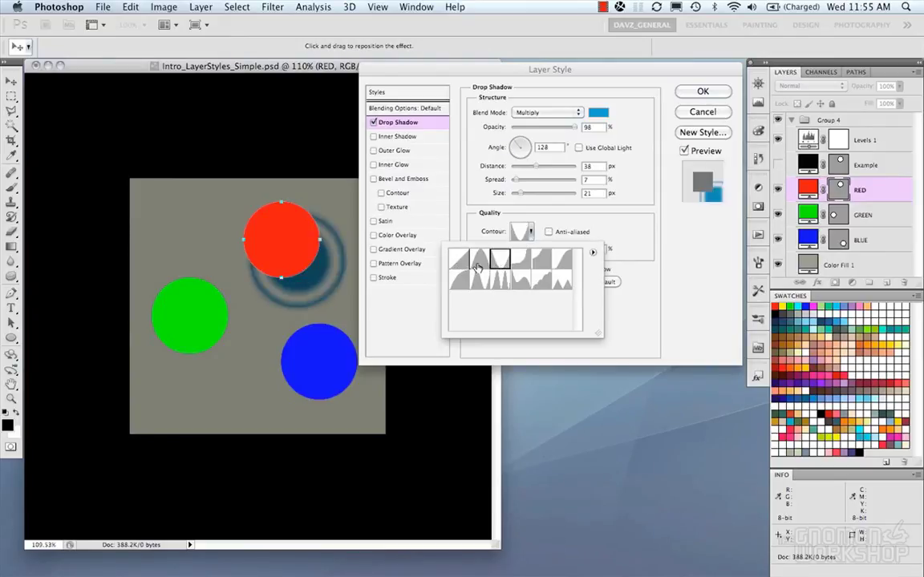
click(477, 264)
click(499, 265)
click(511, 265)
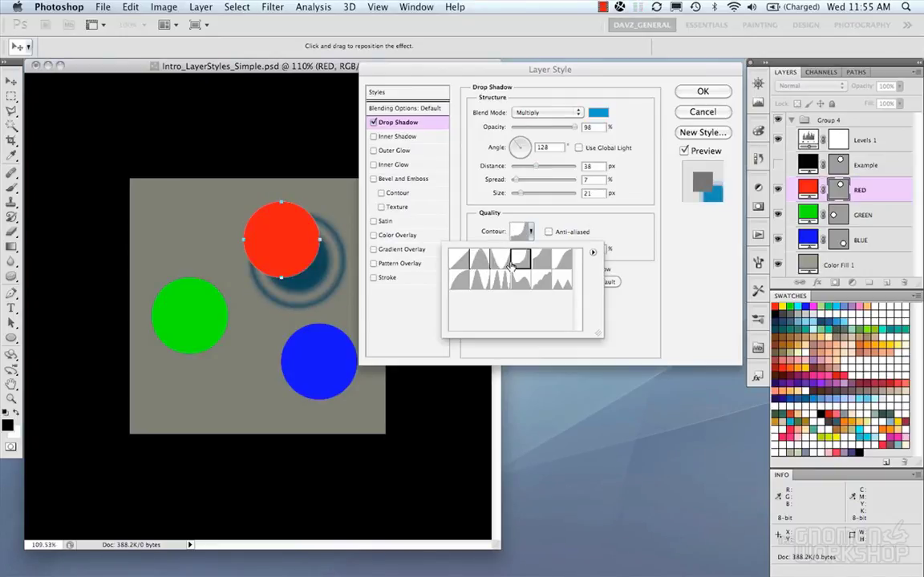
click(542, 261)
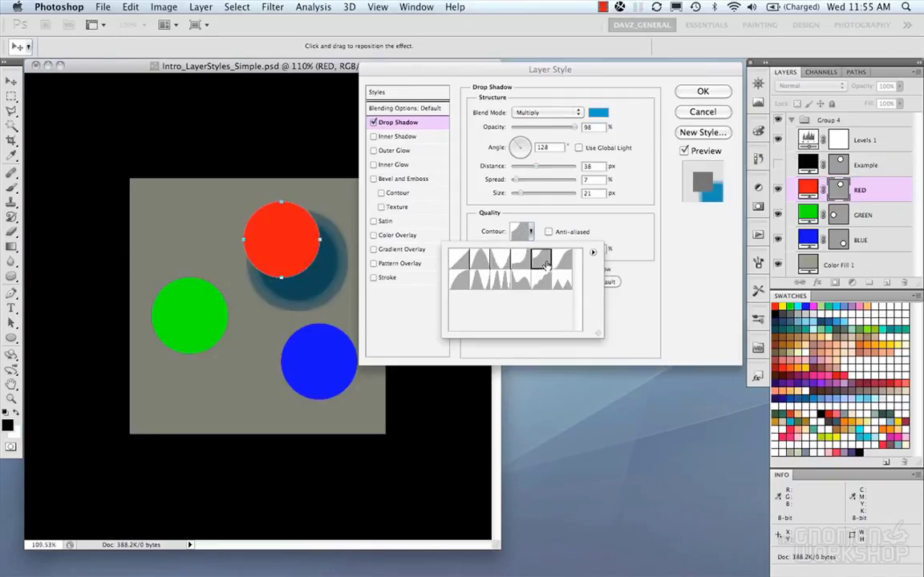
click(563, 261)
click(458, 279)
click(479, 279)
click(453, 279)
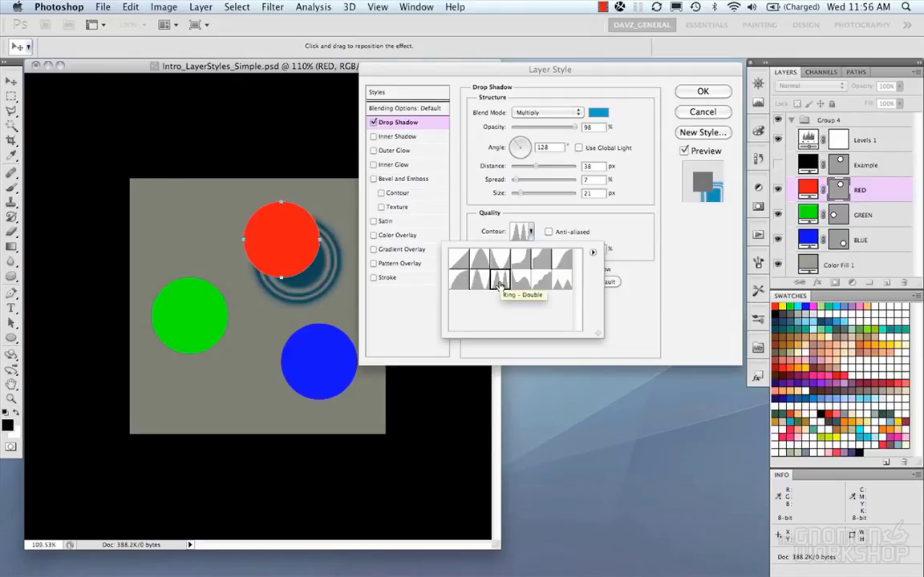
click(530, 281)
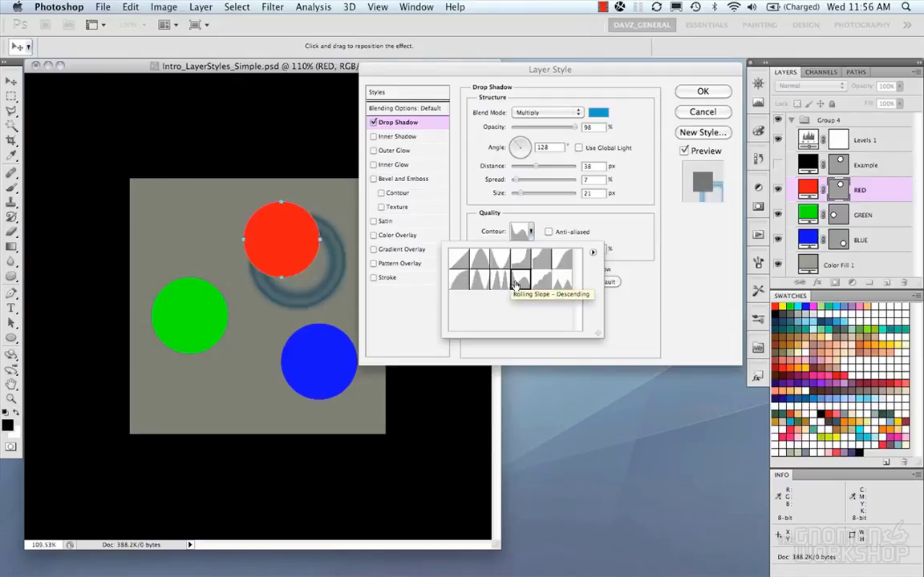
click(562, 281)
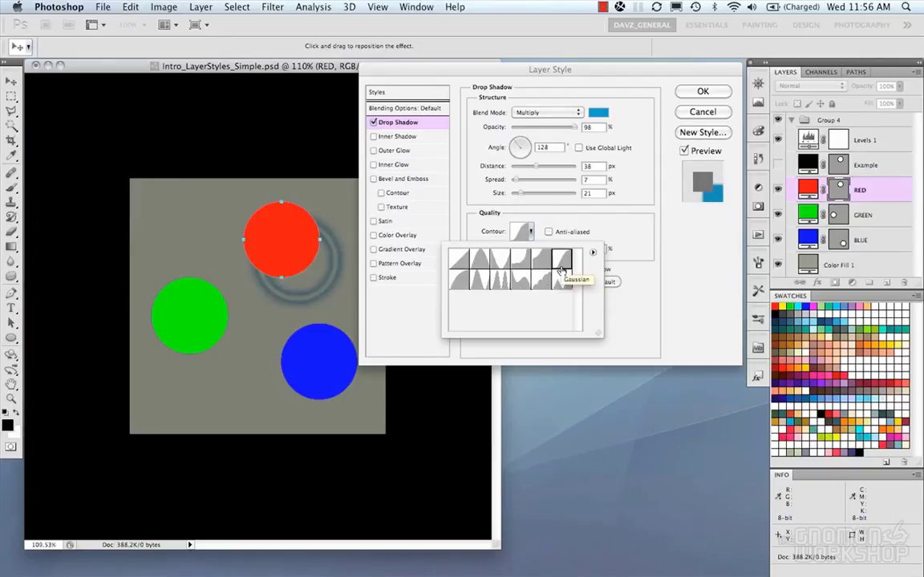
click(459, 258)
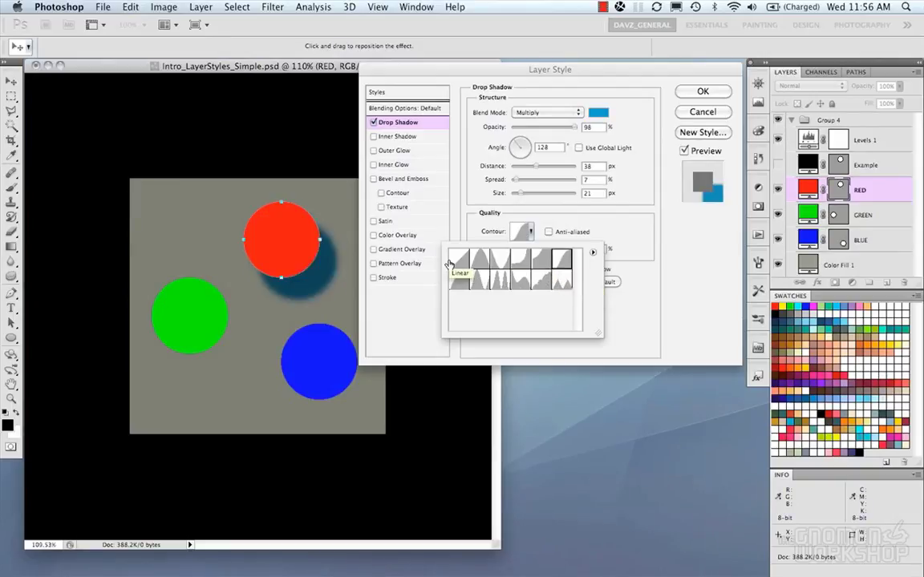
- Examine the contour library options and the drop shadow's anti-aliasing and noise settings, keeping anti-aliasing off and noise at 0%
click(593, 252)
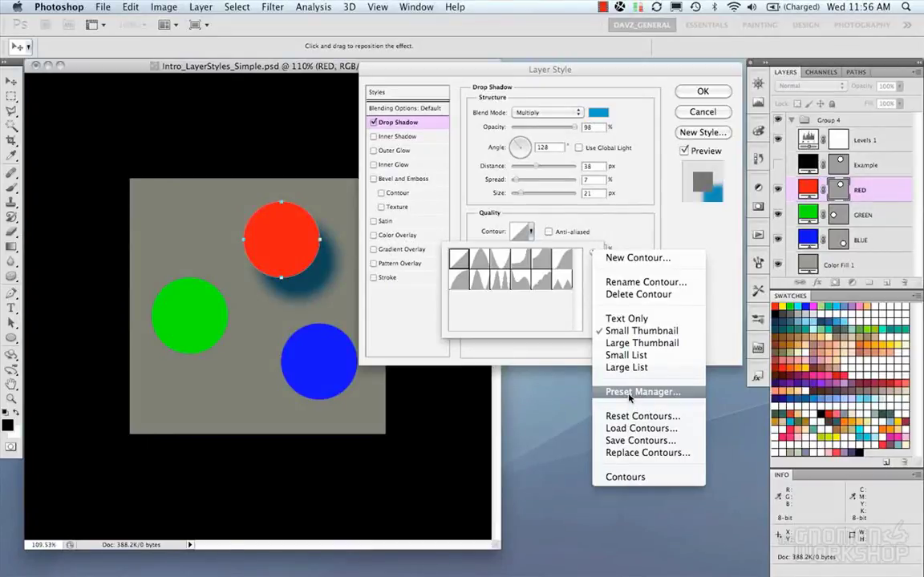
click(584, 242)
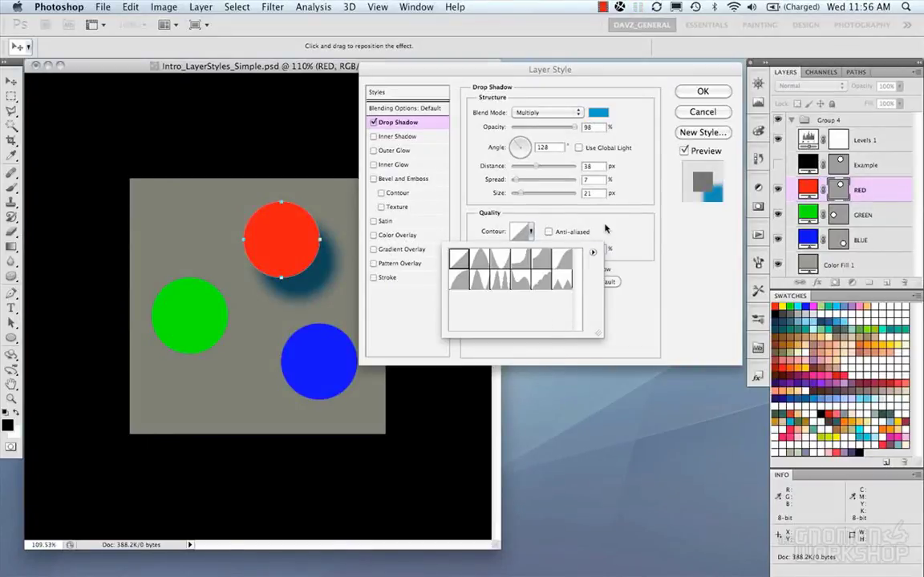
click(565, 233)
click(549, 232)
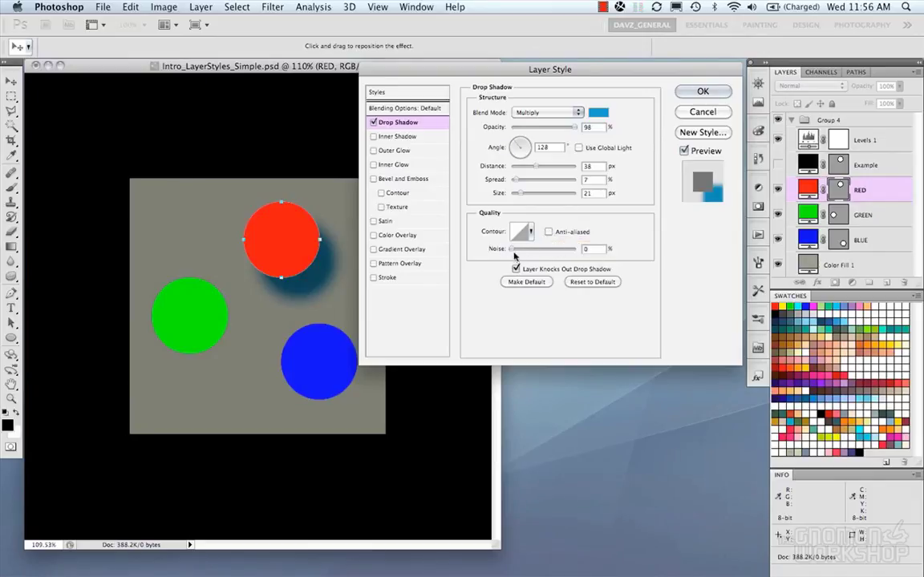
mouse_move(513, 251)
mouse_down()
mouse_move(582, 252)
mouse_move(511, 252)
mouse_up()
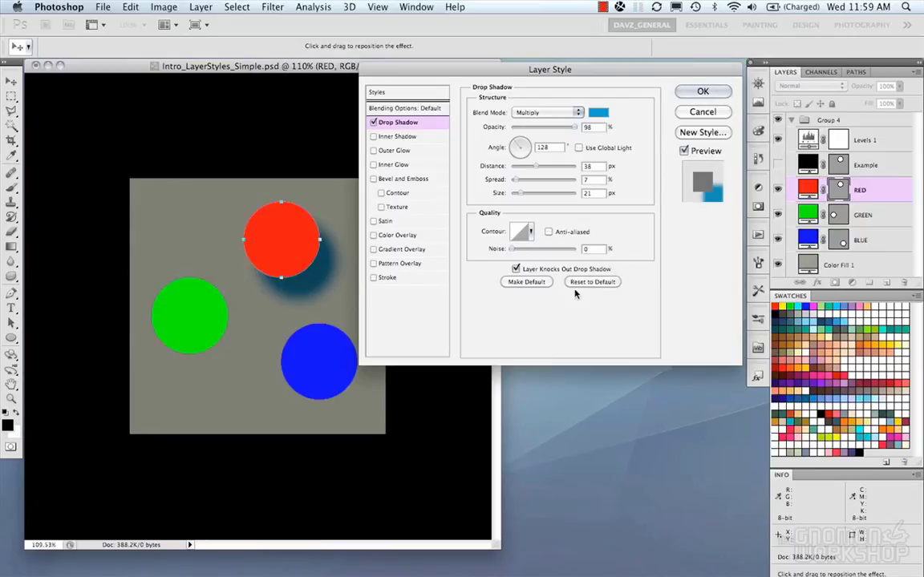
- Reset the RED layer's drop shadow to its default settings and disable Use Global Light
click(527, 283)
click(592, 282)
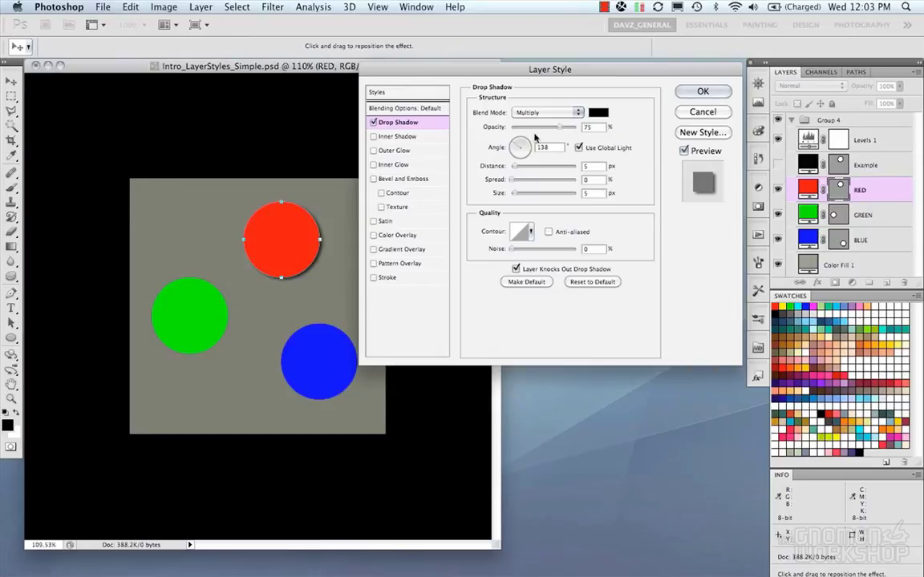
click(579, 147)
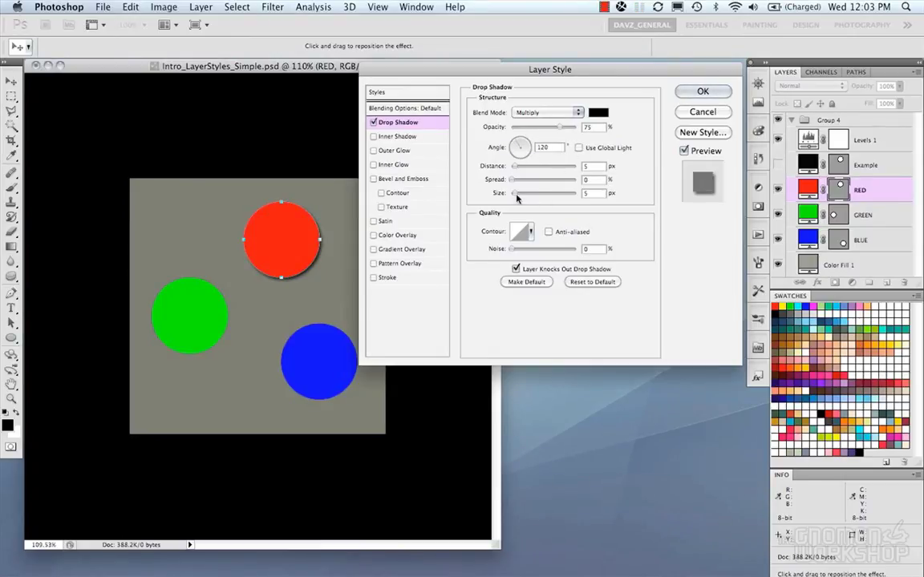
- Set the drop shadow's size to 18 px, distance to 14 px, noise to 5% and opacity to 42%
drag(516, 197, 520, 196)
drag(514, 167, 518, 170)
click(552, 129)
drag(552, 130, 539, 132)
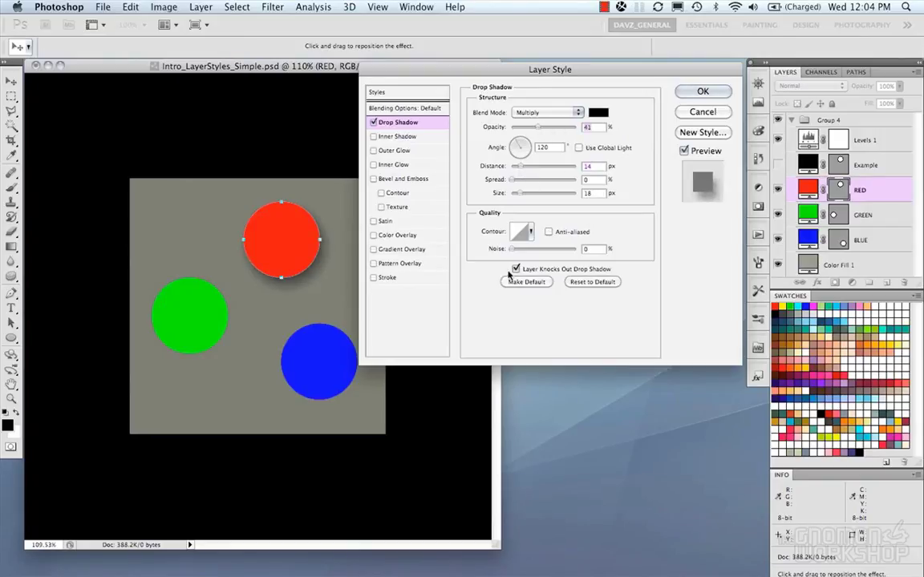
drag(511, 250, 516, 251)
click(539, 129)
drag(538, 130, 537, 130)
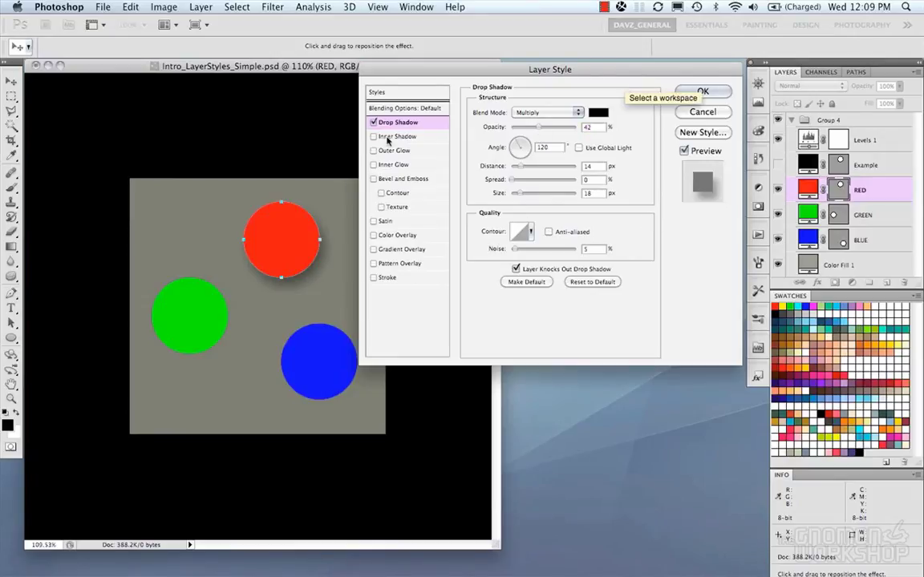
- Enable Inner Shadow on the RED layer, switching it off and on again to compare the circle's edge
click(387, 140)
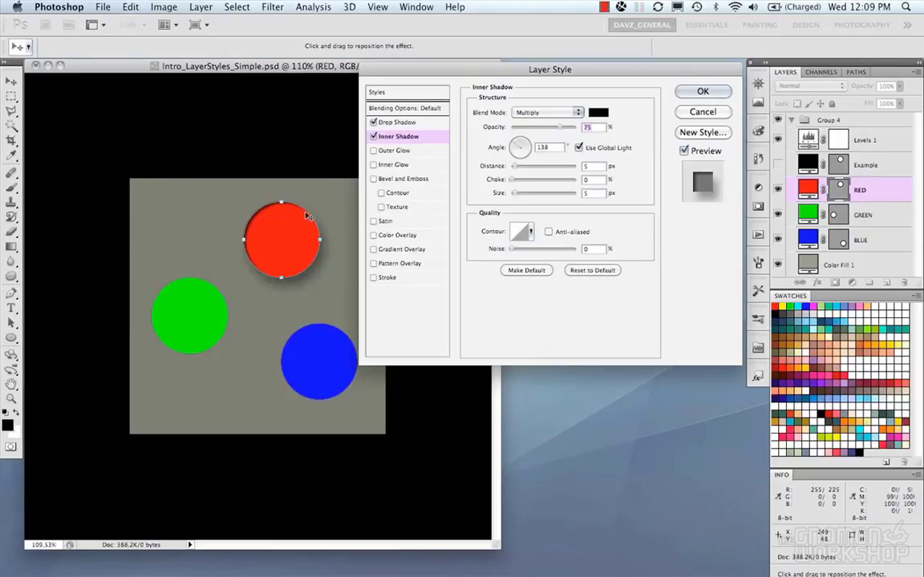
click(374, 137)
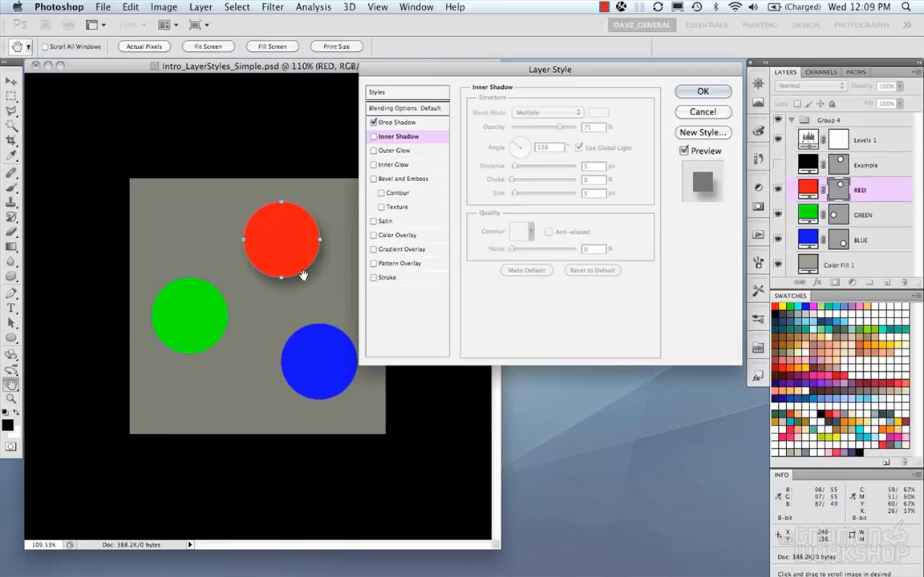
click(374, 137)
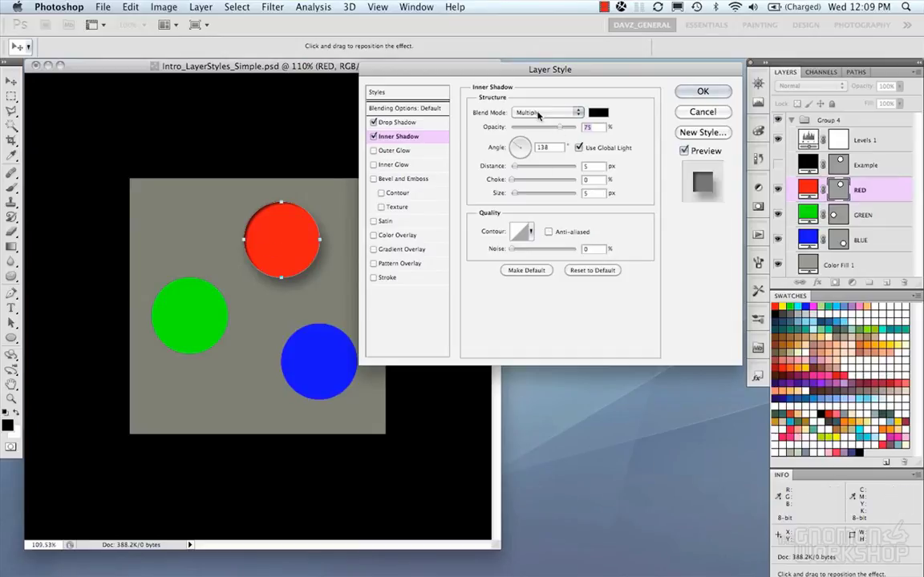
- Give the inner shadow a 180° global light angle, 2 px distance, 30% choke, 16 px size and 43% opacity
mouse_move(562, 128)
mouse_down()
mouse_move(541, 128)
mouse_move(573, 135)
mouse_up()
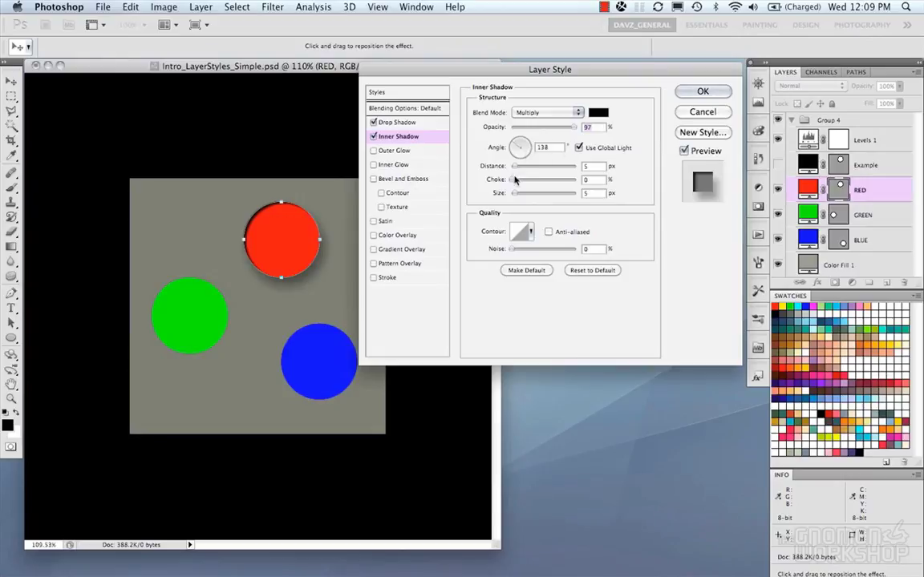
mouse_move(514, 193)
mouse_down()
mouse_move(530, 196)
mouse_move(517, 181)
mouse_move(529, 186)
mouse_up()
drag(327, 239, 303, 250)
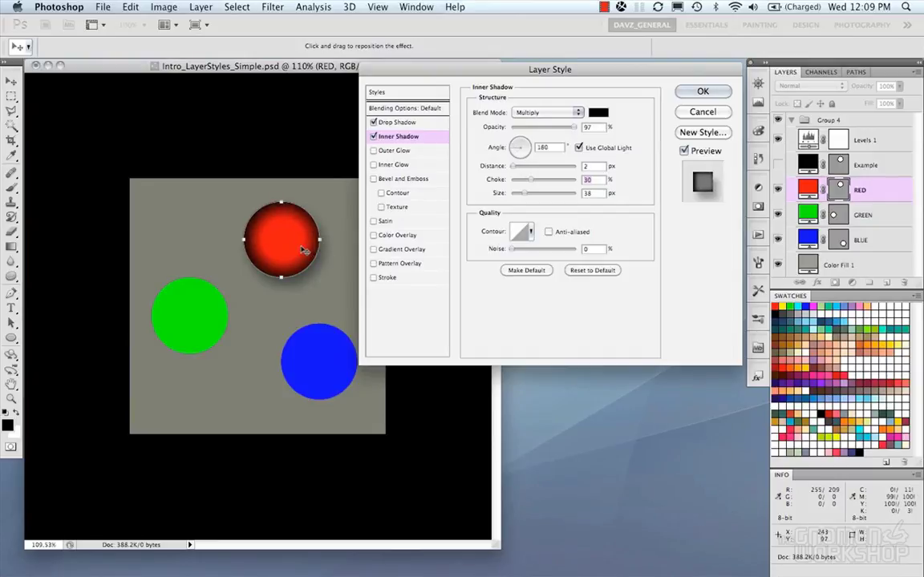
drag(525, 194, 522, 195)
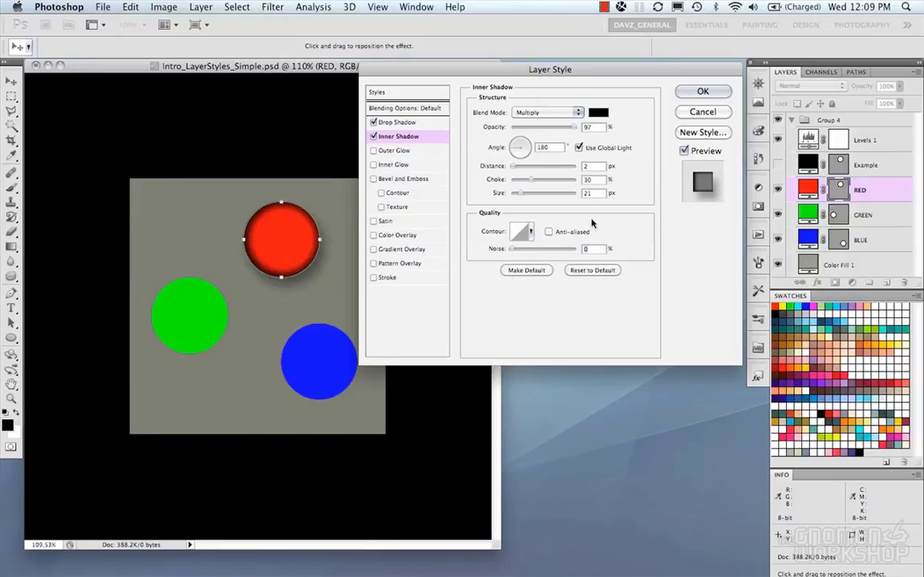
mouse_move(524, 197)
mouse_down()
mouse_move(536, 196)
mouse_move(519, 195)
mouse_up()
drag(571, 130, 540, 136)
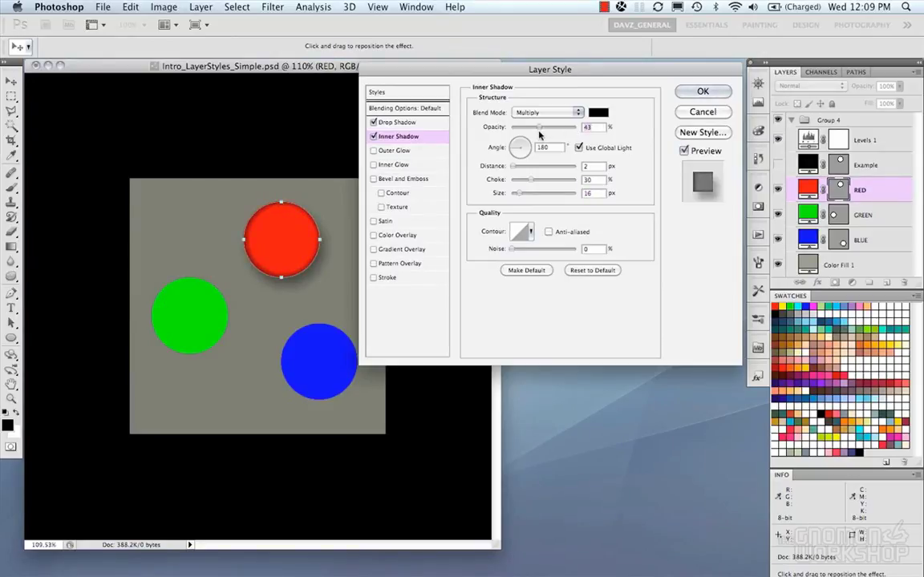
- Enable Outer Glow on the RED layer and set its blend mode to Linear Dodge (Add)
click(401, 151)
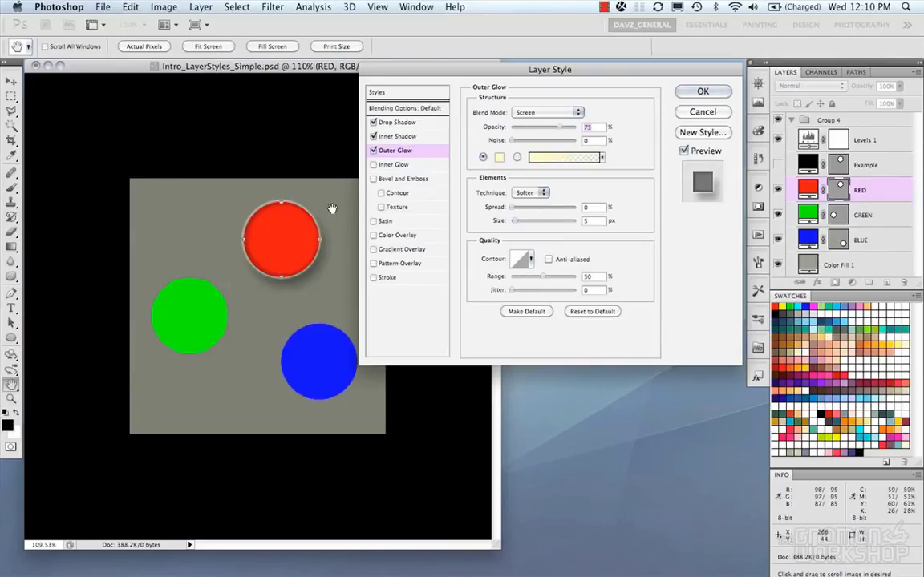
key(super+z)
click(404, 152)
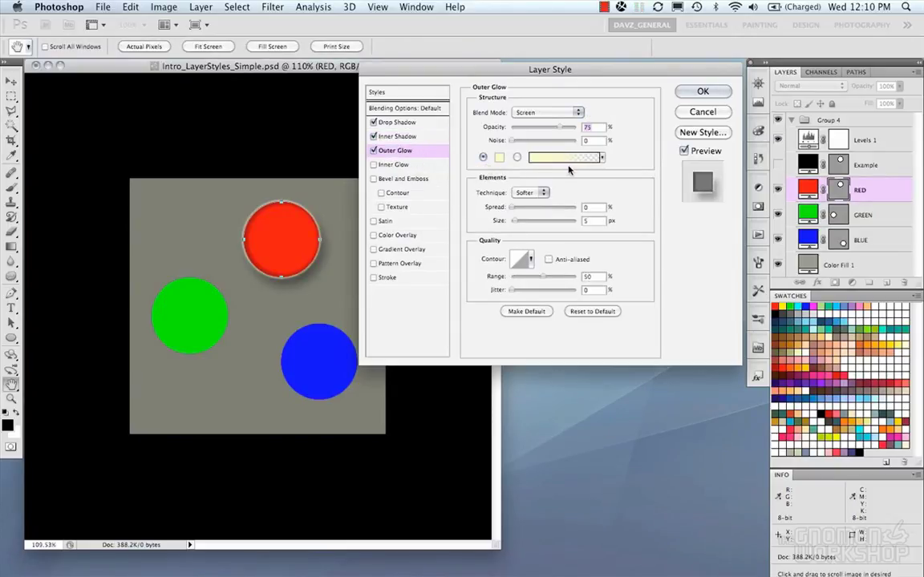
click(533, 112)
click(539, 112)
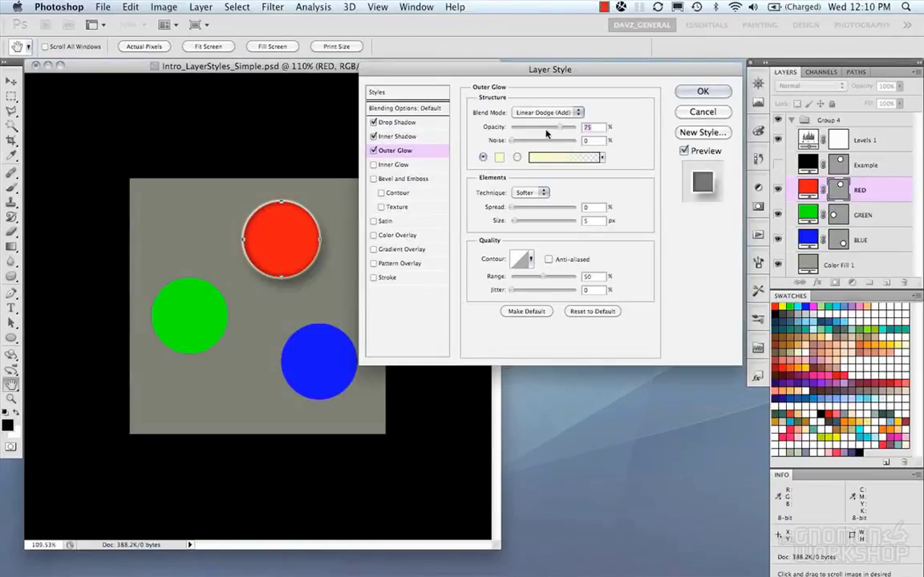
- Change the outer glow's solid color to a bright yellow, about #fdff40
click(498, 158)
mouse_move(440, 242)
mouse_down()
mouse_move(427, 200)
mouse_move(405, 219)
mouse_up()
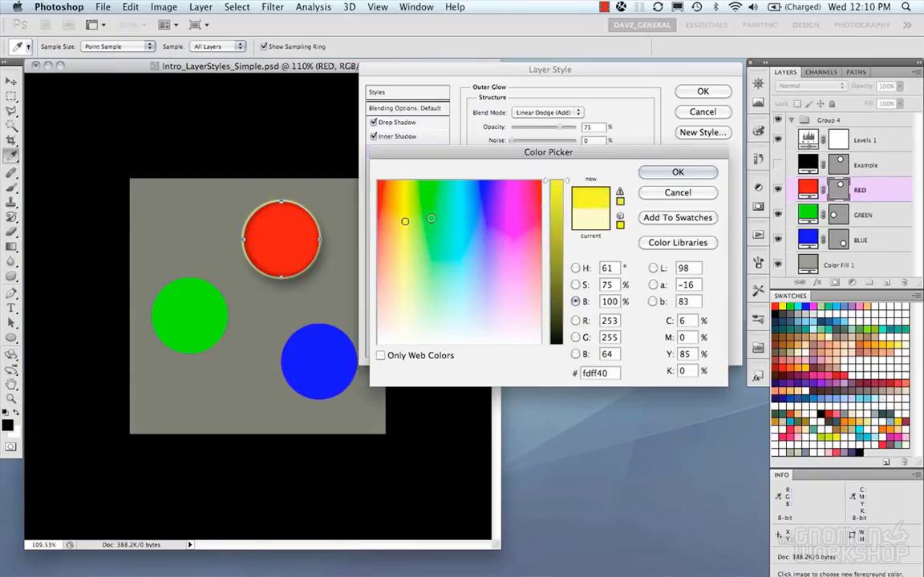
key(Return)
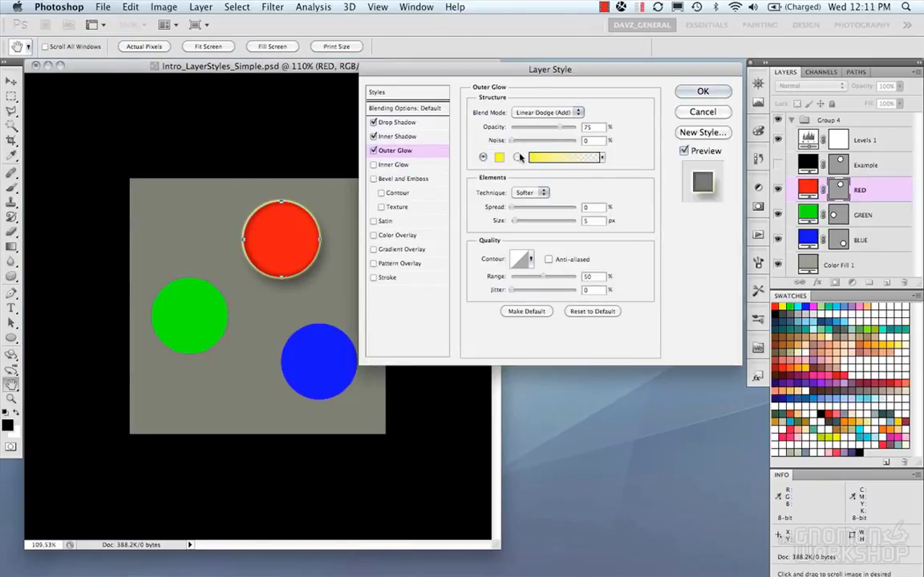
- Switch the outer glow's fill to the Blue, Red, Yellow gradient preset
click(541, 159)
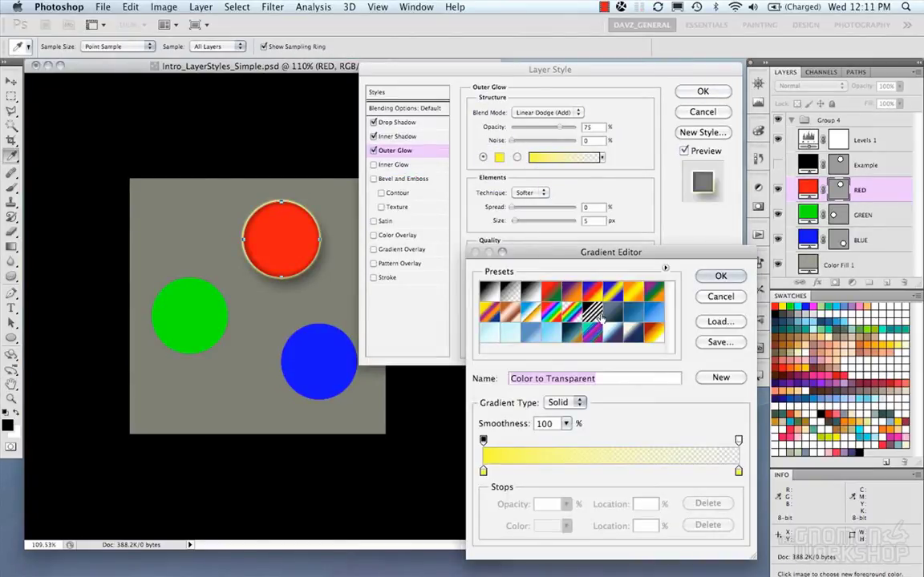
click(571, 293)
click(592, 293)
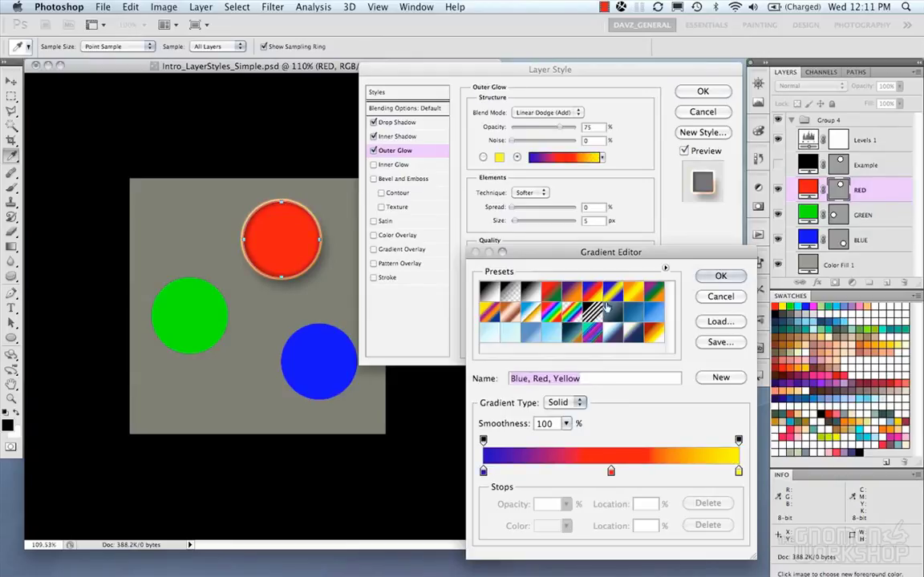
click(720, 276)
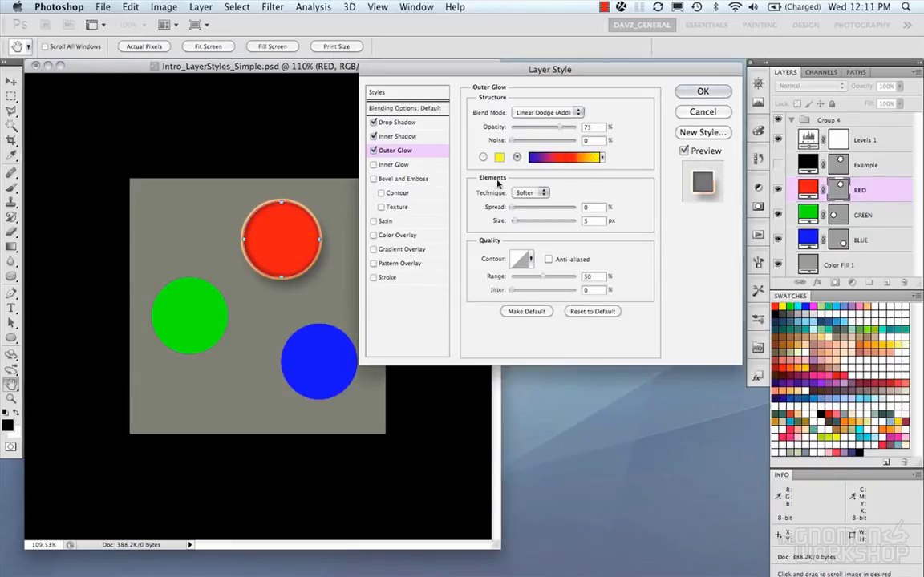
- Try the Precise technique on the outer glow, then return it to Softer
click(531, 193)
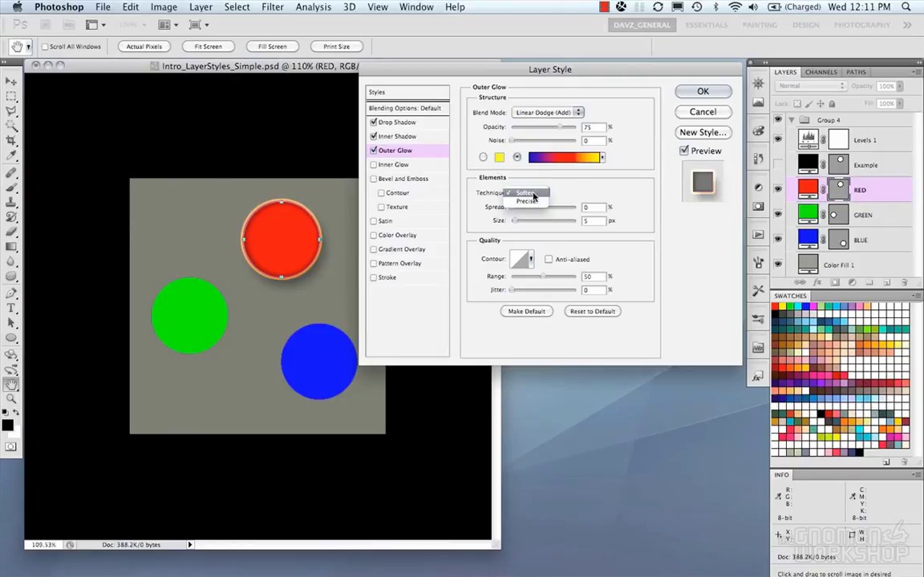
click(533, 194)
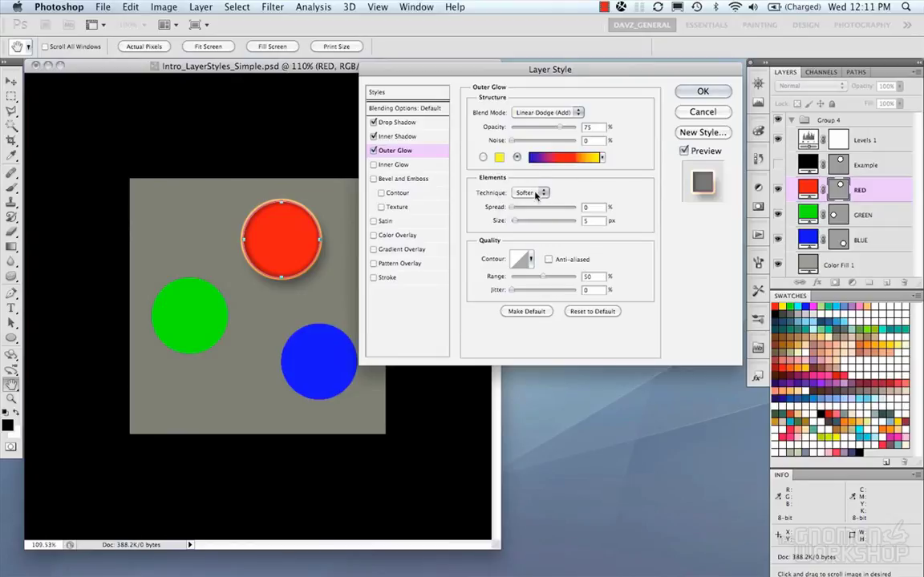
click(535, 195)
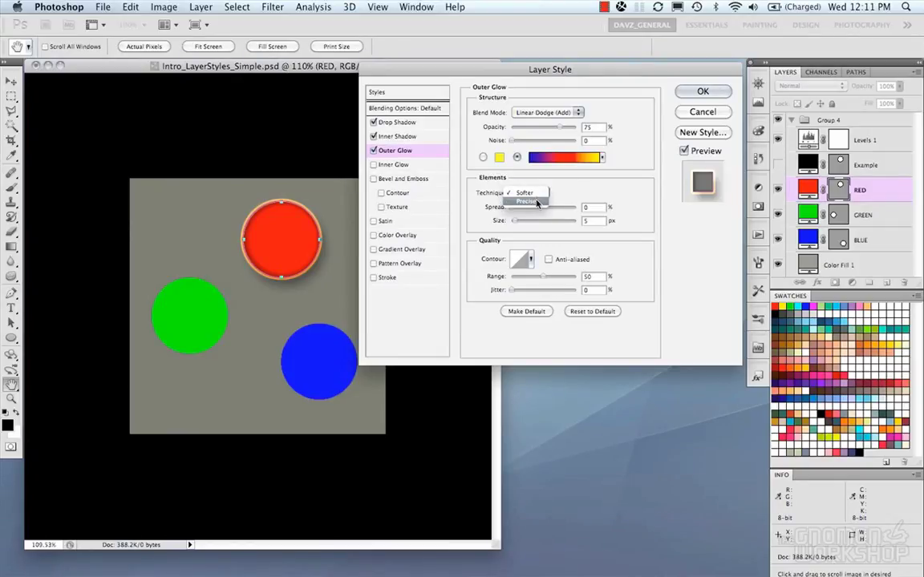
click(537, 202)
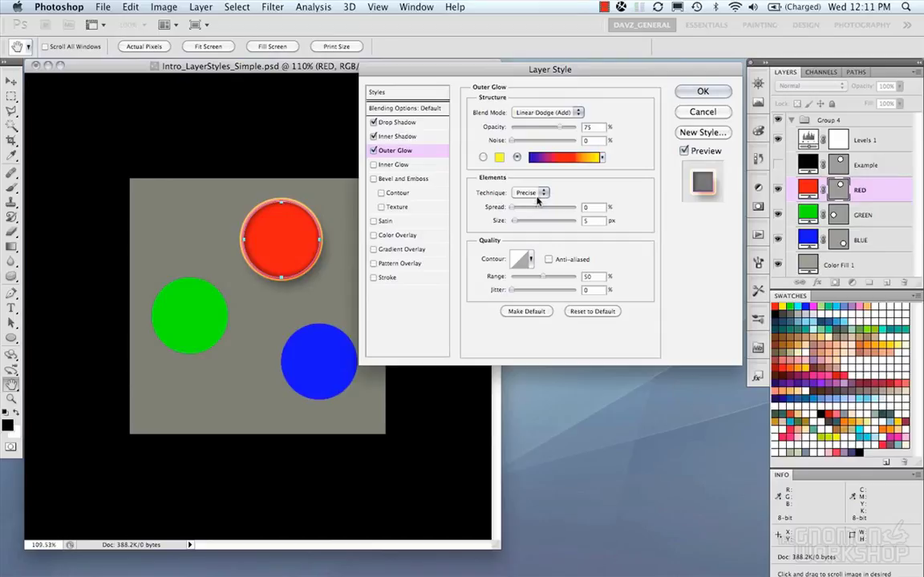
click(538, 199)
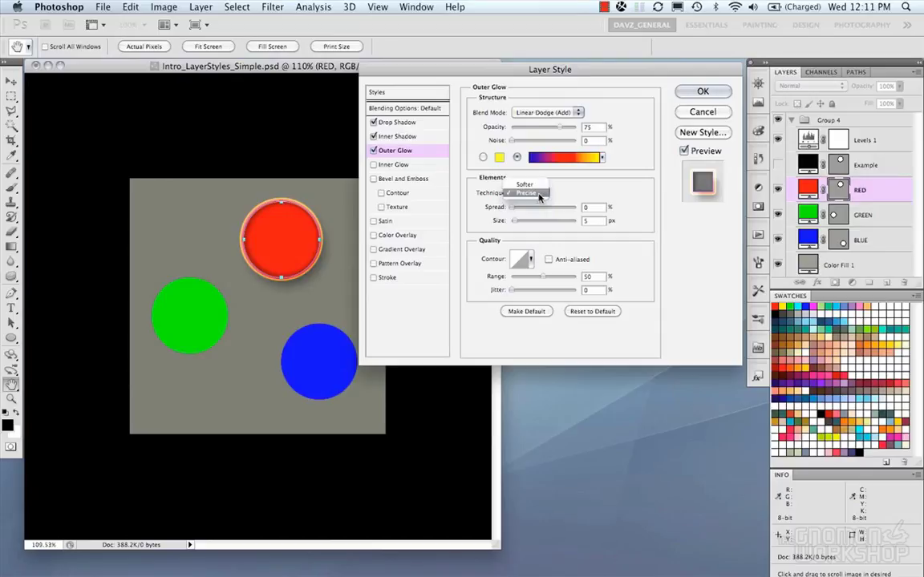
click(536, 186)
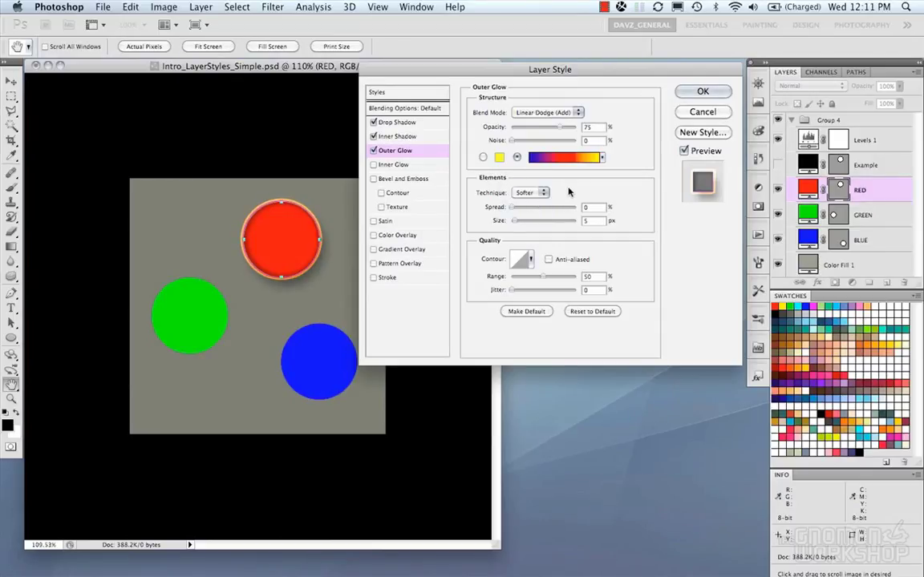
- Give the outer glow a 5% spread, 32 px size, 45% range and 5% jitter, and toggle the effect off and on to compare
mouse_move(514, 221)
mouse_down()
mouse_move(534, 222)
mouse_move(523, 226)
mouse_move(515, 208)
mouse_up()
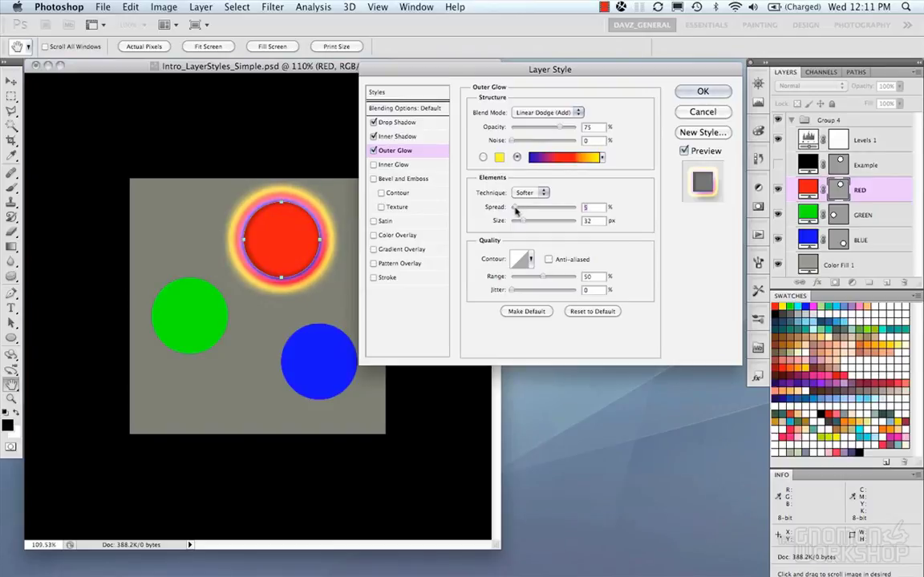
drag(544, 276, 514, 296)
click(374, 152)
click(374, 152)
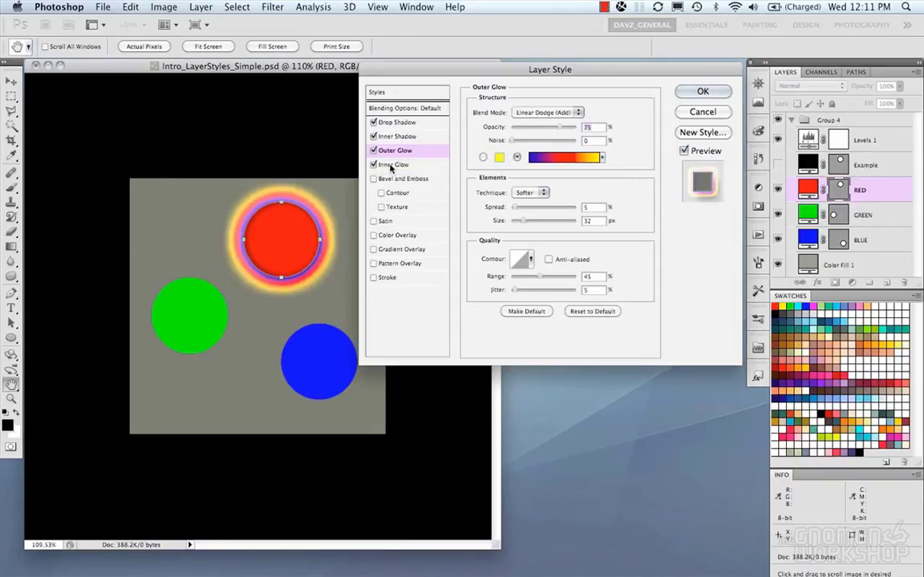
- Turn off Outer Glow and Inner Glow on the RED layer and enable Bevel and Emboss
click(373, 164)
click(374, 151)
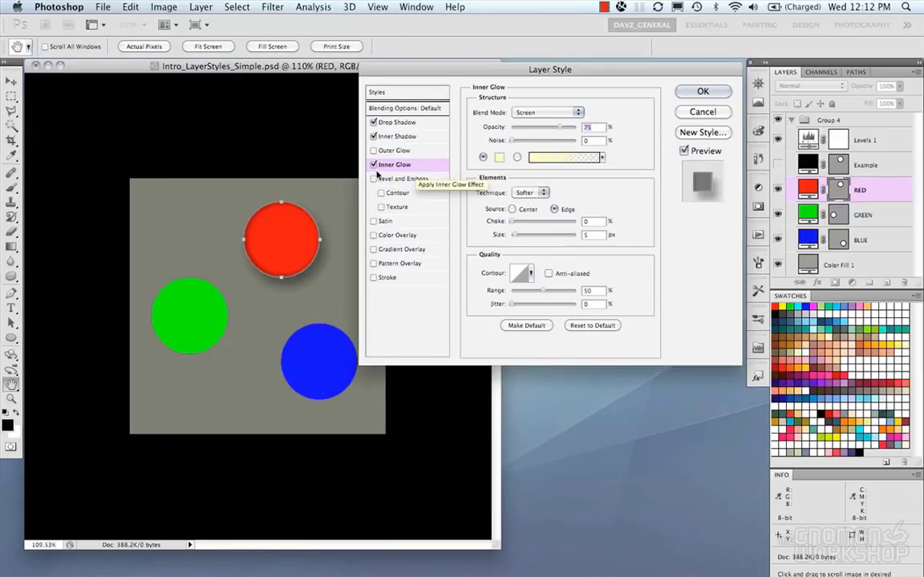
click(374, 164)
click(383, 180)
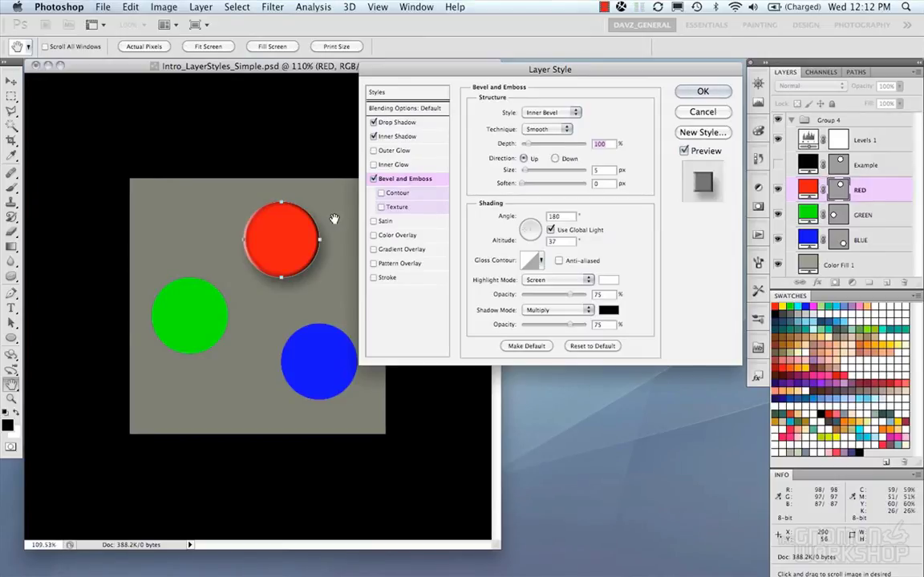
- Compare the Outer Bevel, Emboss, Pillow Emboss and Stroke Emboss styles on the red circle and settle on Emboss
click(544, 114)
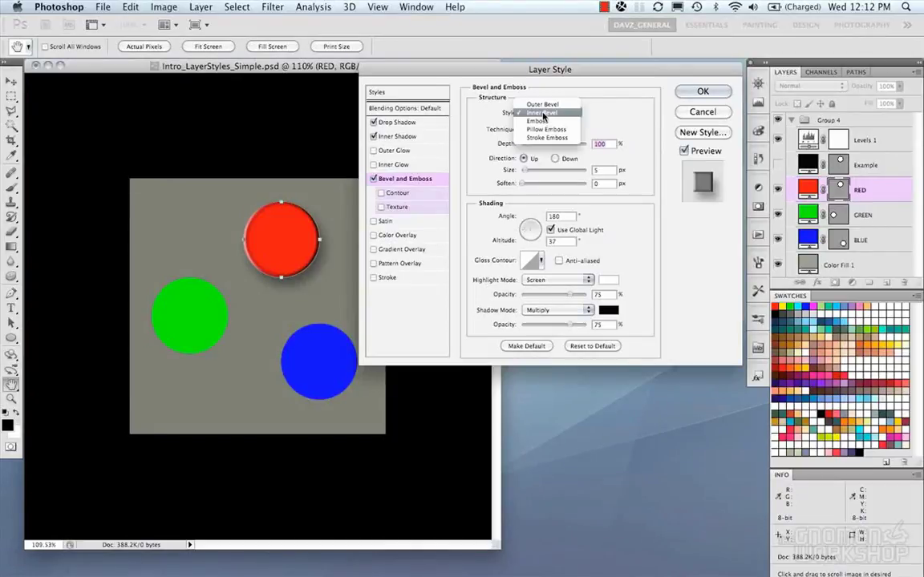
click(543, 105)
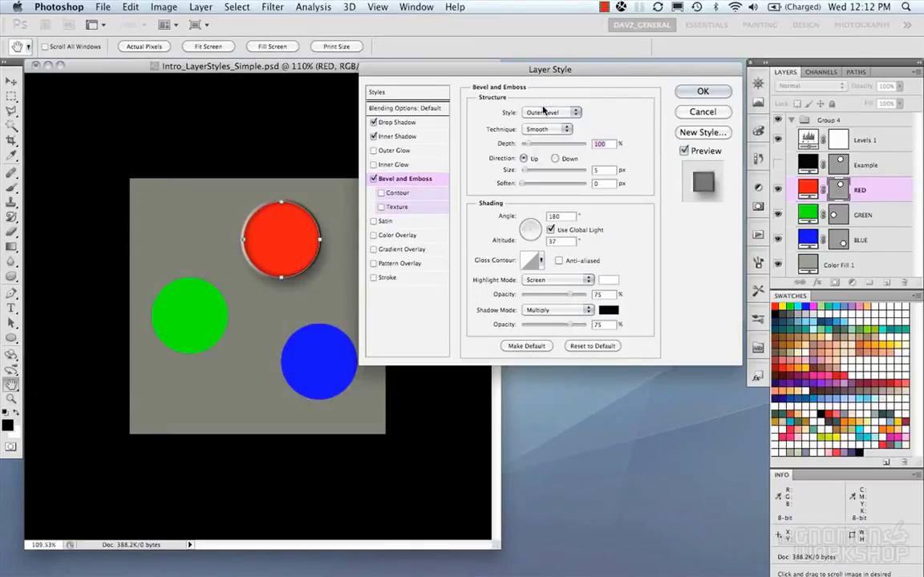
click(544, 113)
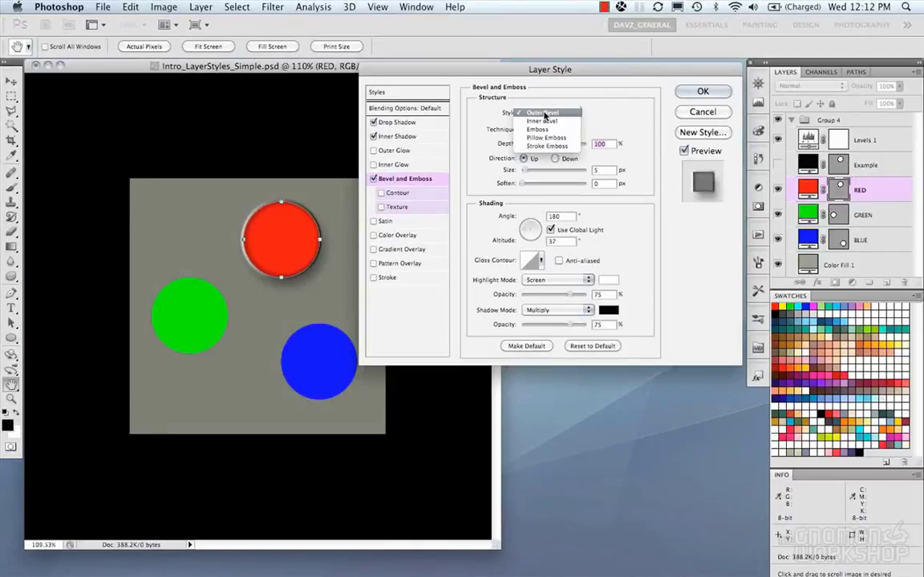
click(545, 134)
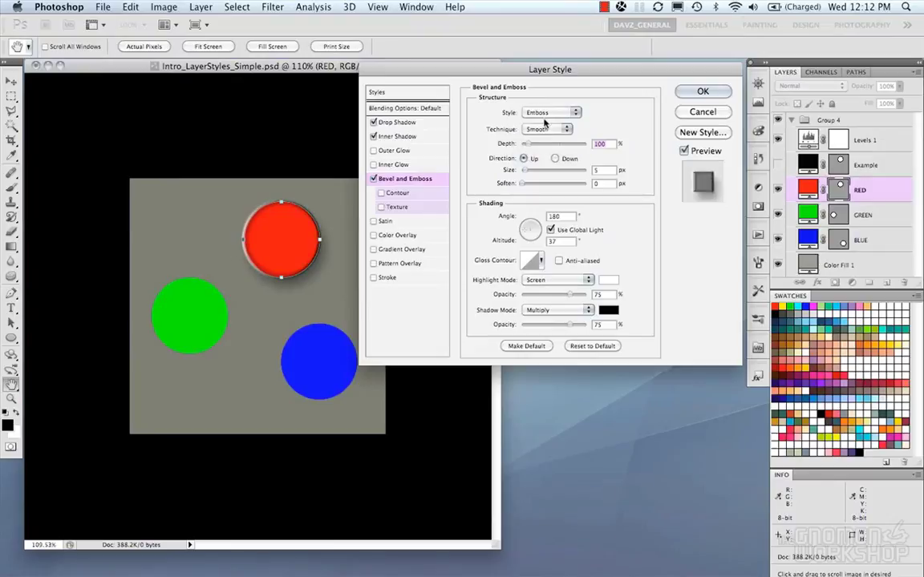
click(544, 115)
click(546, 122)
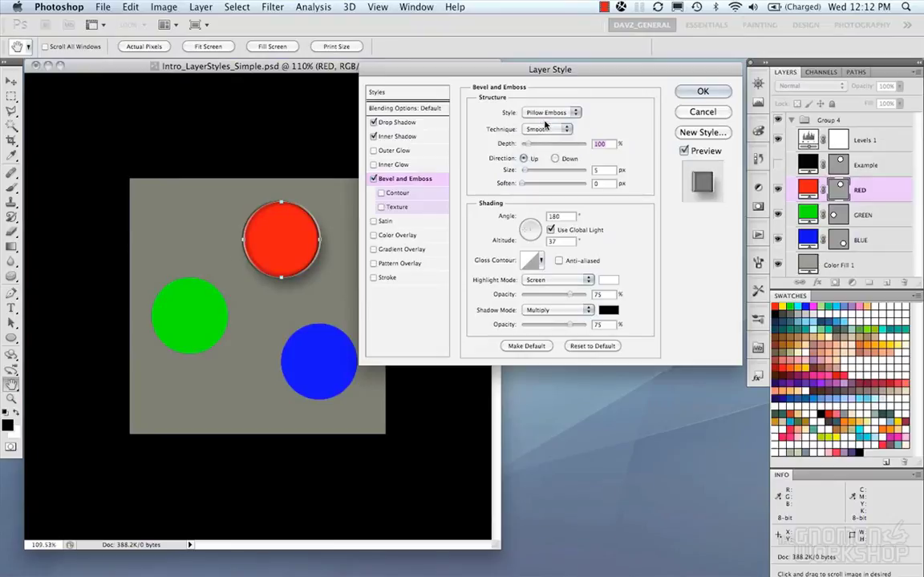
click(545, 115)
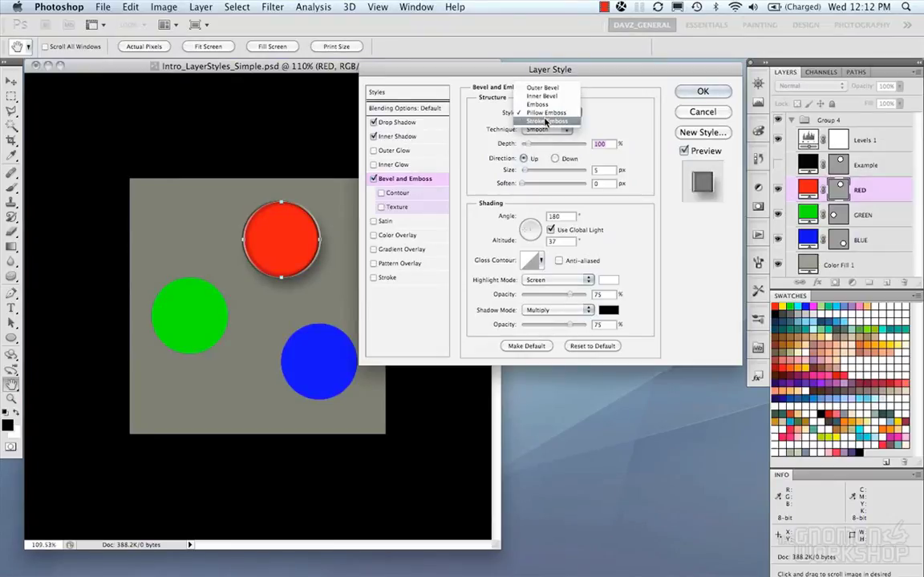
click(545, 122)
click(545, 115)
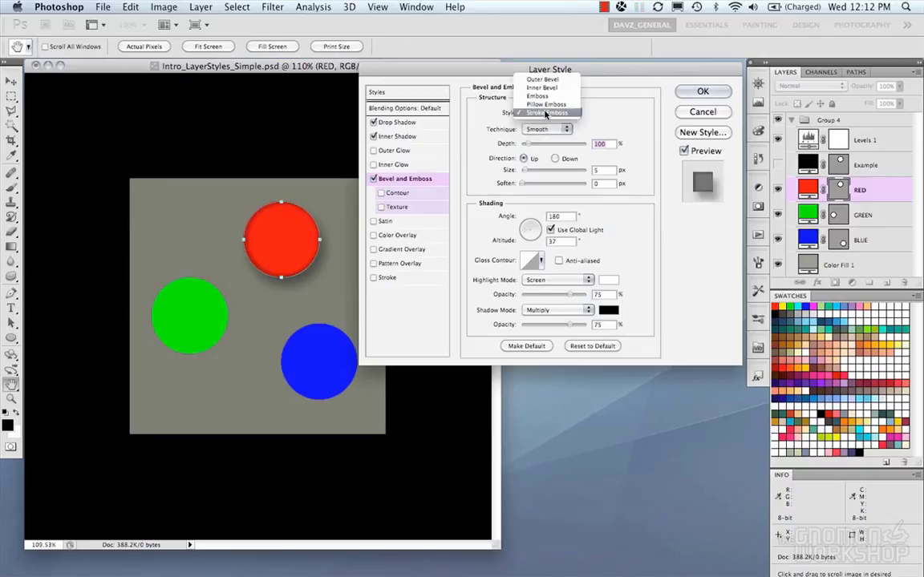
click(545, 109)
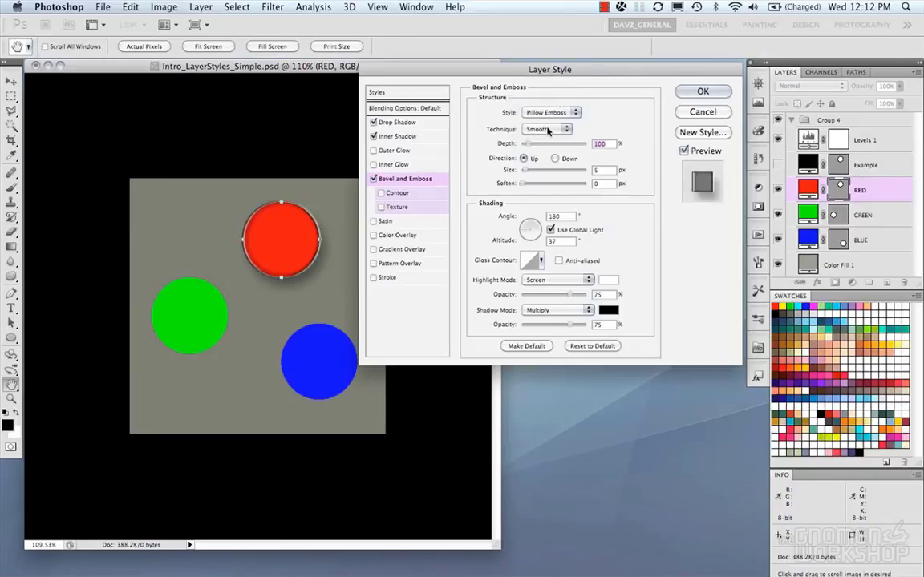
click(536, 113)
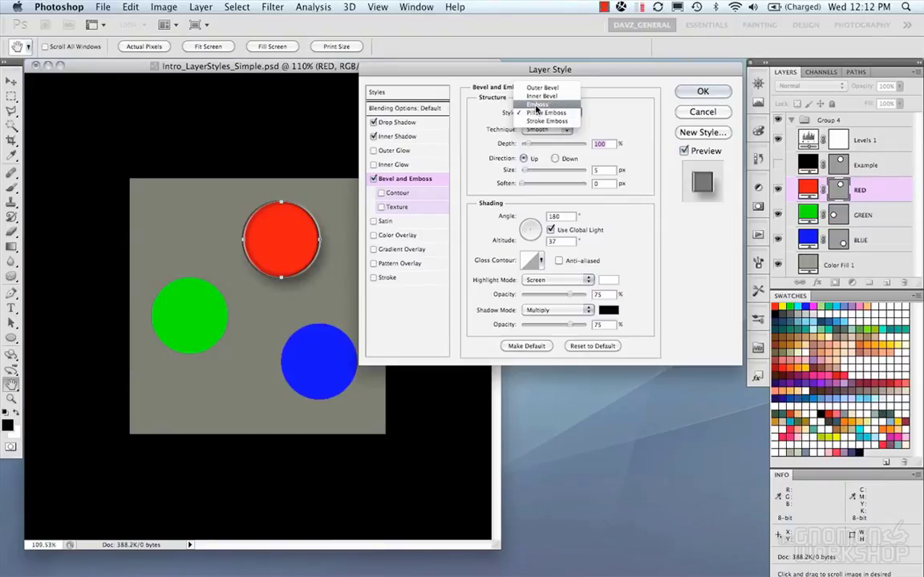
click(537, 105)
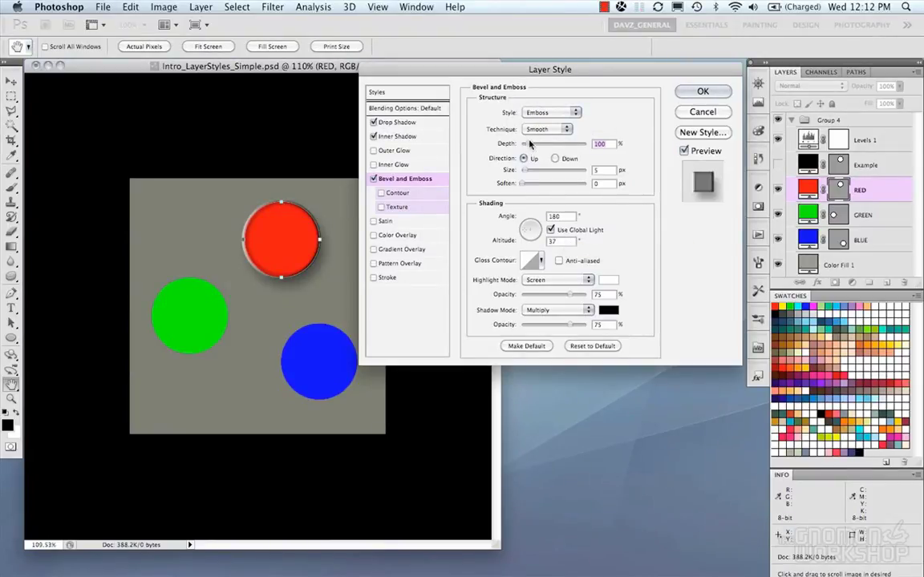
- Compare the Chisel Hard, Chisel Soft and Smooth emboss techniques up close on the red circle and settle on Chisel Hard
click(527, 130)
click(557, 140)
click(552, 130)
click(554, 139)
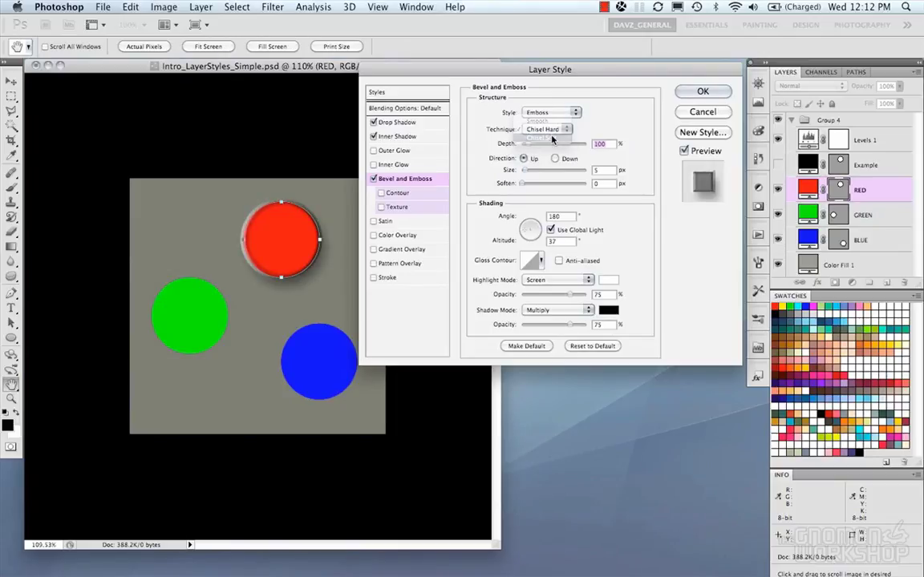
scroll(285, 271, up, 3)
scroll(344, 210, up, 2)
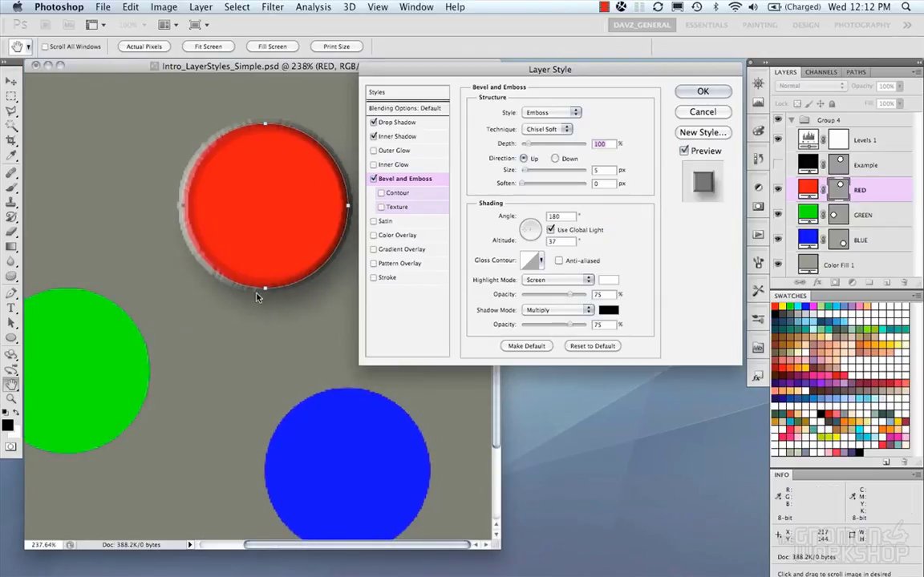
drag(591, 74, 592, 73)
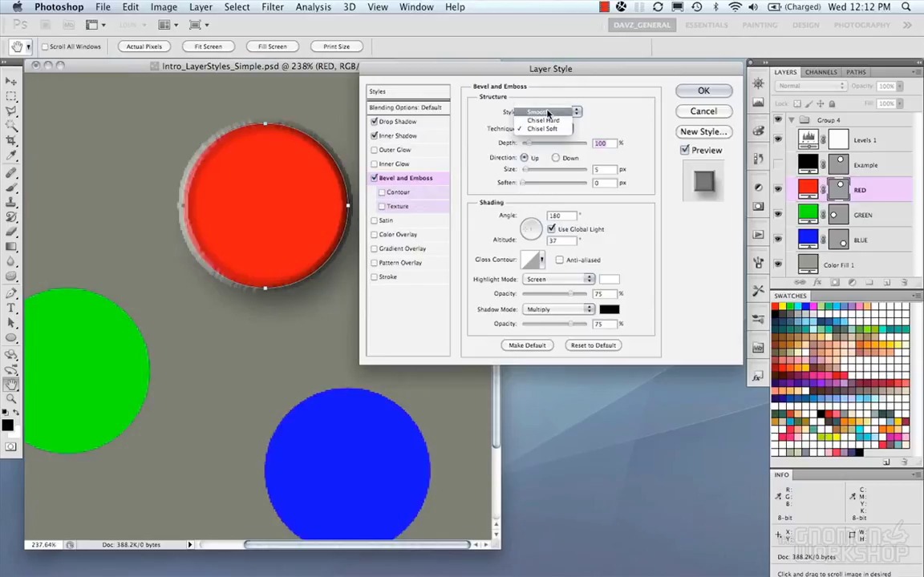
click(545, 112)
scroll(549, 143, down, 2)
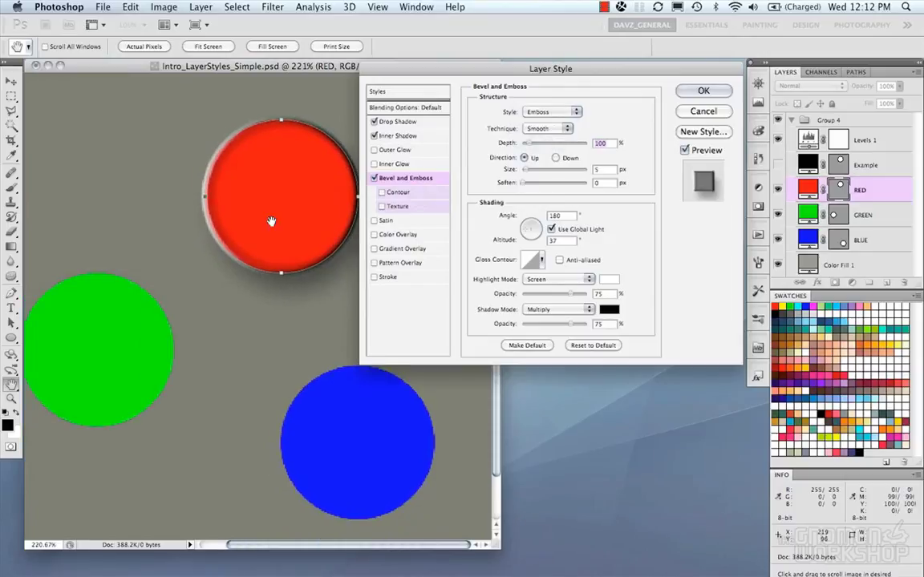
click(547, 128)
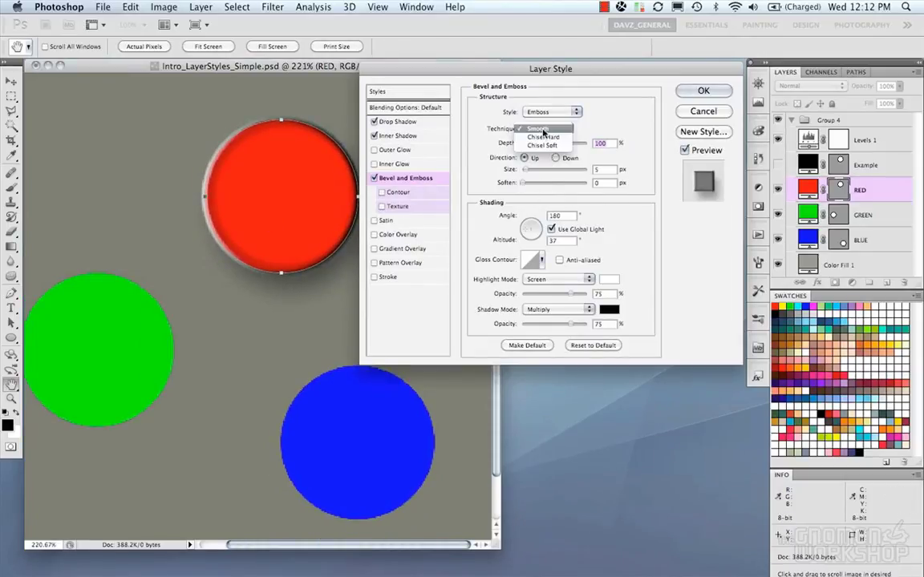
click(542, 136)
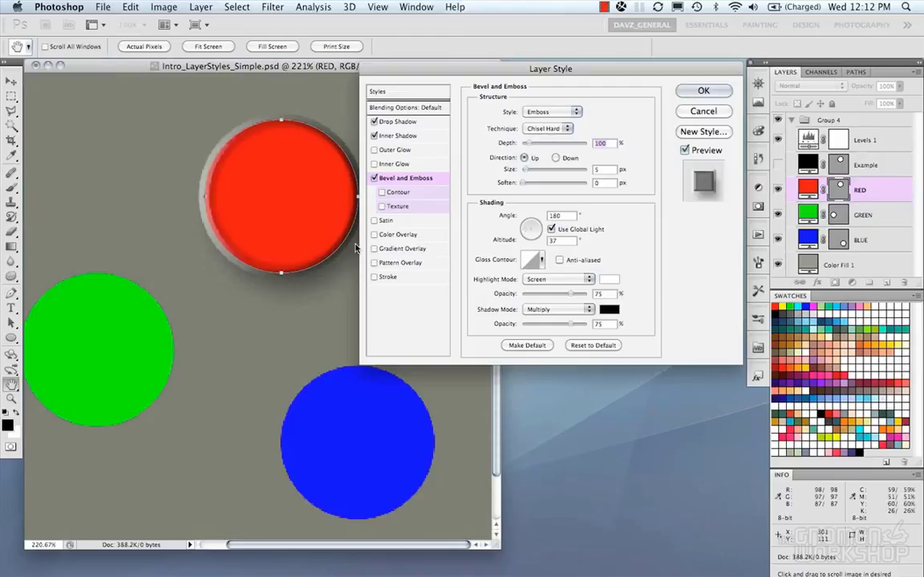
- Set the emboss size to 18 px, soften to 10 px and depth to 111%, trying the Down direction before returning to Up
scroll(538, 153, down, 3)
drag(527, 174, 564, 187)
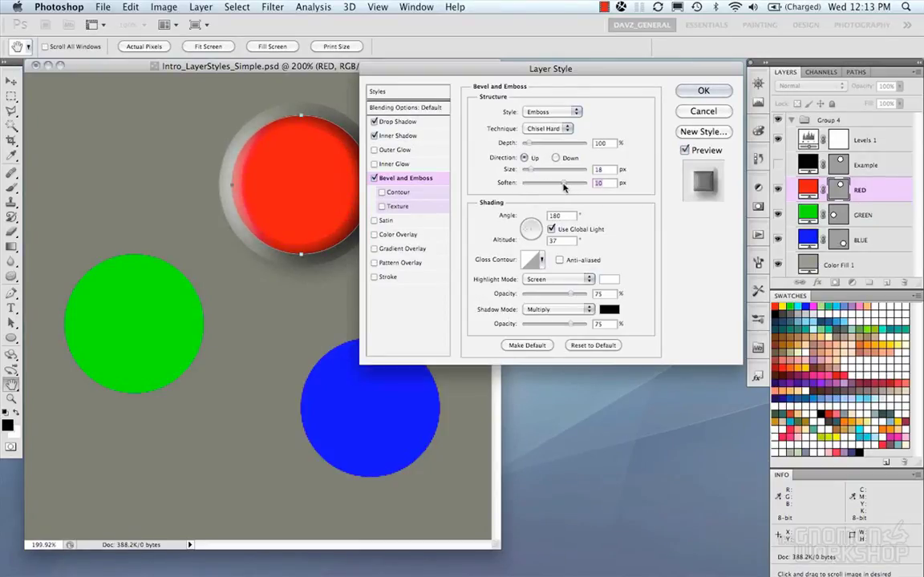
click(555, 158)
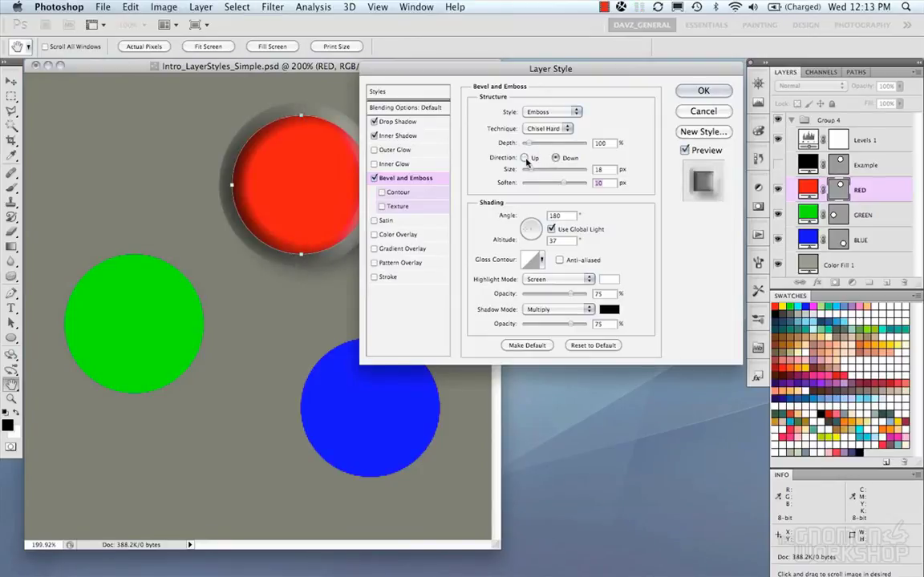
click(524, 158)
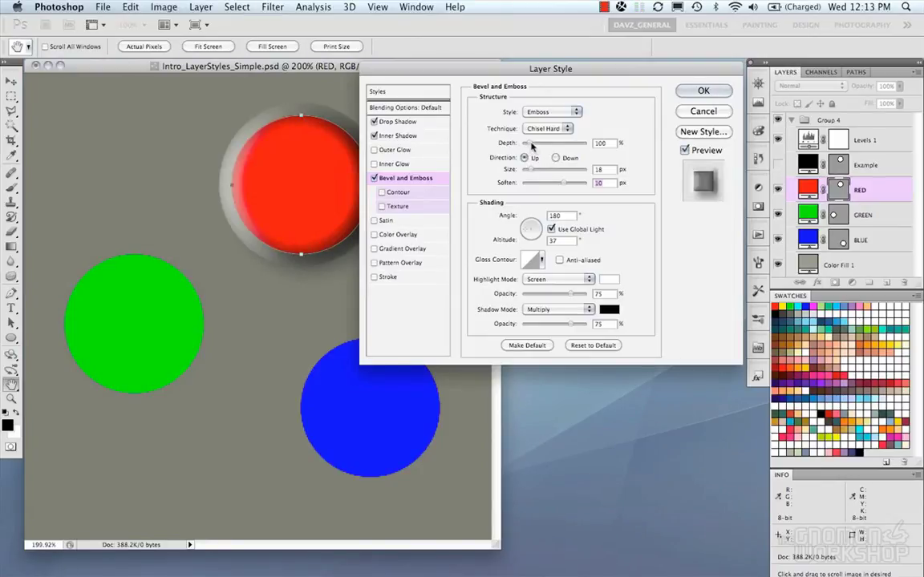
mouse_move(530, 146)
mouse_down()
mouse_move(617, 148)
mouse_move(511, 149)
mouse_move(527, 148)
mouse_up()
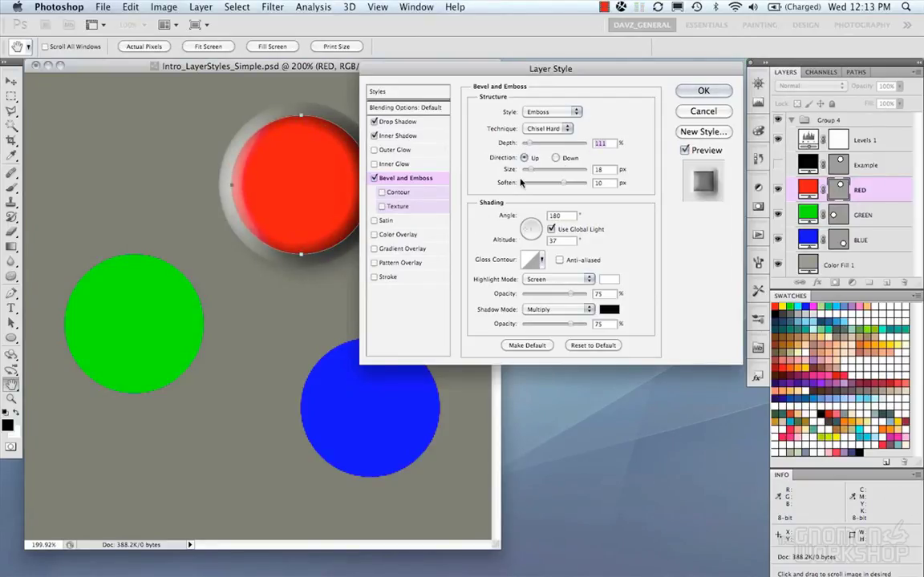
- Detach the emboss shading from global light and set its angle to 90° and altitude to 64°
click(550, 230)
click(535, 229)
drag(535, 229, 531, 226)
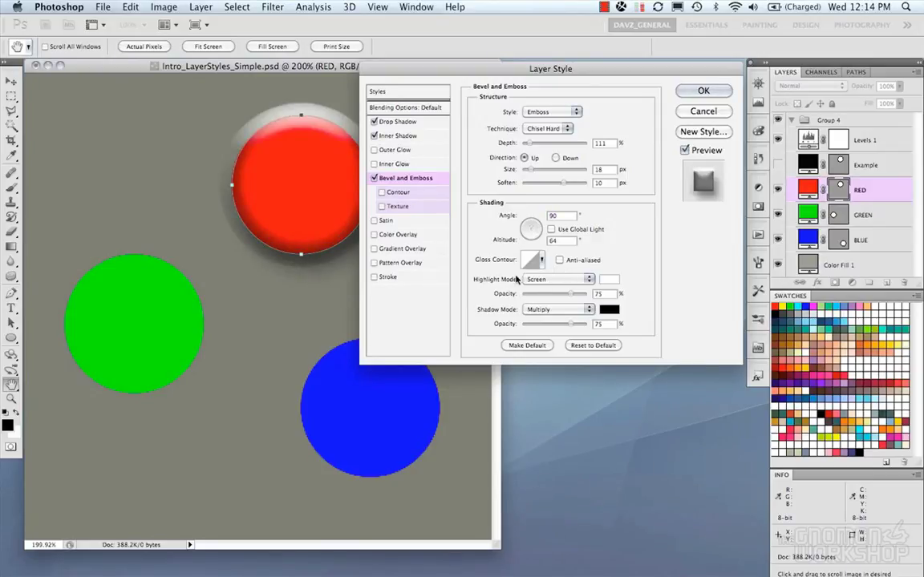
- Set the emboss highlight mode to Linear Dodge (Add) with a pale yellow highlight color, #ffffda
click(589, 280)
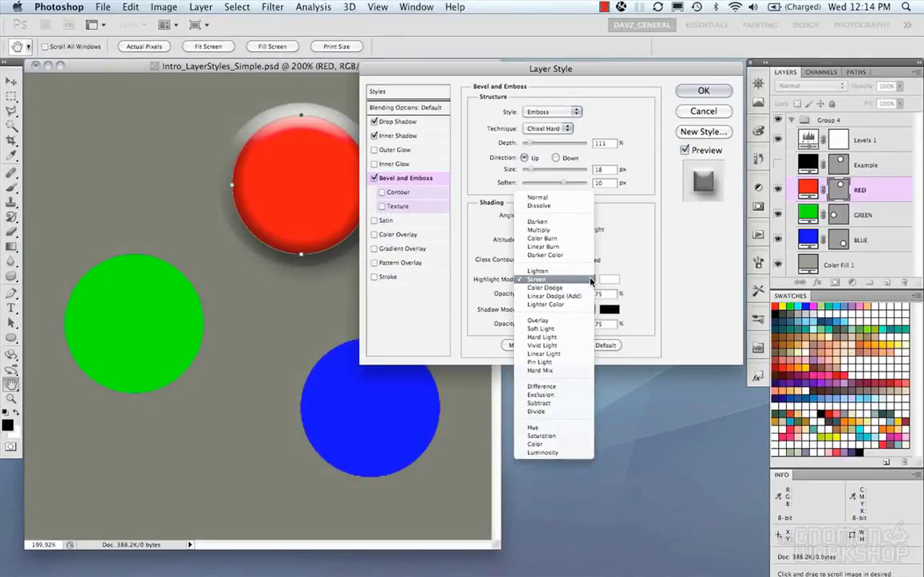
click(565, 296)
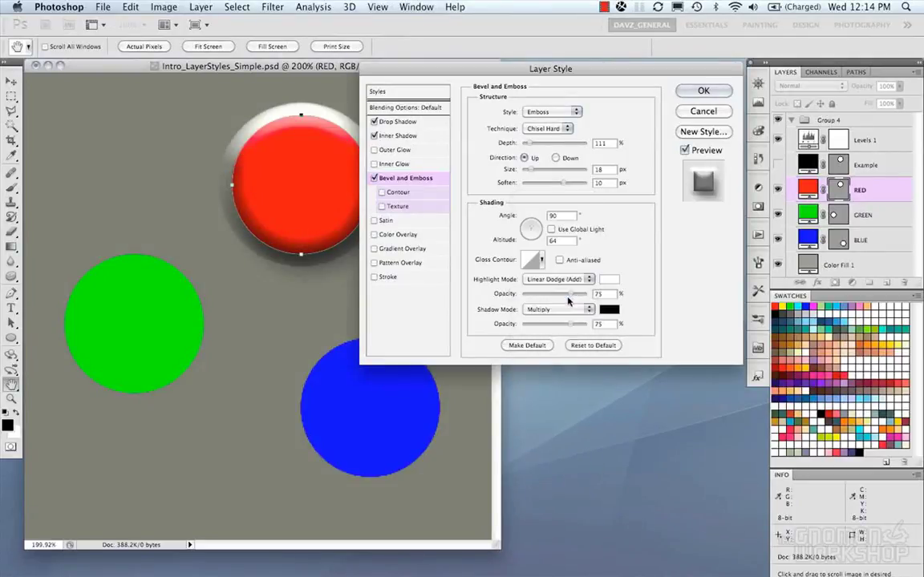
click(609, 279)
drag(486, 286, 405, 322)
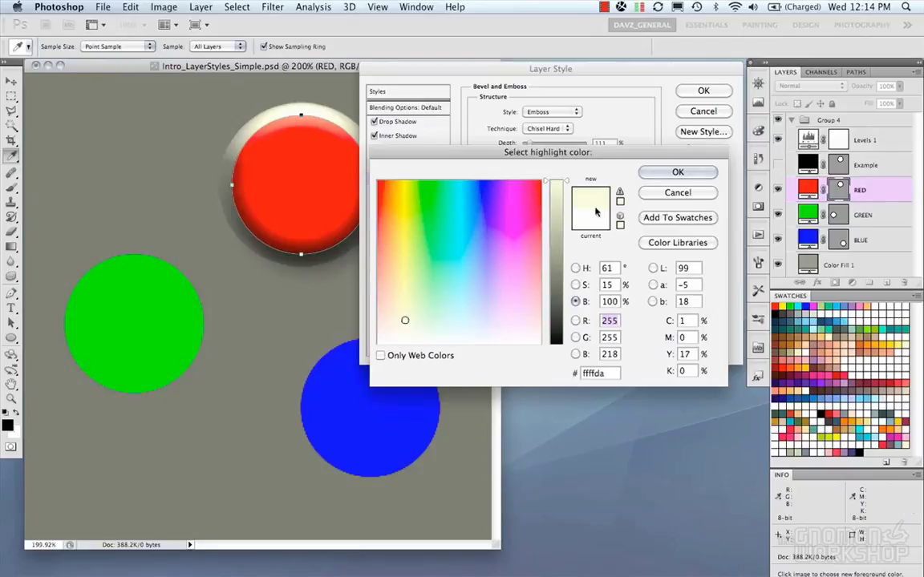
key(Return)
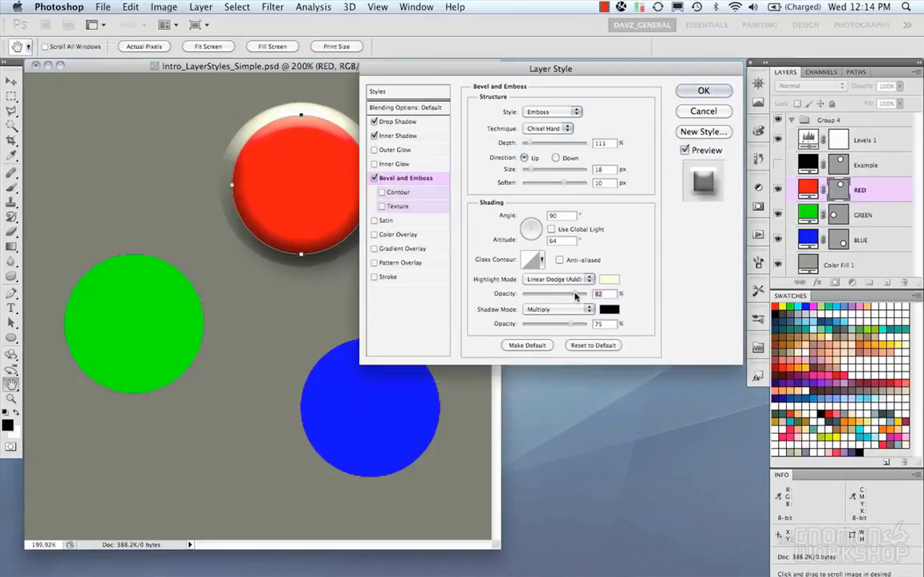
- Raise the emboss highlight opacity to 90% and set the shading altitude to 53°, keeping the shadow mode on Multiply
mouse_move(572, 295)
mouse_down()
mouse_move(555, 295)
mouse_move(572, 296)
mouse_up()
drag(570, 296, 583, 295)
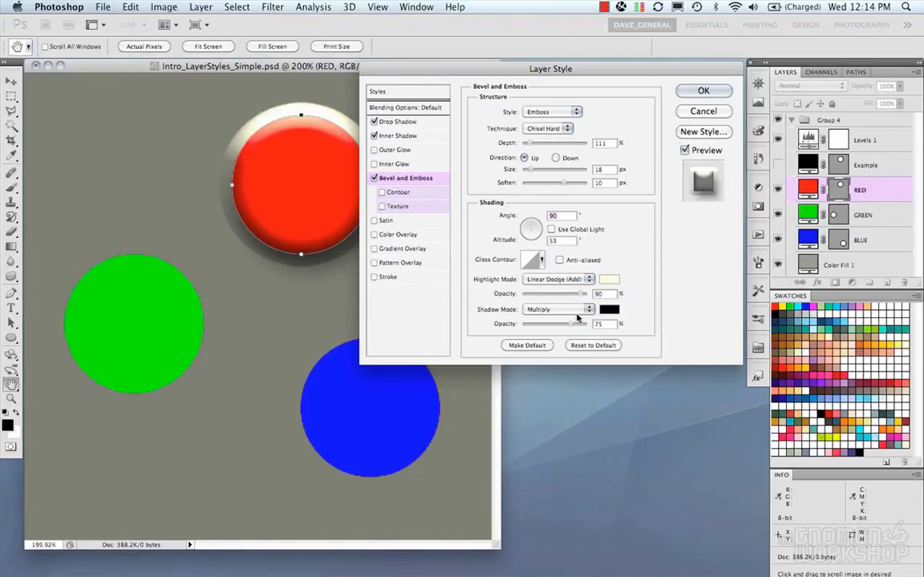
click(588, 310)
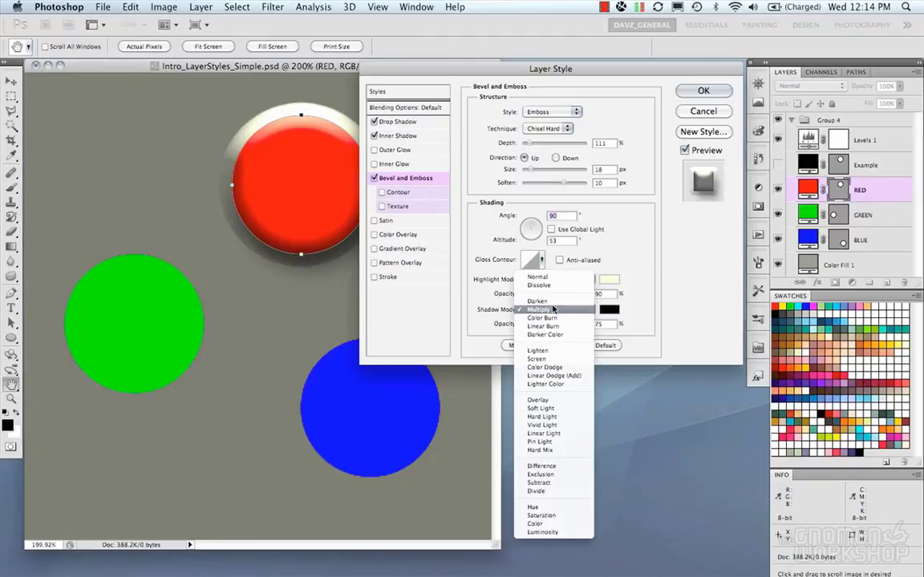
click(664, 301)
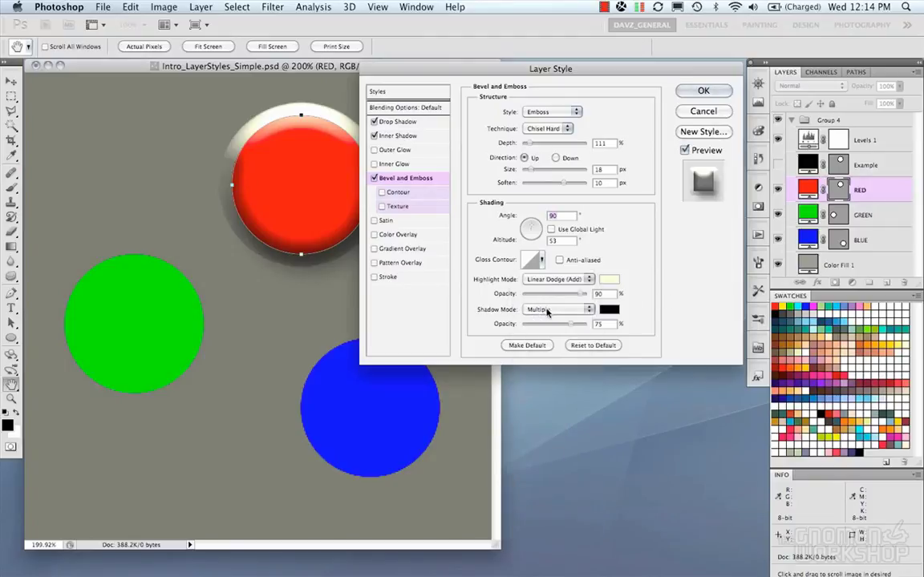
- Set the emboss shadow color to dark teal, #205c6b, with 48% opacity, and reduce the emboss size to 13 px
click(608, 309)
click(556, 276)
mouse_move(535, 276)
mouse_down()
mouse_move(512, 239)
mouse_move(521, 229)
mouse_move(465, 230)
mouse_up()
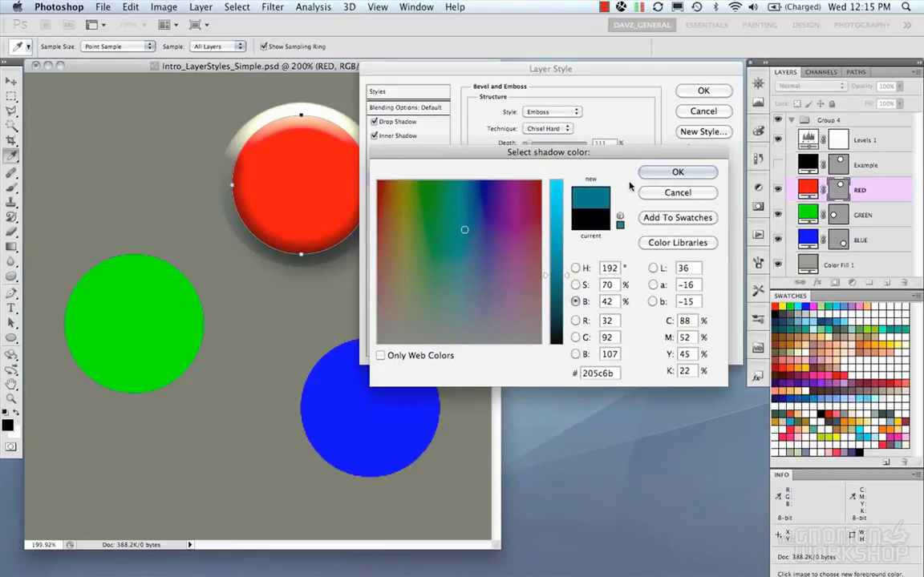
click(678, 171)
drag(508, 326, 555, 328)
drag(513, 170, 507, 171)
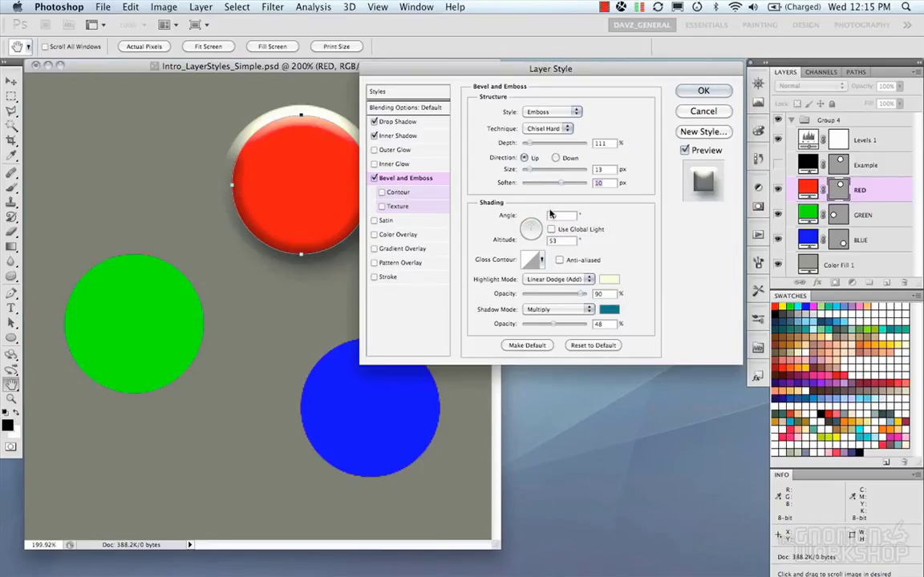
- Enable the Contour option of the emboss and try several contour presets on the red circle
click(409, 194)
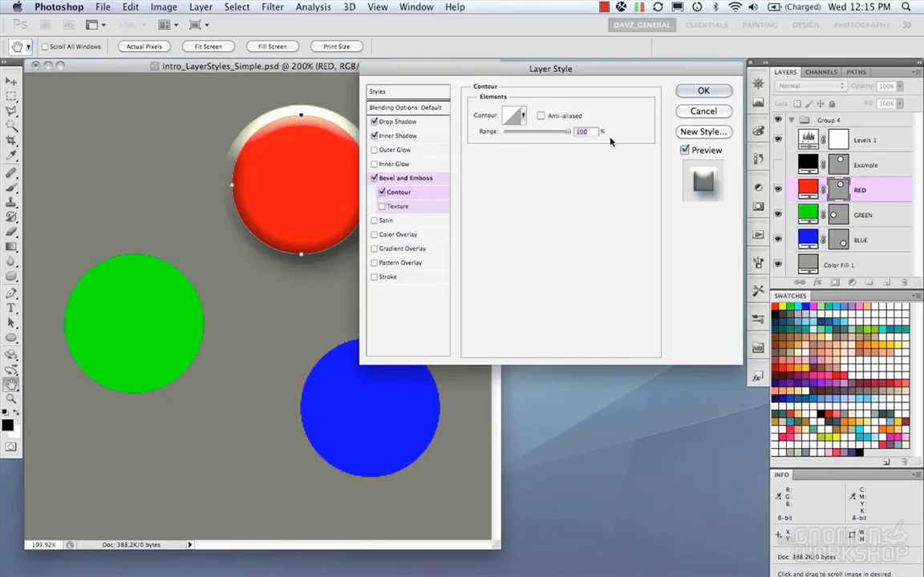
click(524, 120)
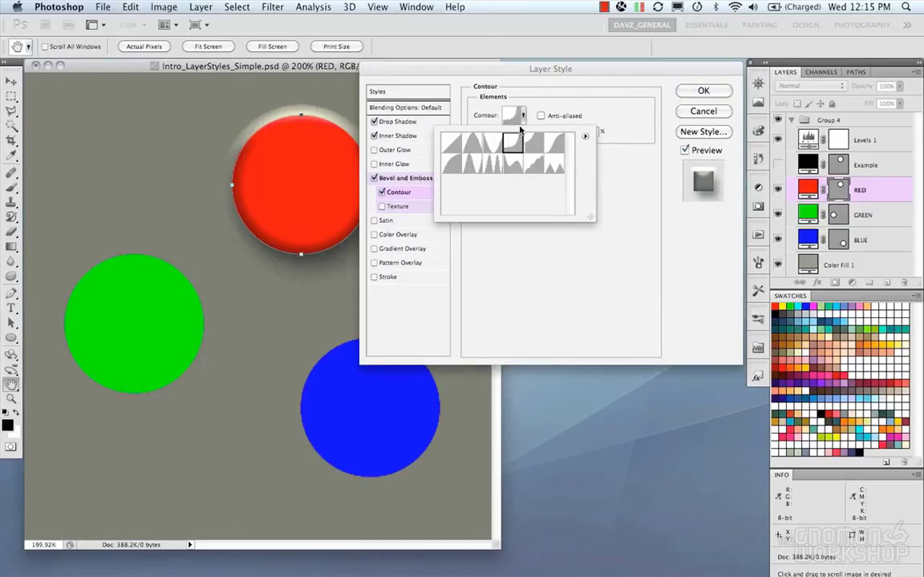
double_click(506, 132)
click(523, 116)
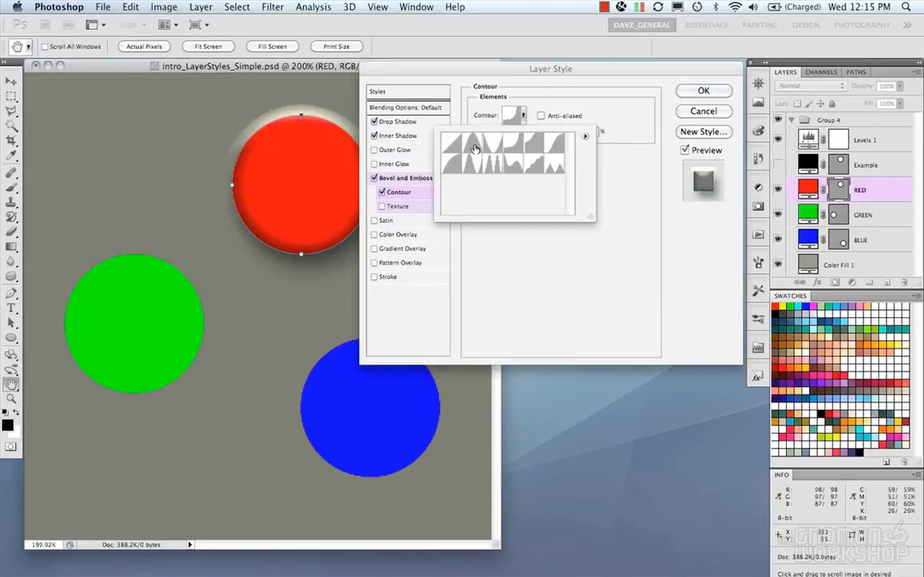
click(474, 144)
click(518, 117)
click(518, 116)
click(535, 142)
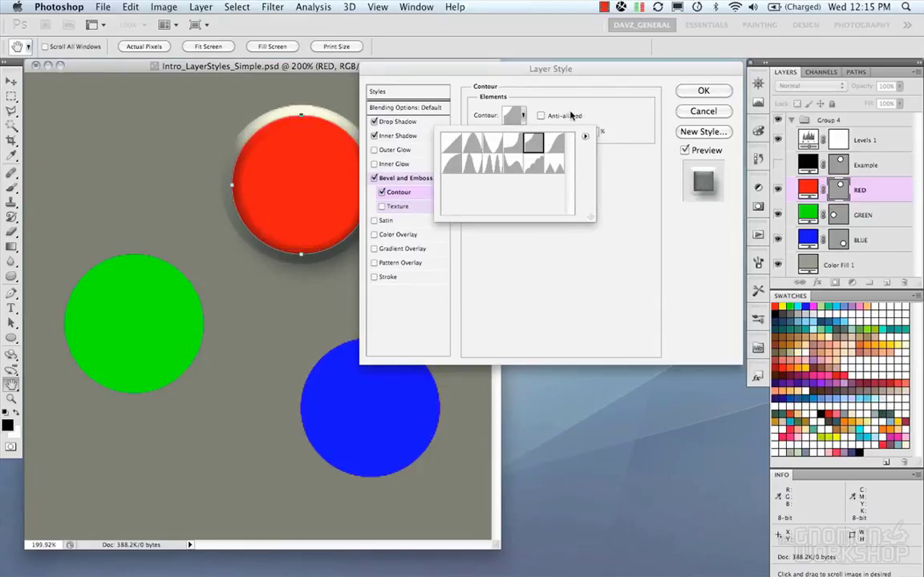
click(550, 123)
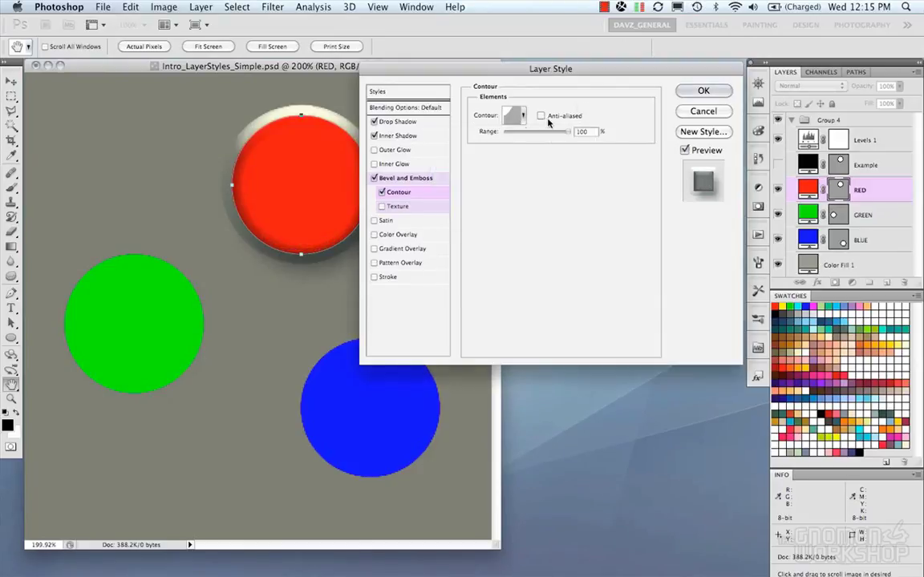
- Enable the Texture option of the emboss and turn its Contour option off
click(382, 206)
click(397, 207)
click(382, 192)
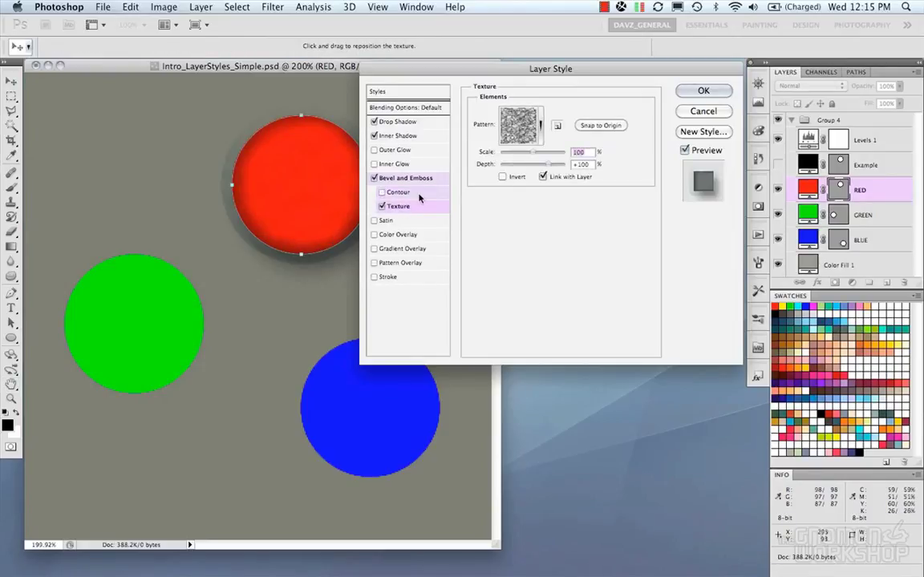
- Try several patterns for the emboss texture and settle on the soft, cloudy gray one
click(526, 122)
scroll(579, 194, down, 3)
drag(579, 195, 581, 157)
click(520, 163)
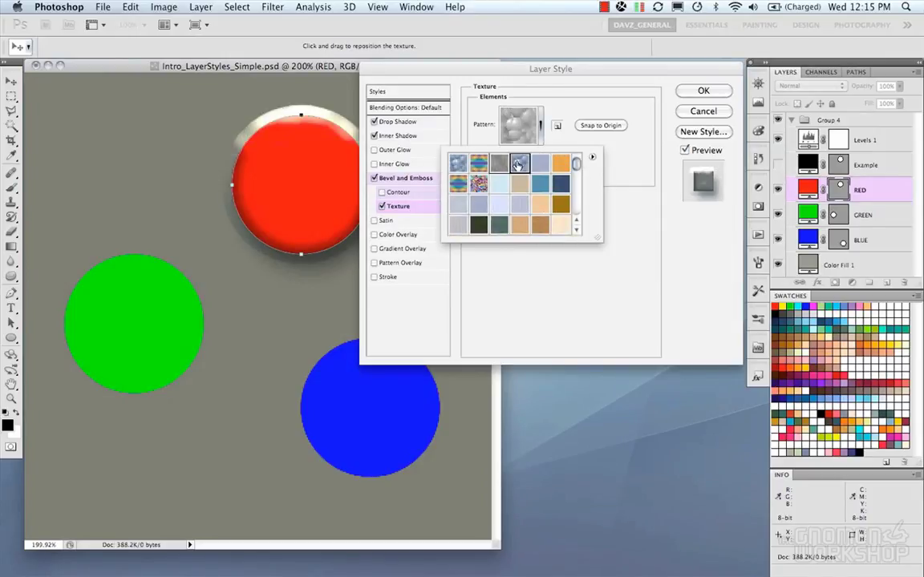
click(561, 164)
click(561, 183)
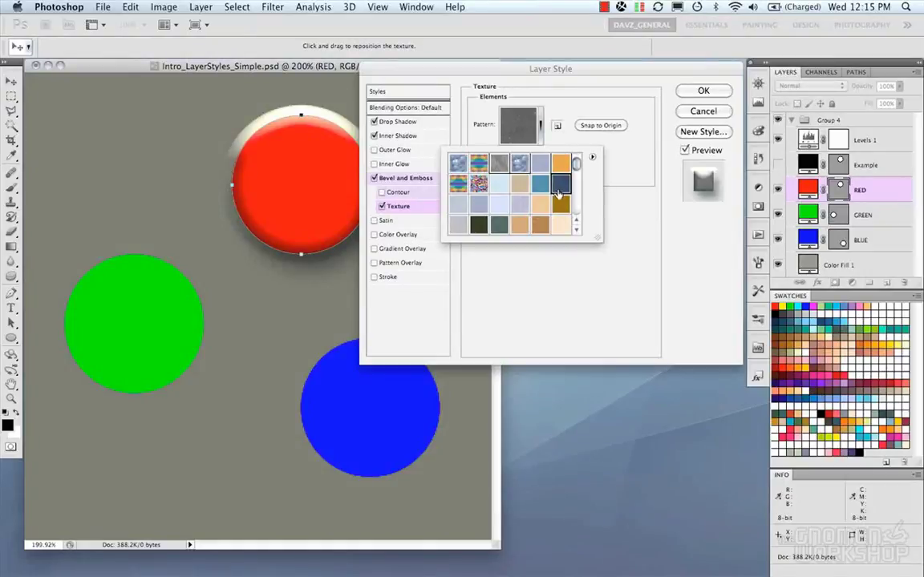
drag(575, 165, 576, 170)
click(540, 169)
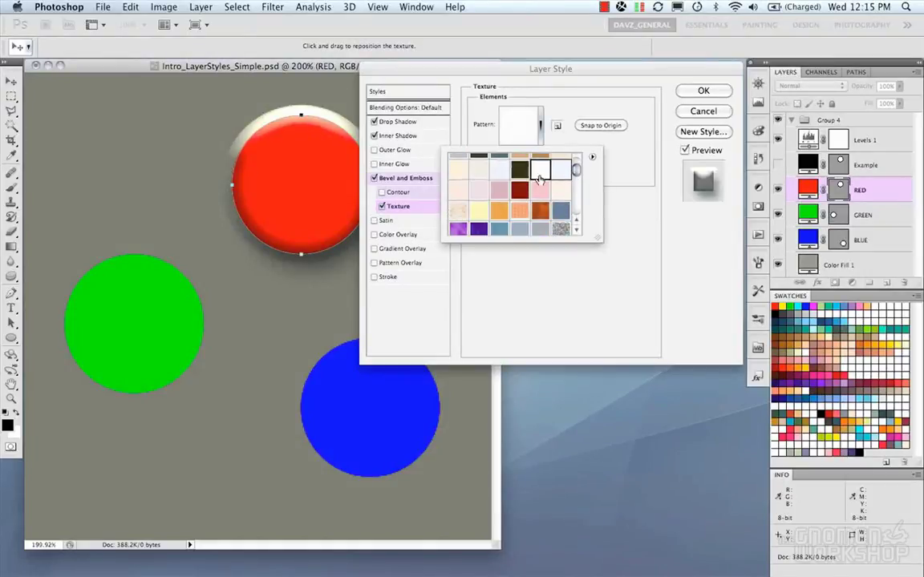
click(540, 209)
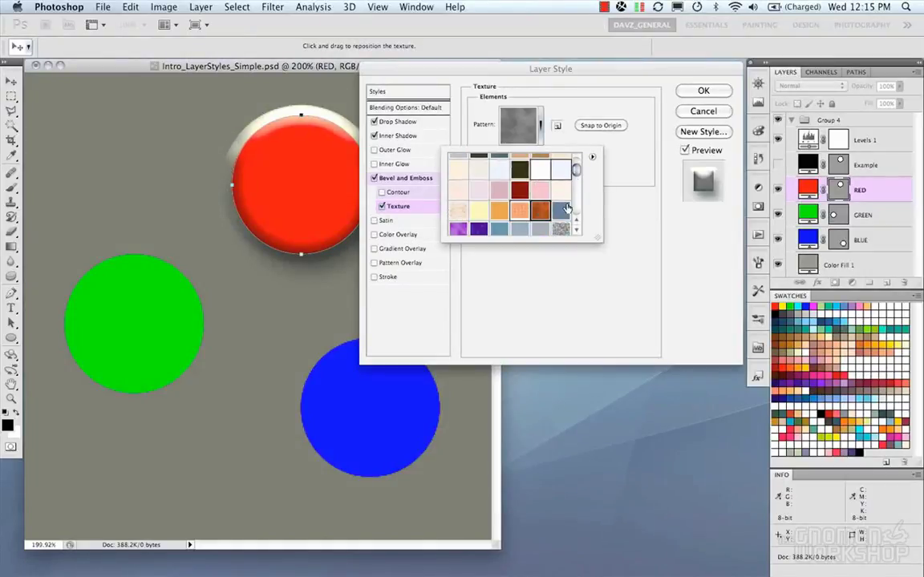
drag(578, 172, 576, 178)
click(560, 206)
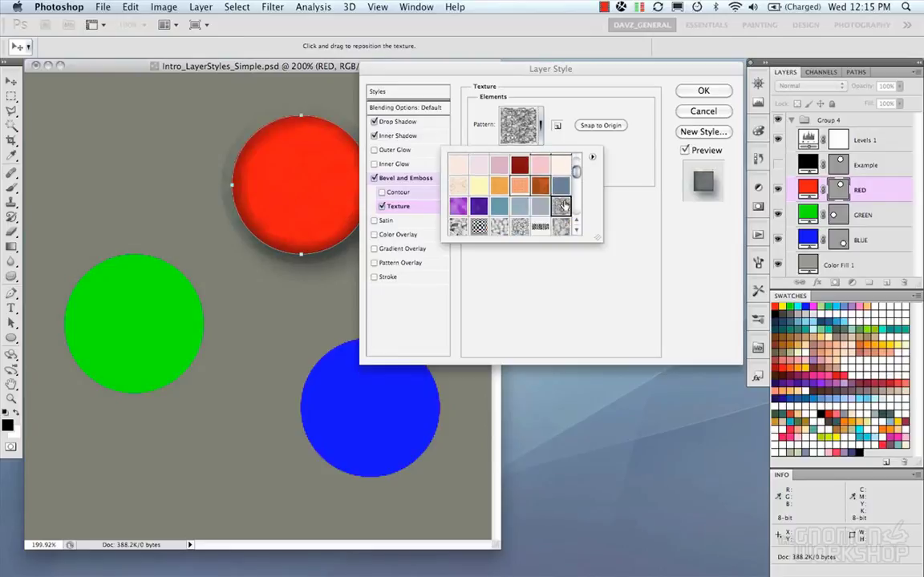
scroll(574, 183, down, 2)
click(560, 183)
click(528, 185)
click(540, 184)
click(561, 185)
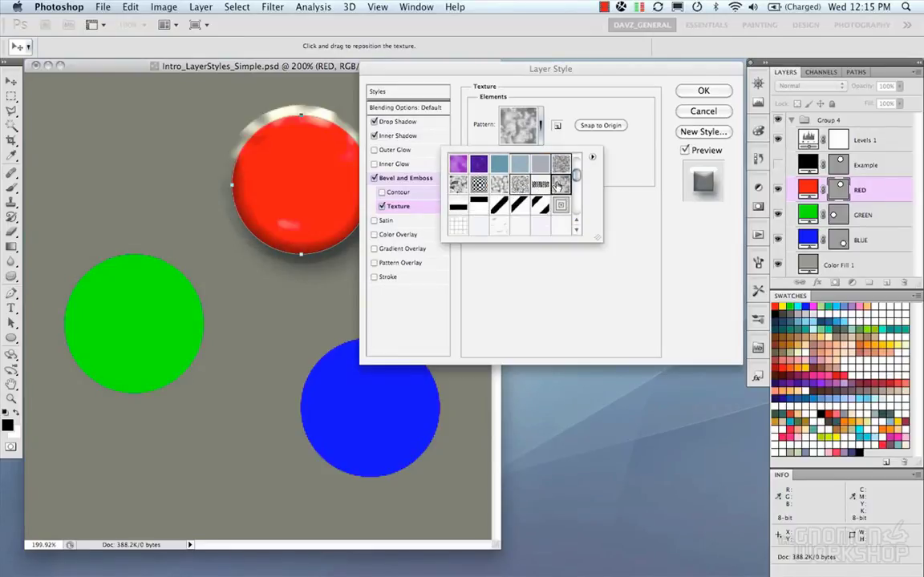
click(606, 153)
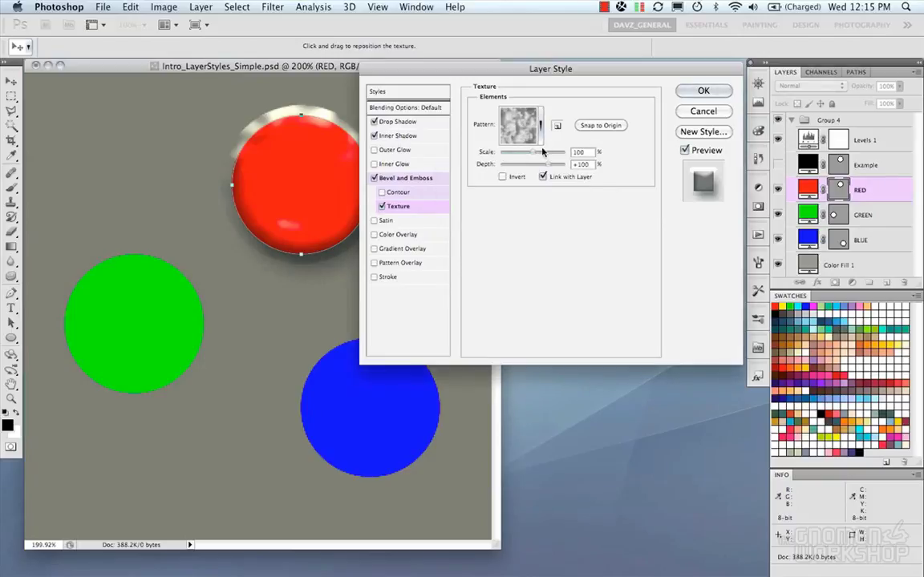
- Set the texture scale to 91% and depth to +46%, try Invert, and reposition the texture directly on the red circle
mouse_move(535, 155)
mouse_down()
mouse_move(528, 157)
mouse_move(540, 169)
mouse_up()
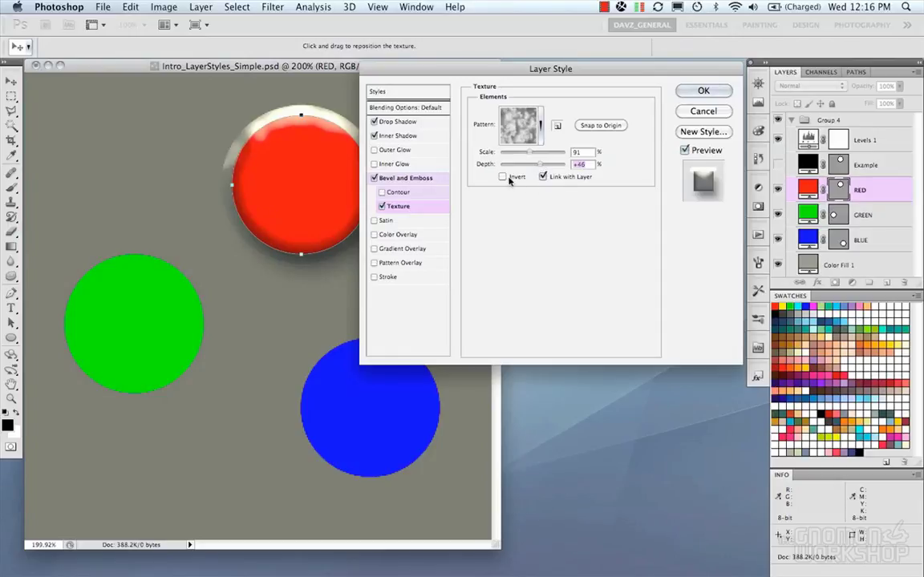
click(503, 177)
click(503, 177)
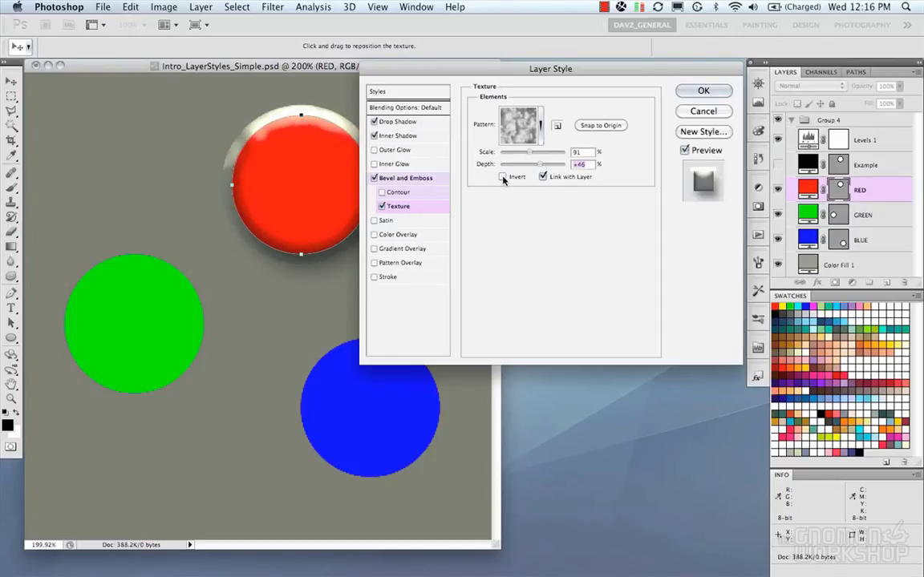
click(543, 178)
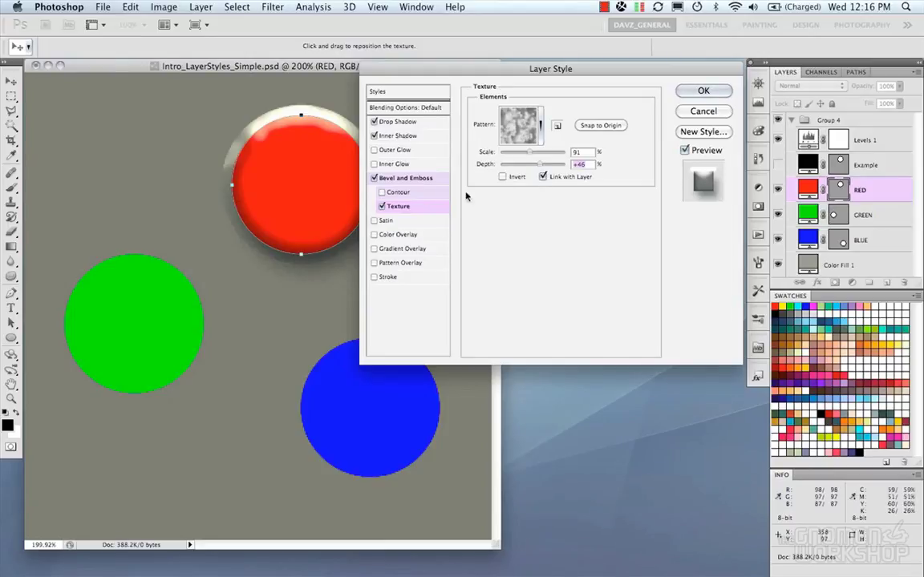
drag(277, 134, 270, 178)
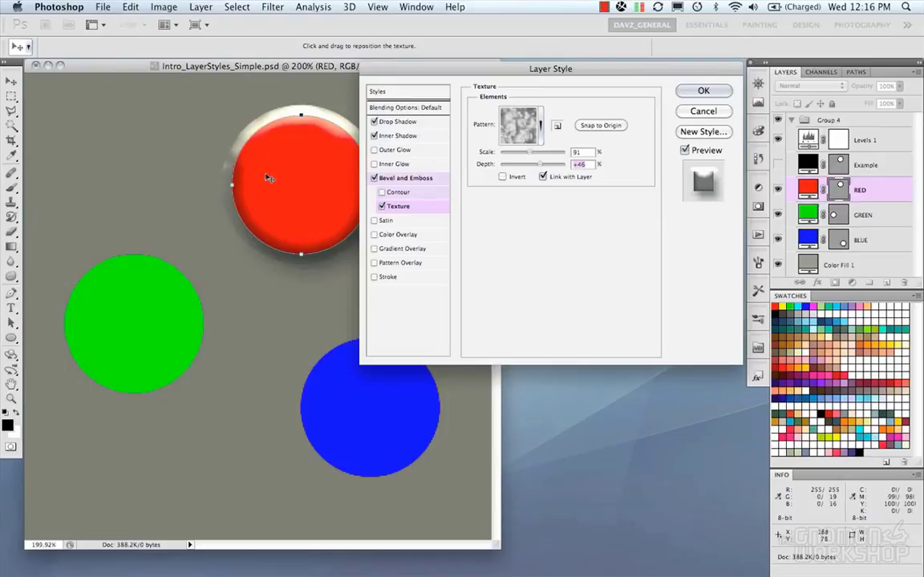
drag(450, 68, 472, 68)
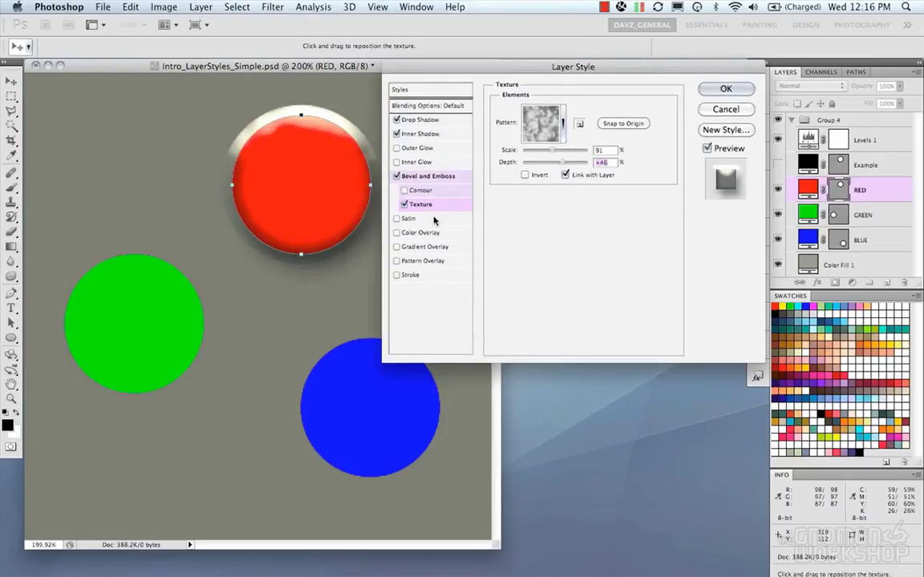
- Add a Satin effect to the red circle with a 53° angle, 16 px distance and 59 px size
click(434, 219)
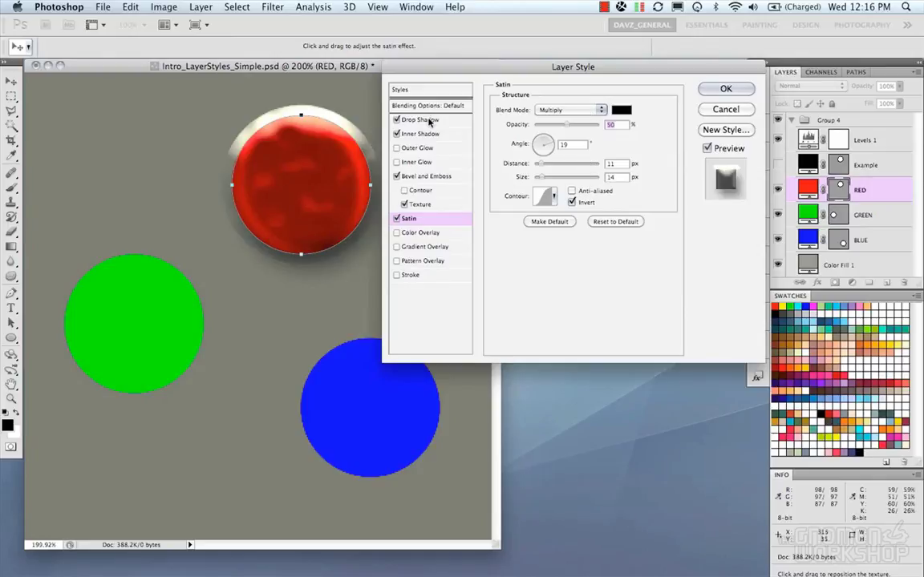
mouse_move(552, 149)
mouse_down()
mouse_move(540, 144)
mouse_move(551, 140)
mouse_up()
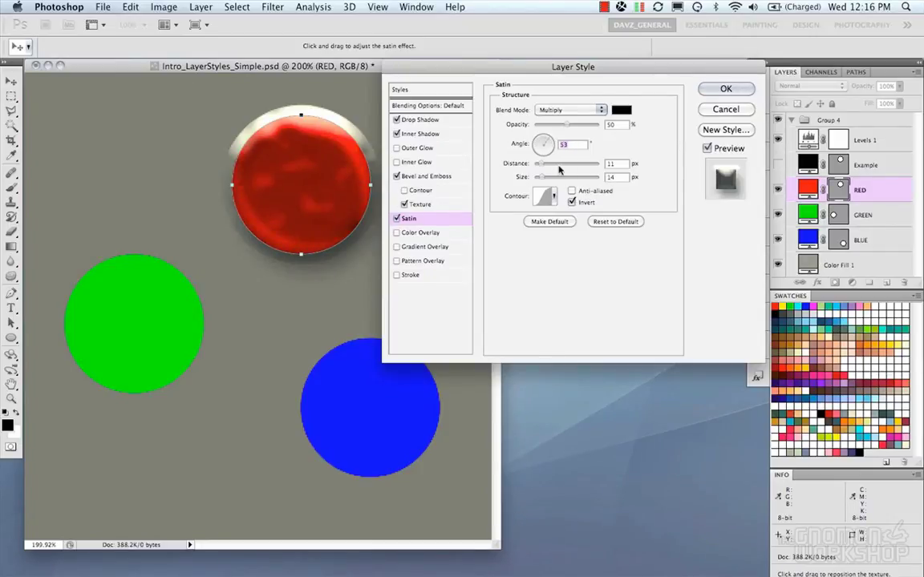
click(559, 165)
drag(559, 169, 563, 171)
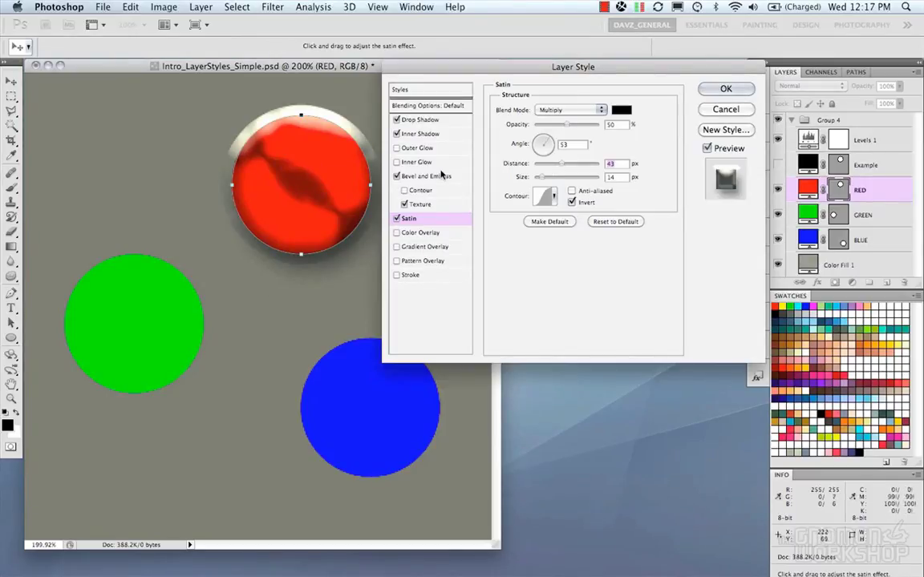
mouse_move(563, 167)
mouse_down()
mouse_move(572, 165)
mouse_move(545, 178)
mouse_up()
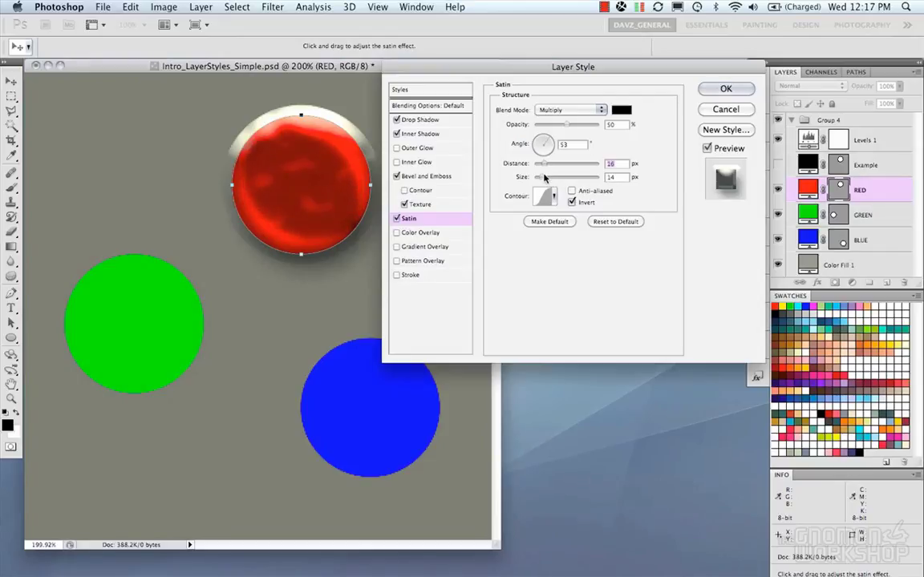
drag(552, 180, 558, 178)
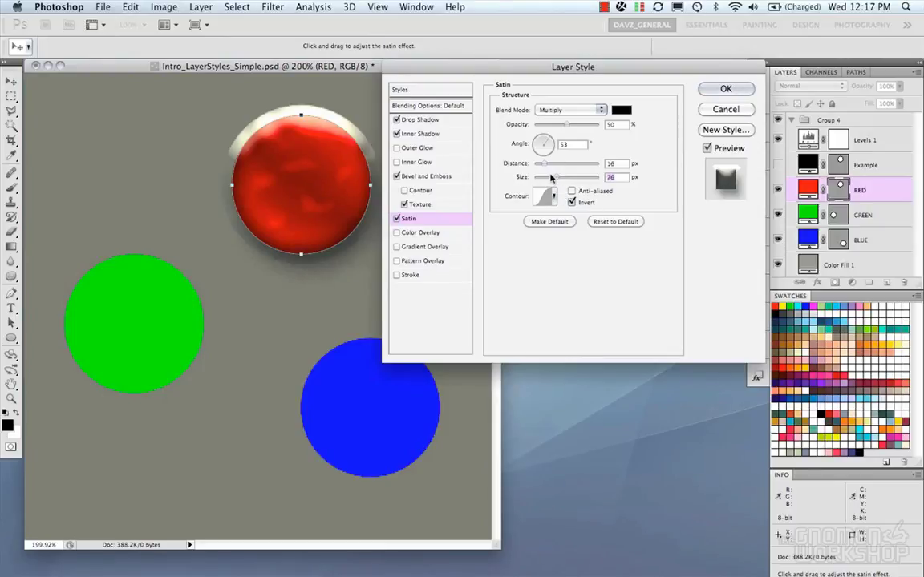
drag(553, 181, 555, 179)
- Compare the red circle with and without its texture and satin effects
click(420, 206)
click(420, 207)
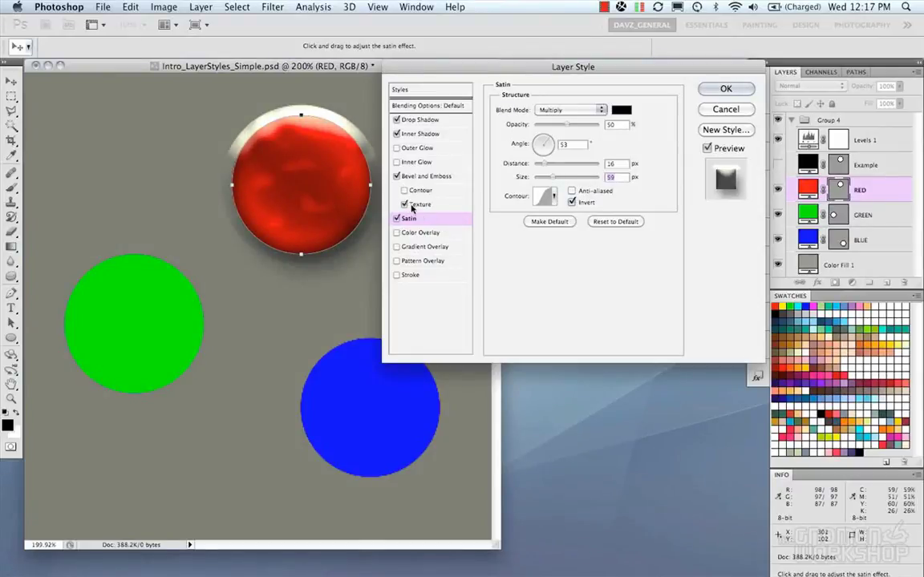
click(397, 219)
click(397, 219)
- Enlarge the emboss texture by setting its scale to 483%
click(420, 205)
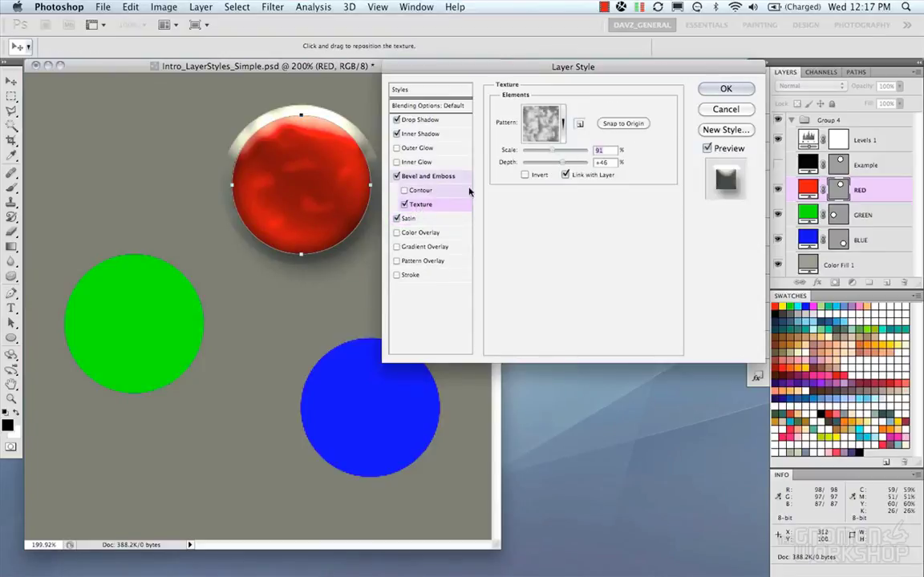
click(564, 122)
click(564, 123)
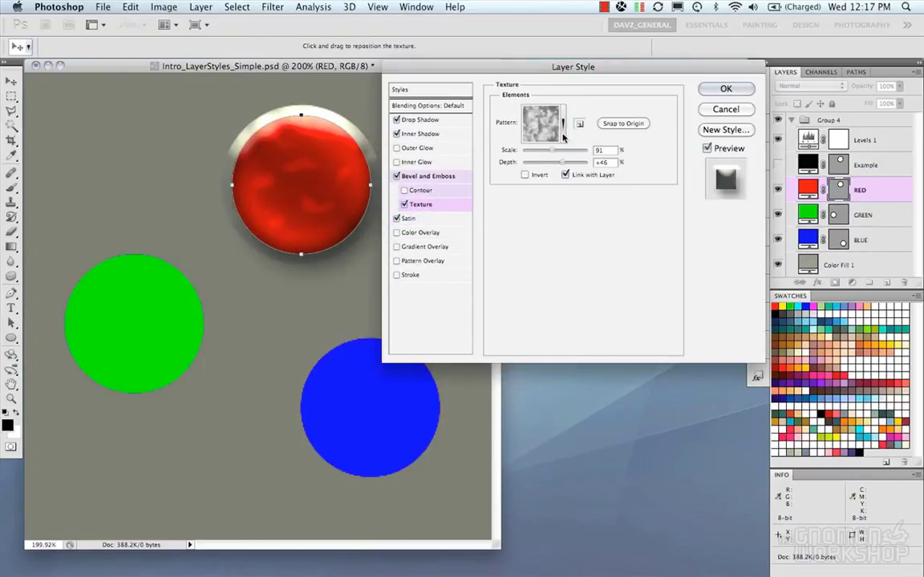
drag(552, 151, 569, 156)
double_click(600, 151)
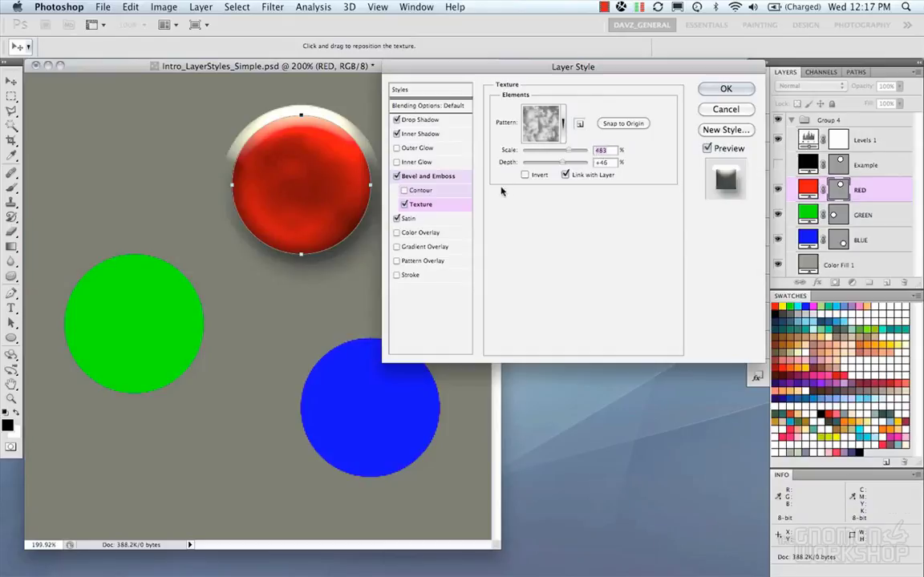
- Try a Color Overlay on the red circle with cyan and blue overlay colors, then discard the color and disable the effect
click(411, 219)
click(420, 232)
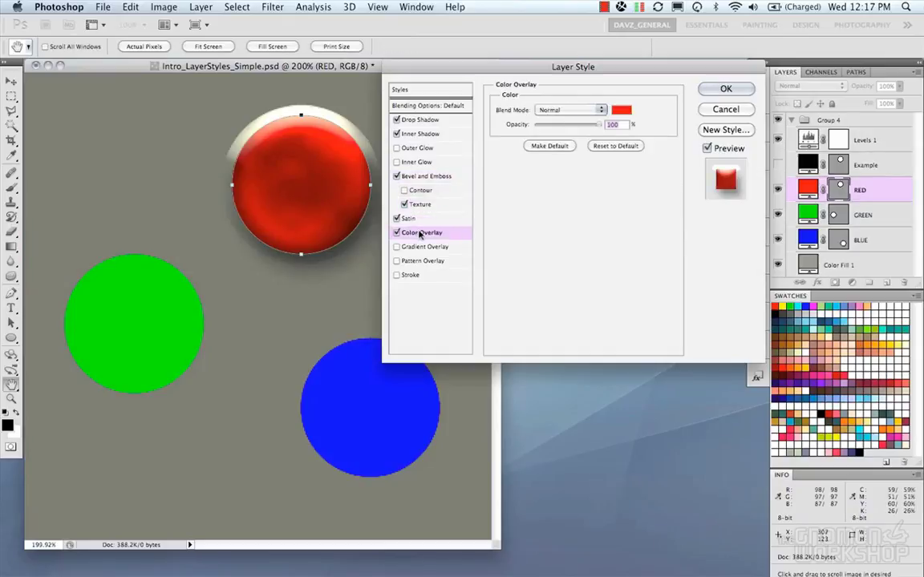
click(396, 232)
click(396, 232)
click(622, 110)
click(463, 217)
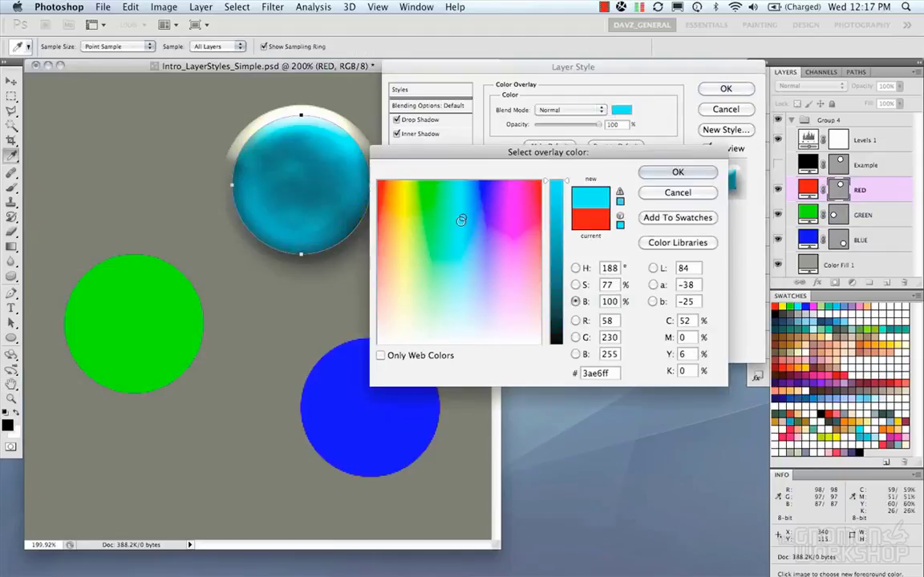
drag(490, 243, 461, 230)
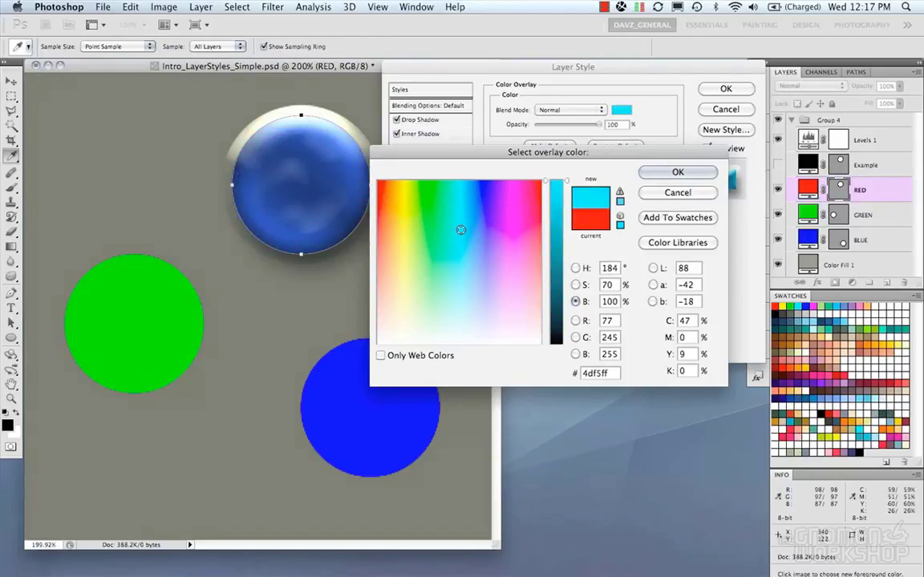
click(678, 193)
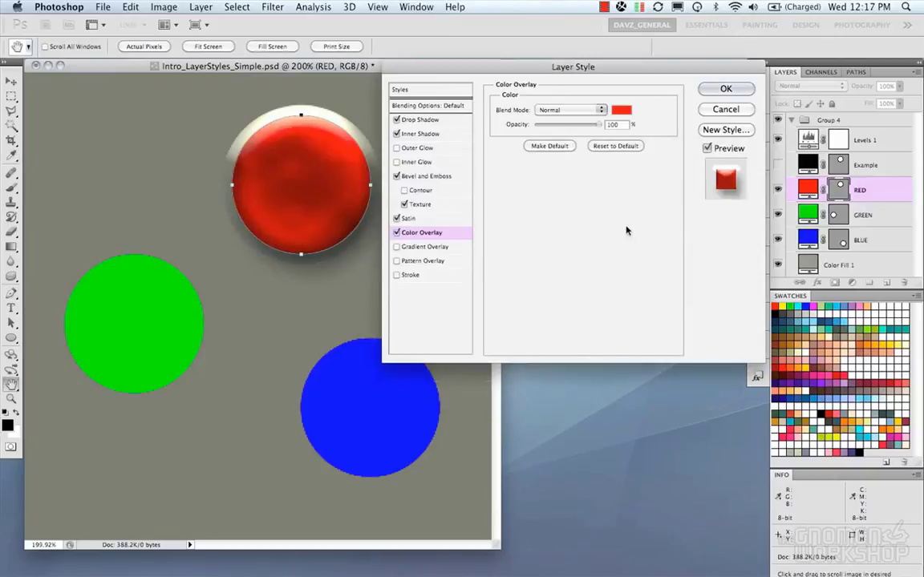
click(397, 233)
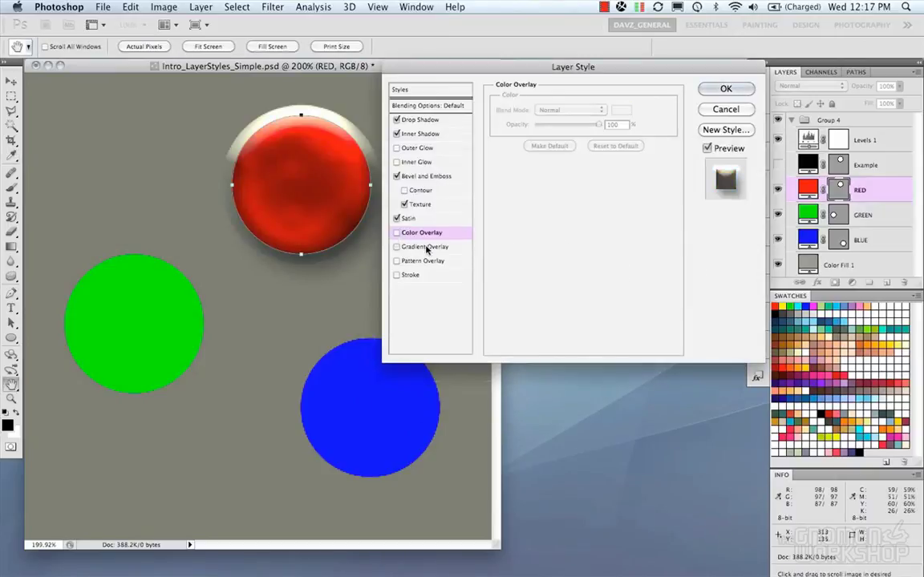
- Try a black-to-white linear Gradient Overlay on the red circle, view the gradient presets, and disable the effect
click(396, 246)
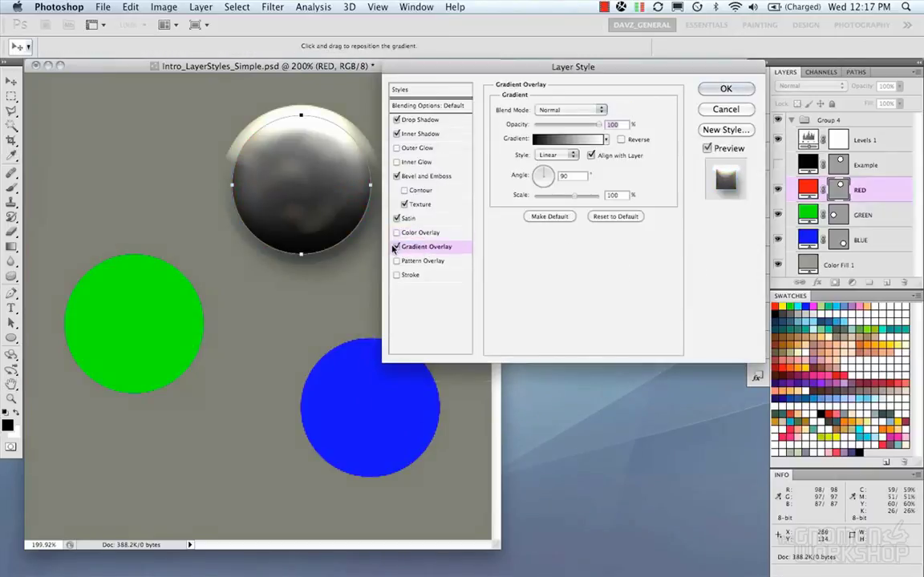
click(590, 138)
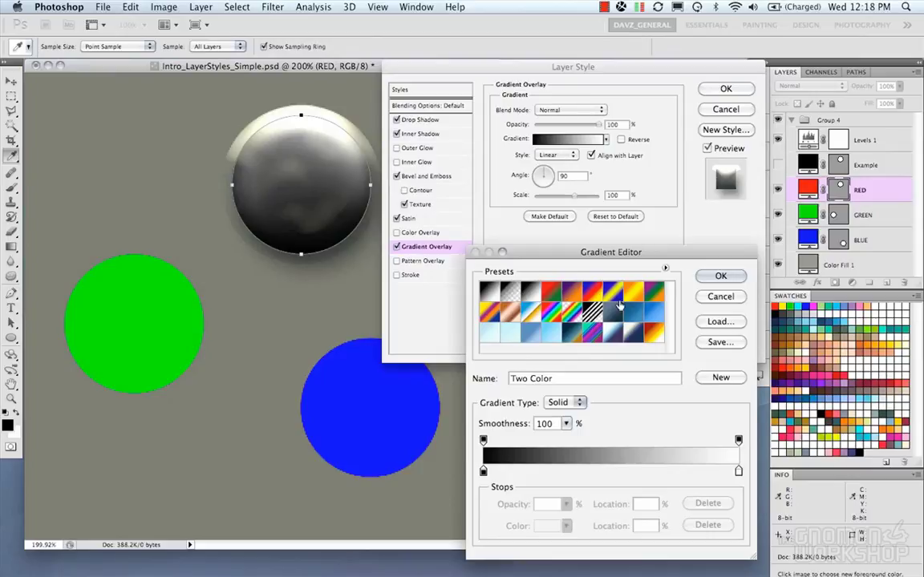
key(Escape)
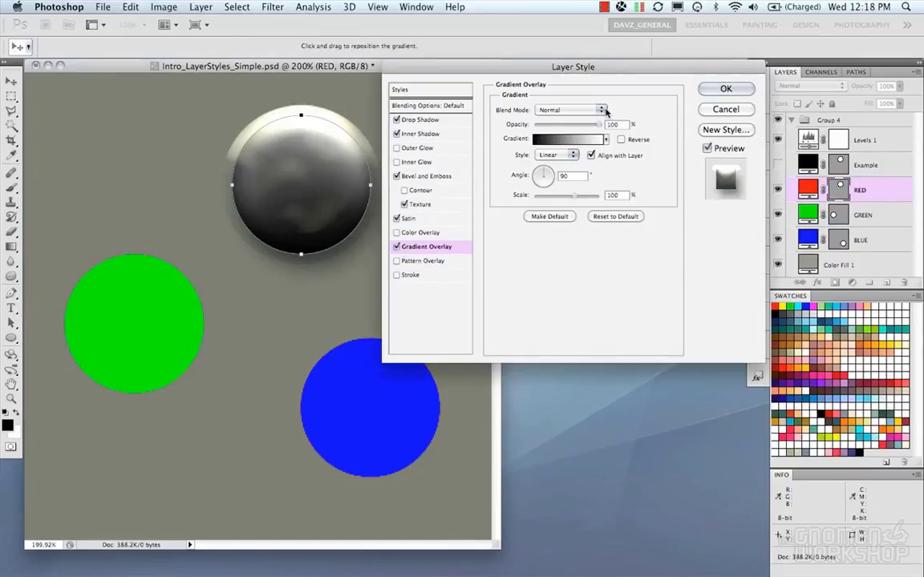
click(396, 247)
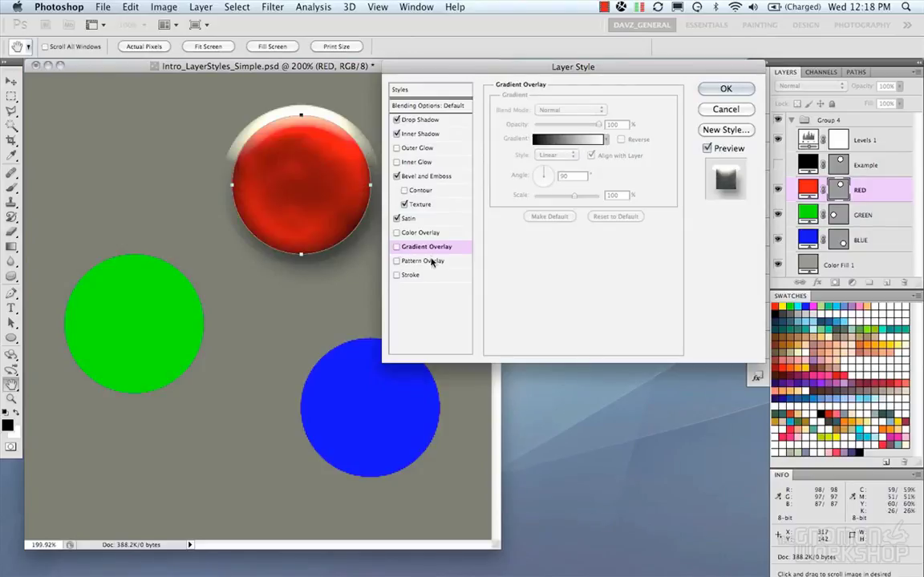
- Try a Pattern Overlay on the red circle using a gray wrinkled pattern at 76% opacity
click(461, 261)
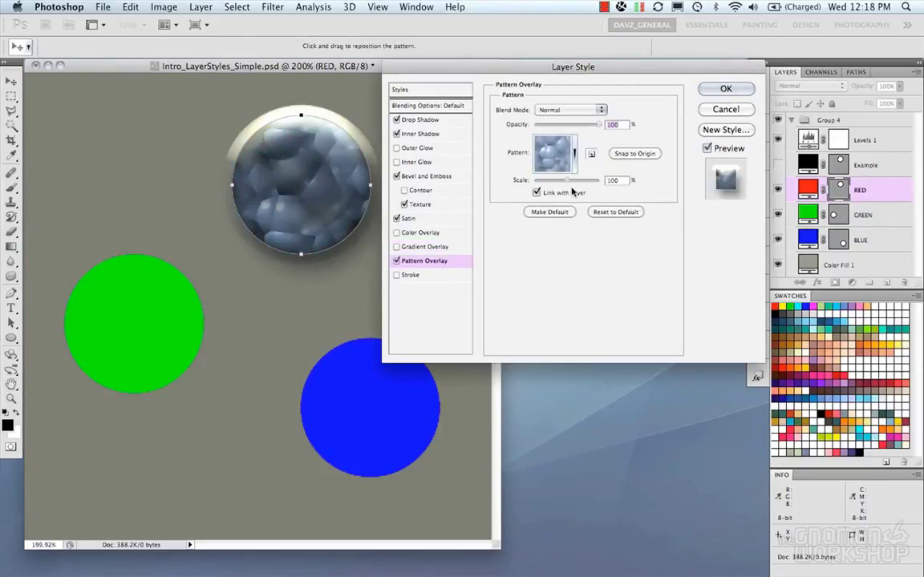
click(574, 154)
click(594, 191)
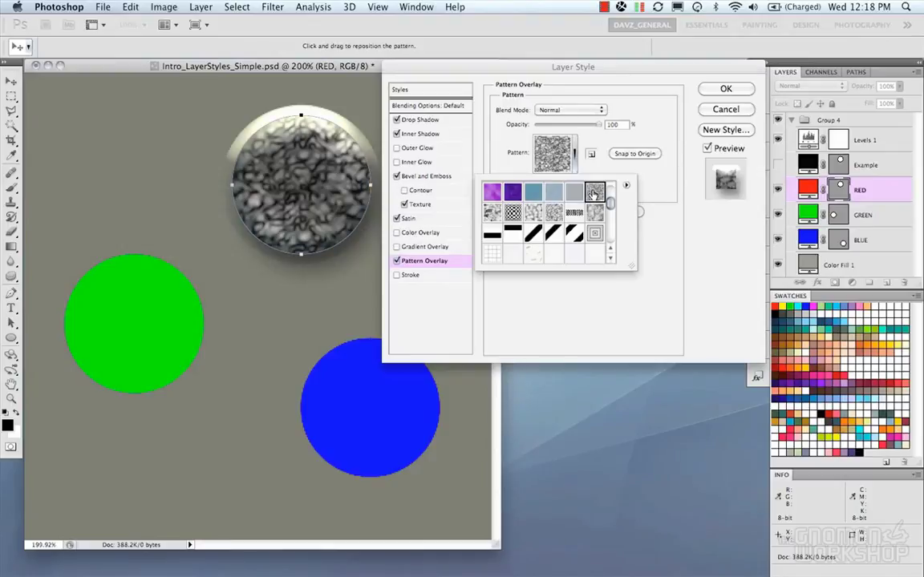
click(612, 161)
drag(598, 125, 581, 128)
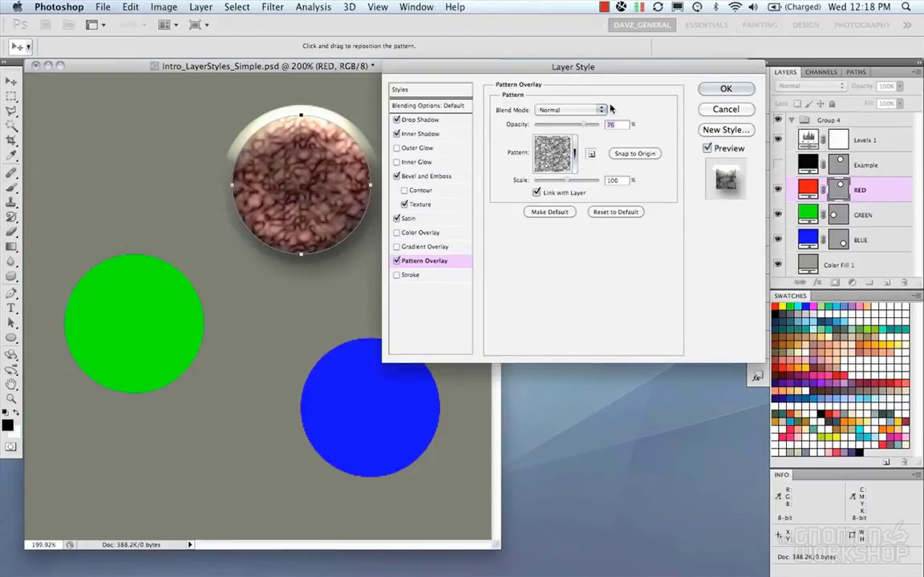
- Try the pattern overlay in Overlay and Hard Light modes with 12% opacity and 251% scale, then disable it
click(562, 110)
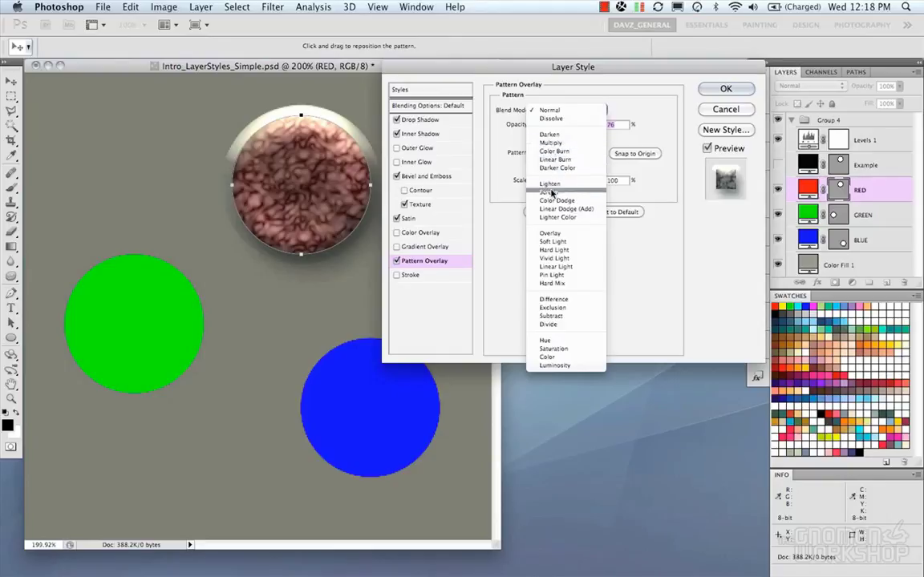
key(Escape)
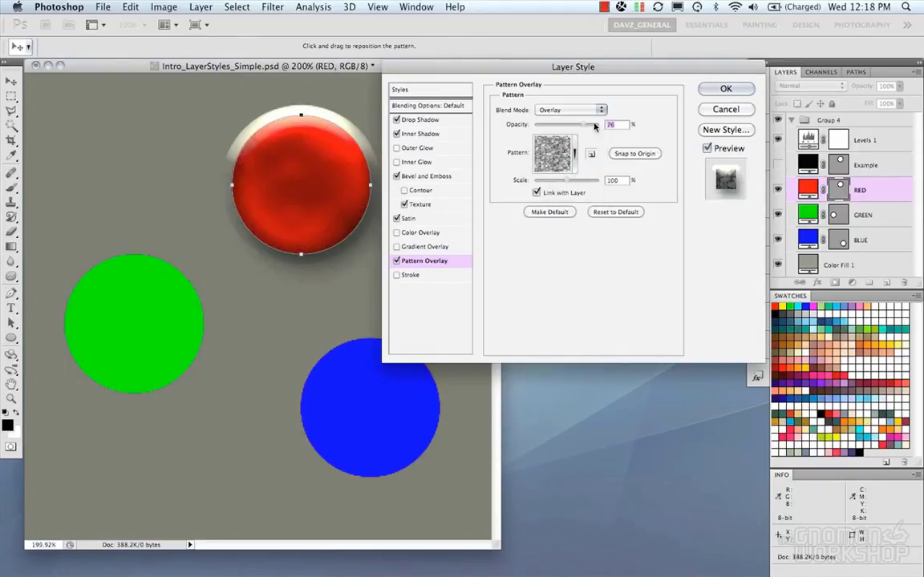
click(539, 112)
click(578, 127)
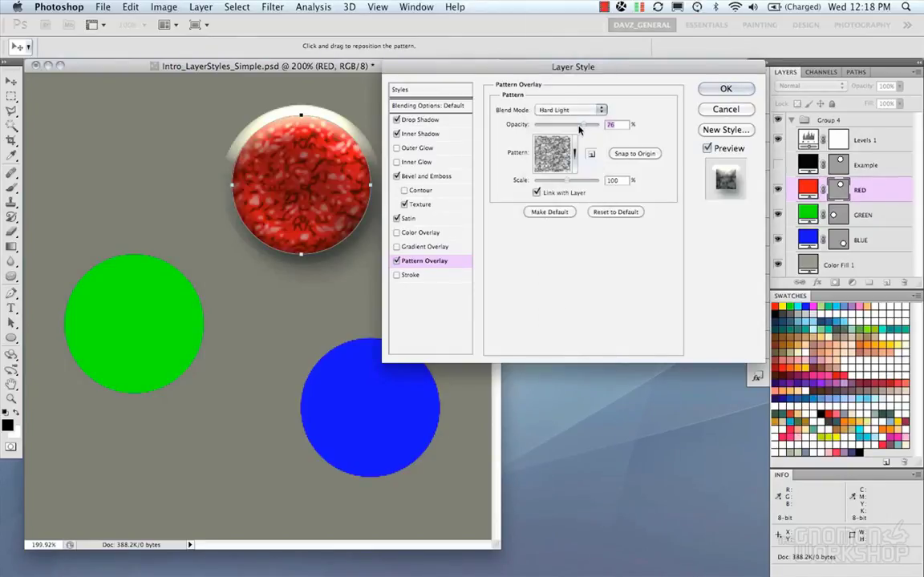
drag(582, 125, 544, 129)
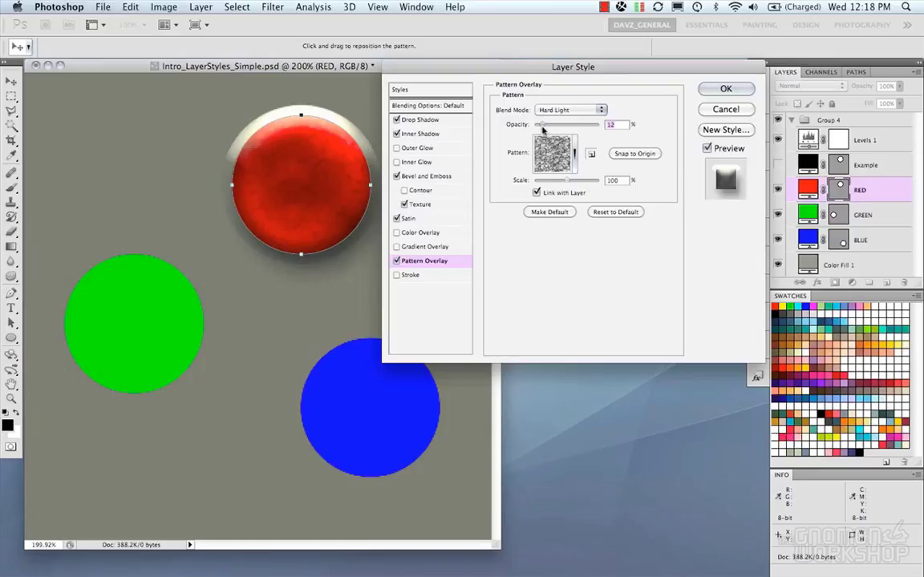
drag(566, 184, 570, 183)
click(397, 262)
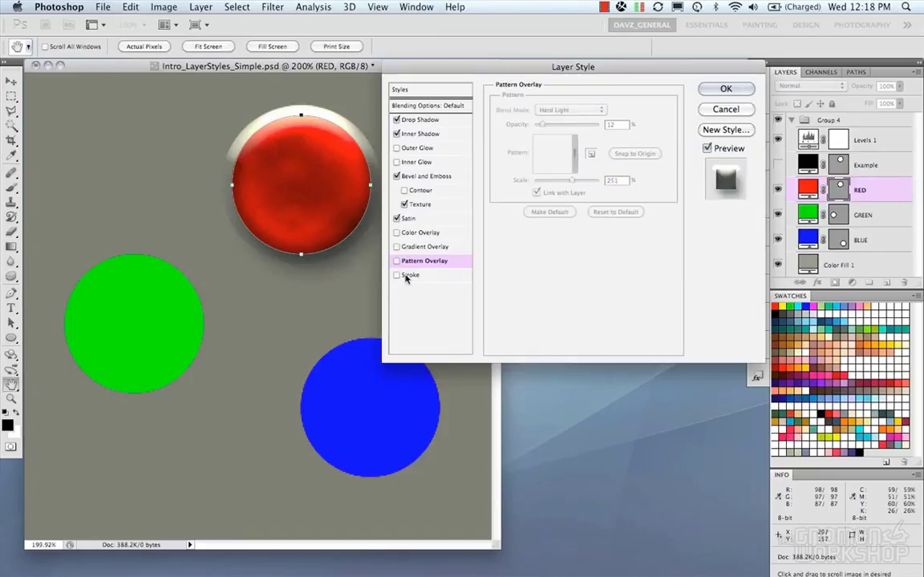
- Add a 4 px black stroke to the red circle, positioned Inside, with the Multiply blend mode
click(406, 277)
mouse_move(536, 111)
mouse_down()
mouse_move(546, 111)
mouse_move(537, 116)
mouse_up()
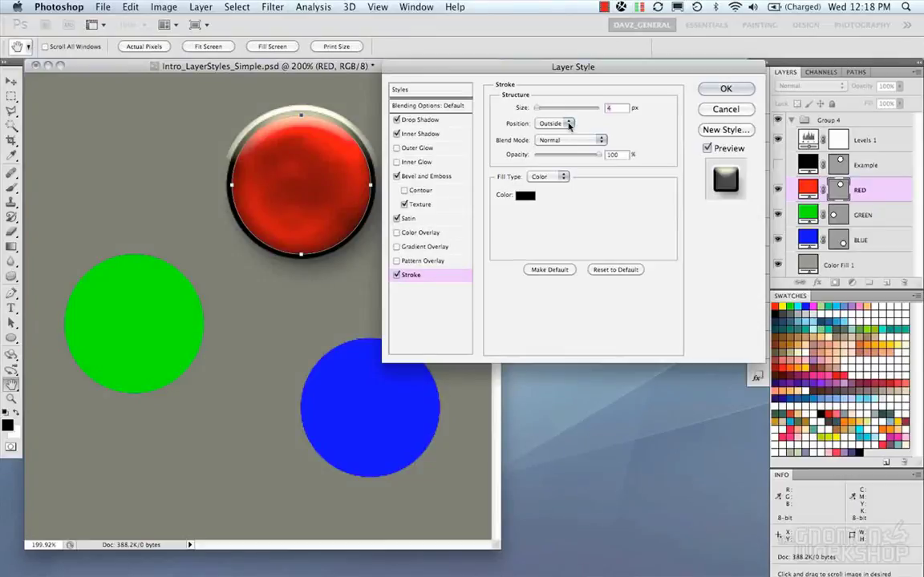
click(568, 125)
click(566, 133)
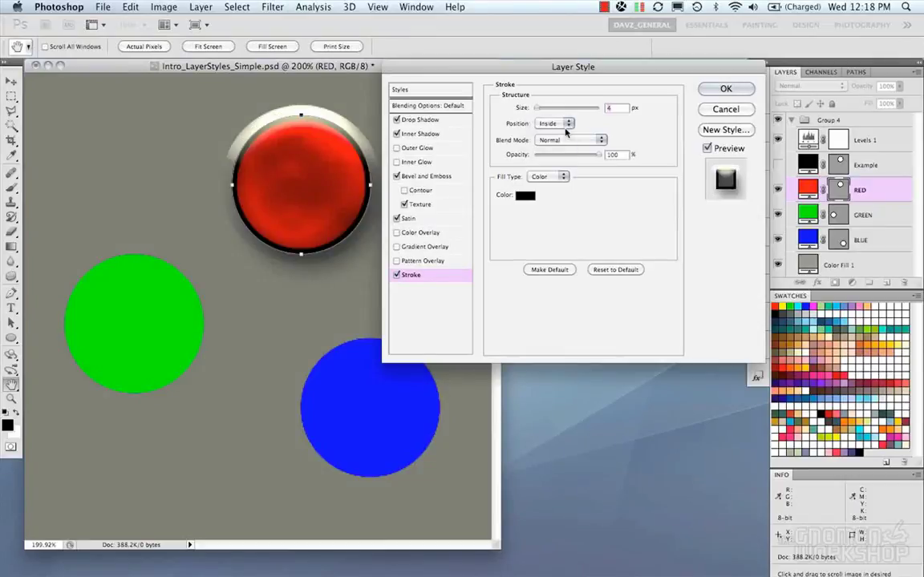
click(567, 124)
click(566, 134)
click(567, 124)
click(561, 120)
click(600, 140)
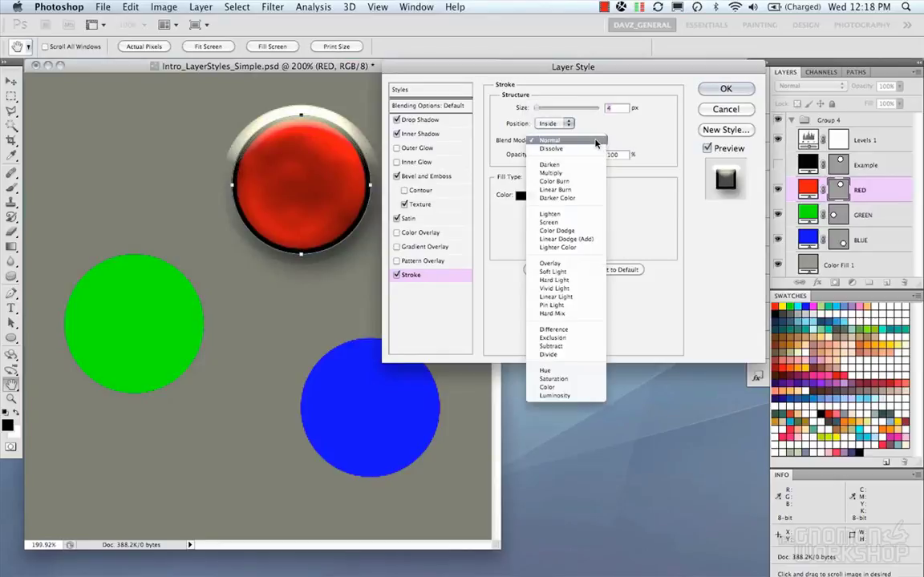
click(573, 174)
- Try the Gradient and Pattern fill types for the red circle's stroke
click(544, 178)
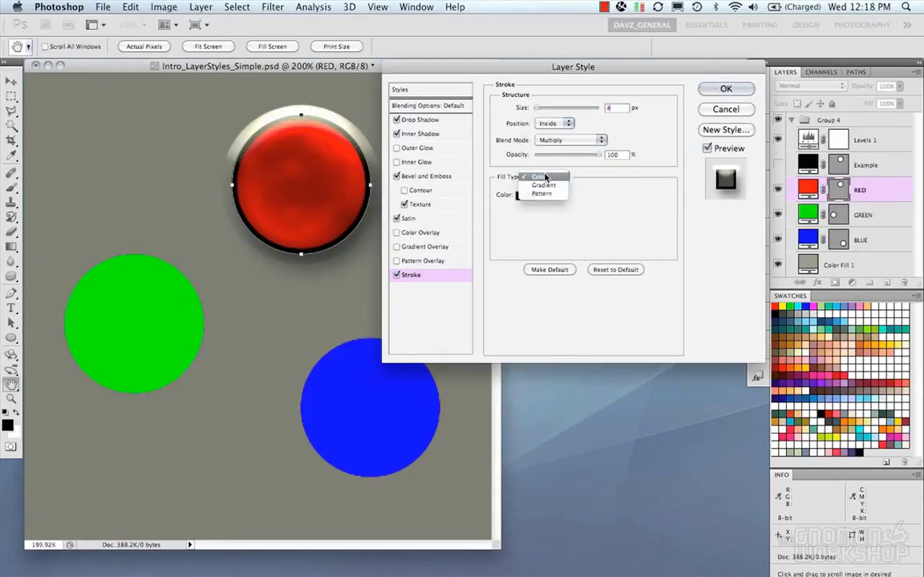
click(548, 185)
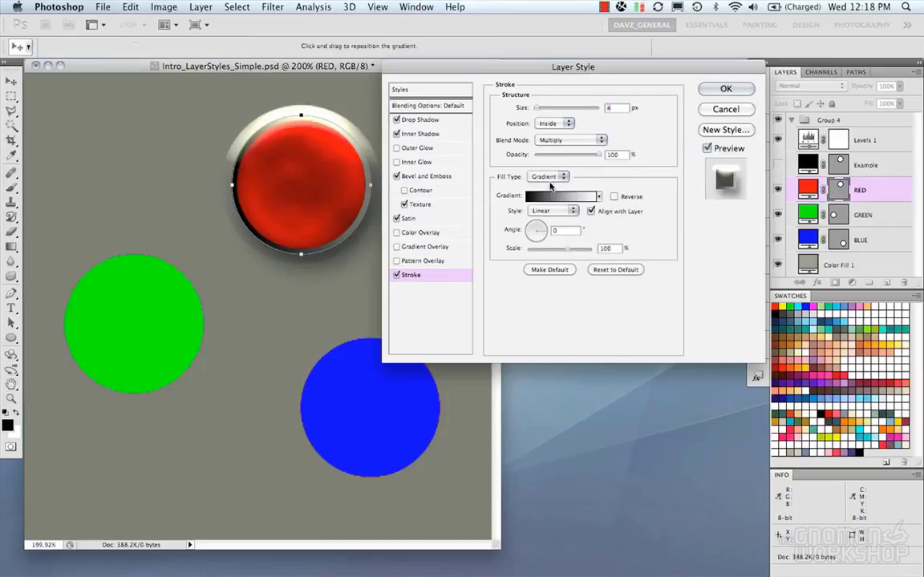
click(549, 178)
click(559, 185)
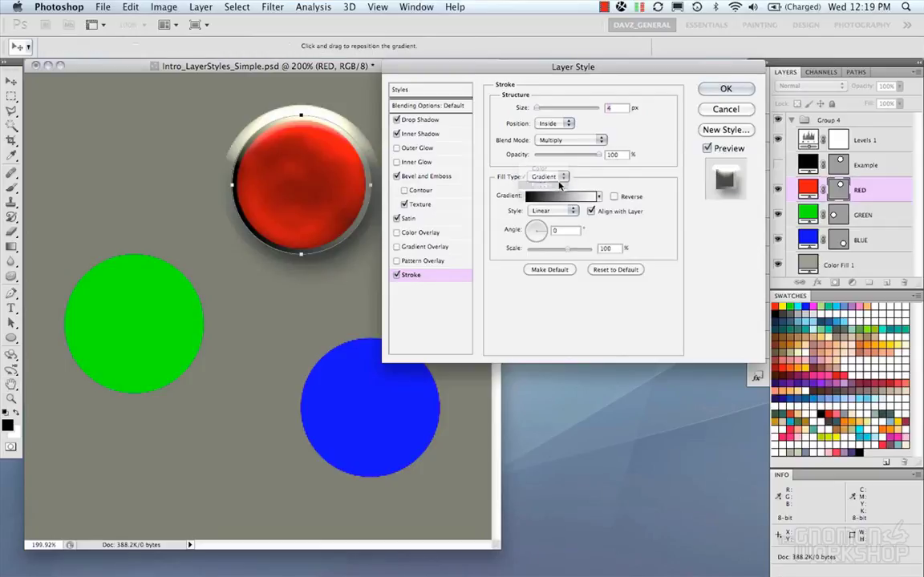
- Set the stroke's fill type to Color and choose a muted blue-violet as its color
click(544, 177)
click(544, 176)
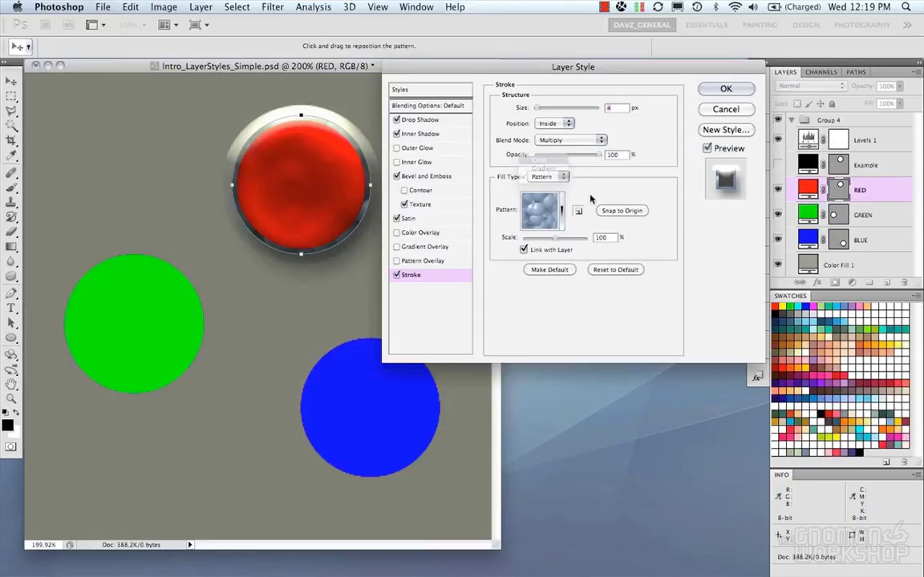
click(527, 198)
click(522, 275)
mouse_move(522, 275)
mouse_down()
mouse_move(483, 256)
mouse_move(487, 263)
mouse_up()
click(674, 173)
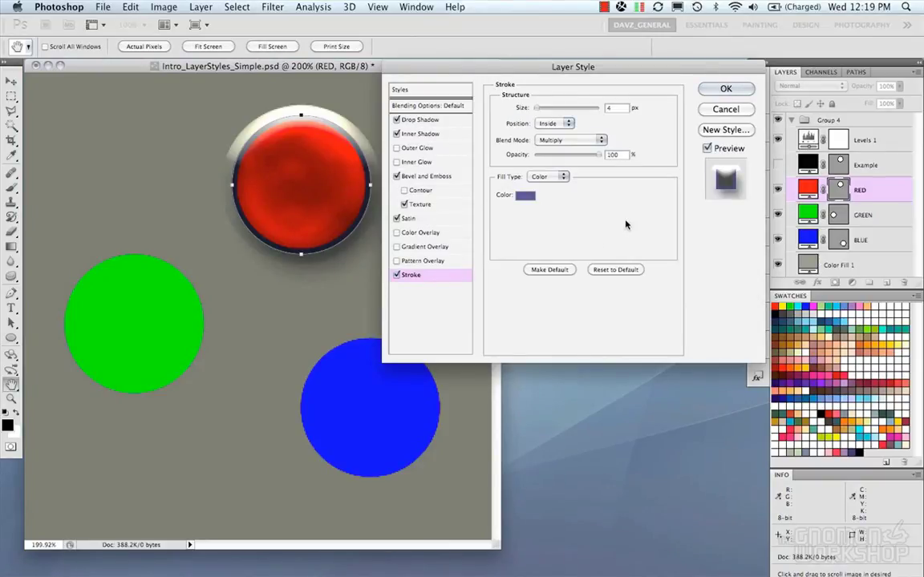
- Save the effects as a new style named DAVZ_New, including layer effects and blending options, and apply the layer style
click(722, 130)
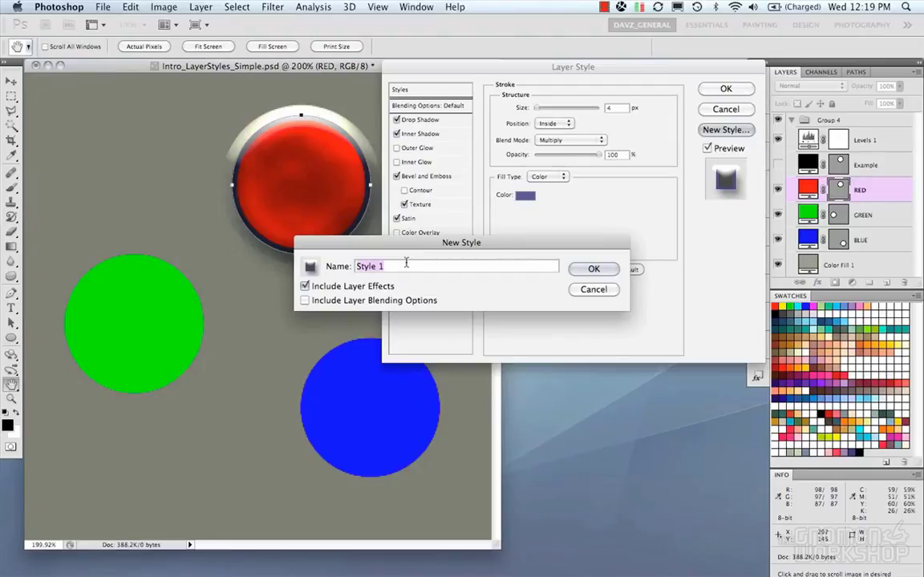
text(DAVZ_New)
click(405, 302)
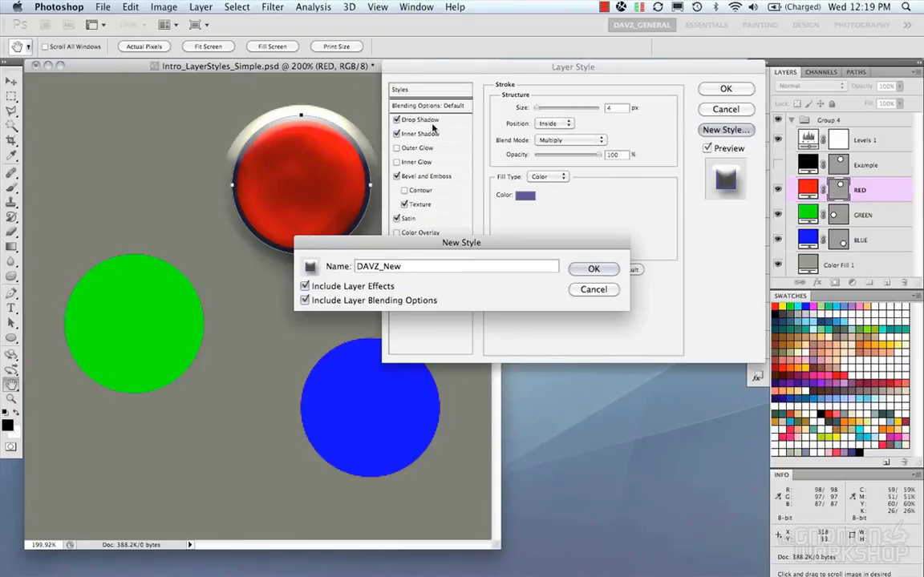
click(593, 269)
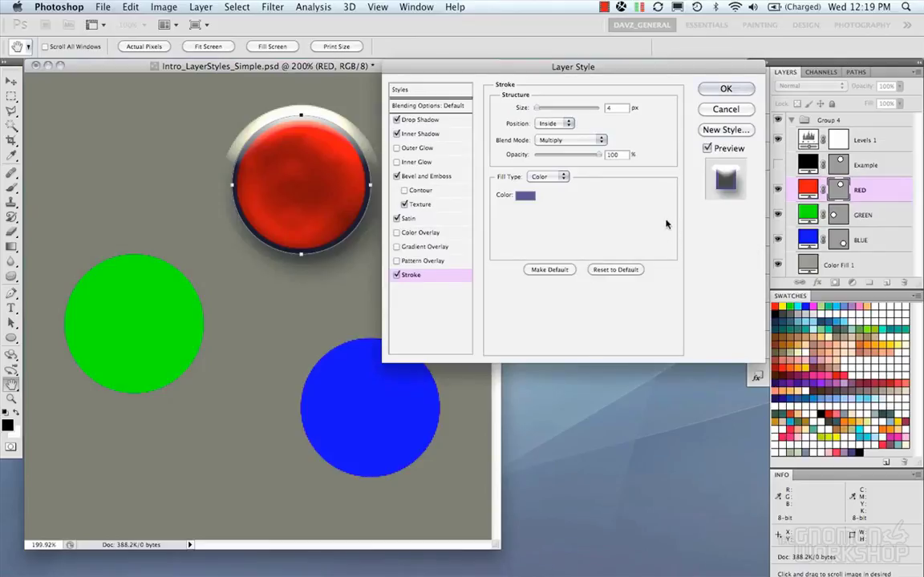
click(723, 92)
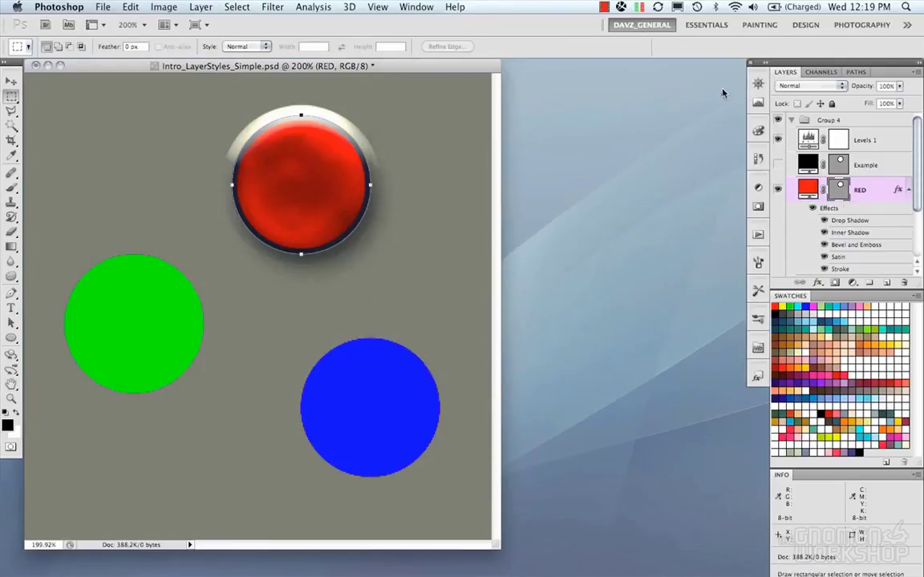
- Show the saved styles, review the available style libraries, and preview the New Style options without creating another style
click(375, 6)
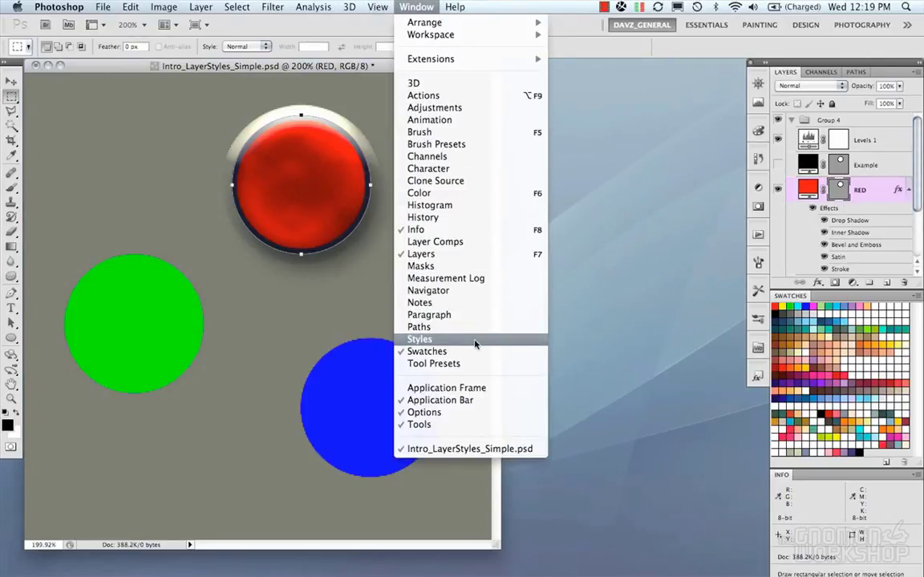
click(473, 341)
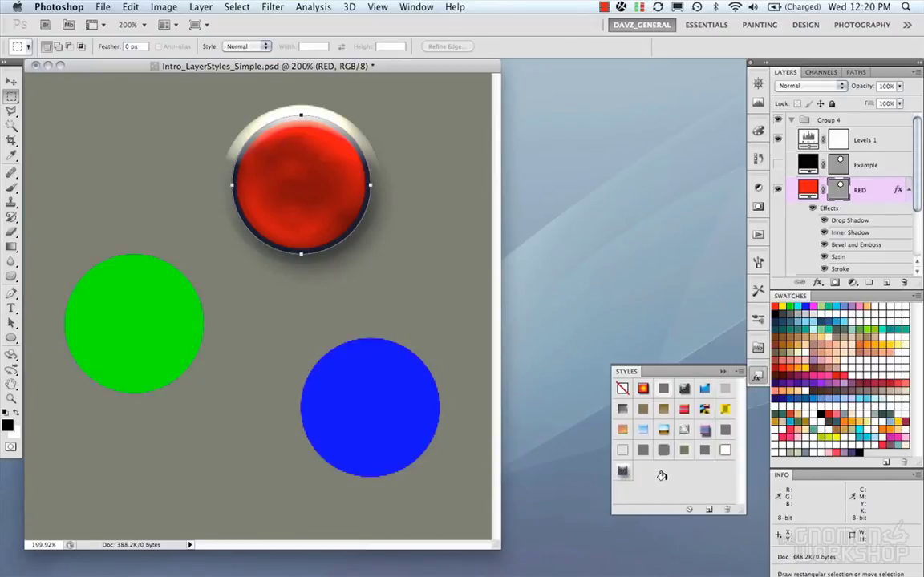
click(738, 372)
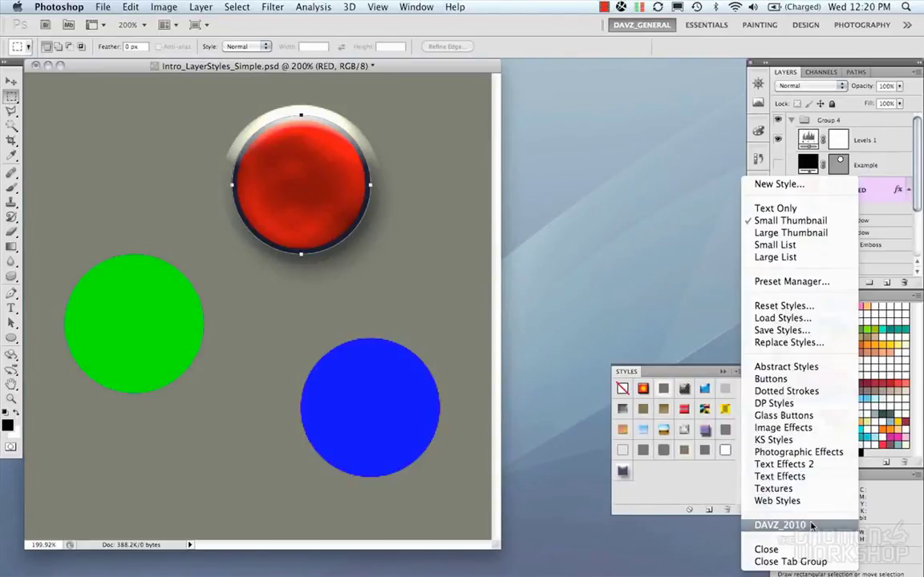
click(677, 470)
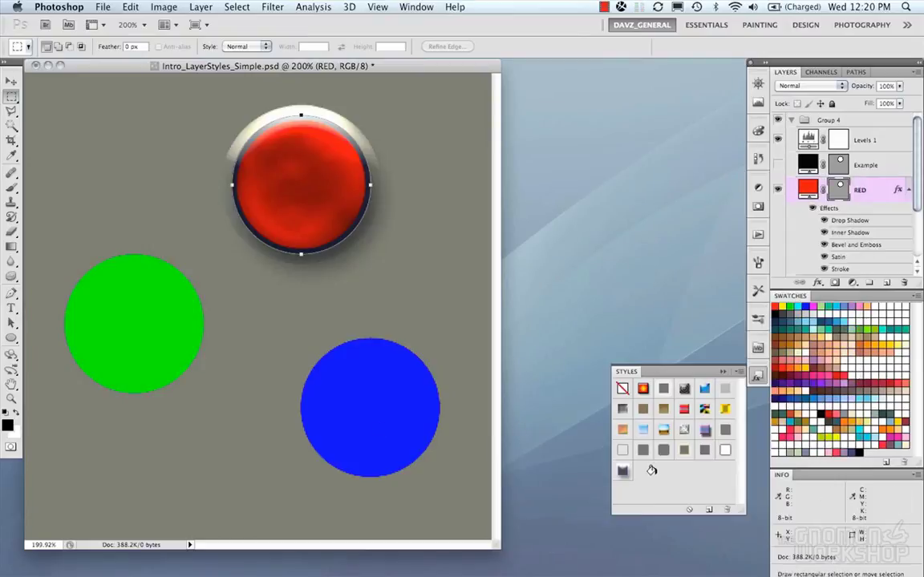
click(652, 470)
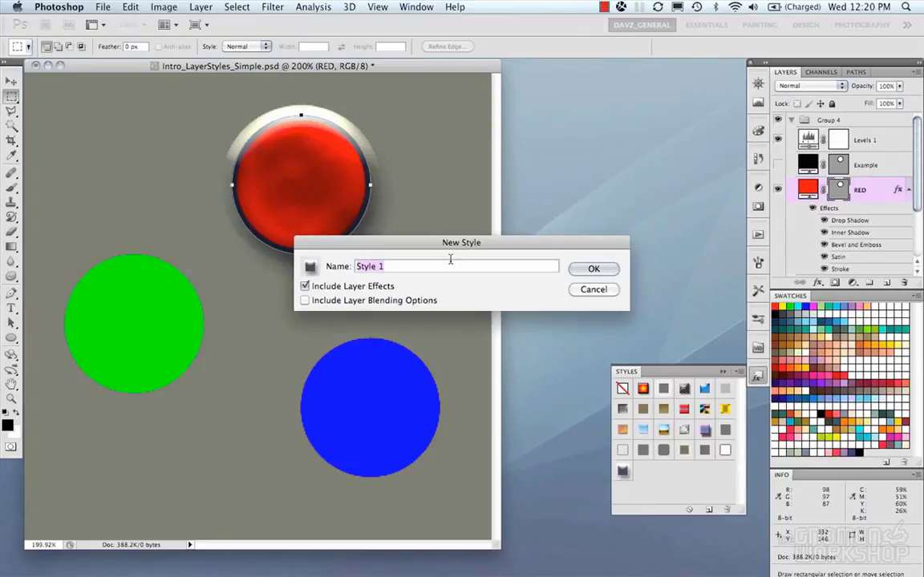
click(592, 290)
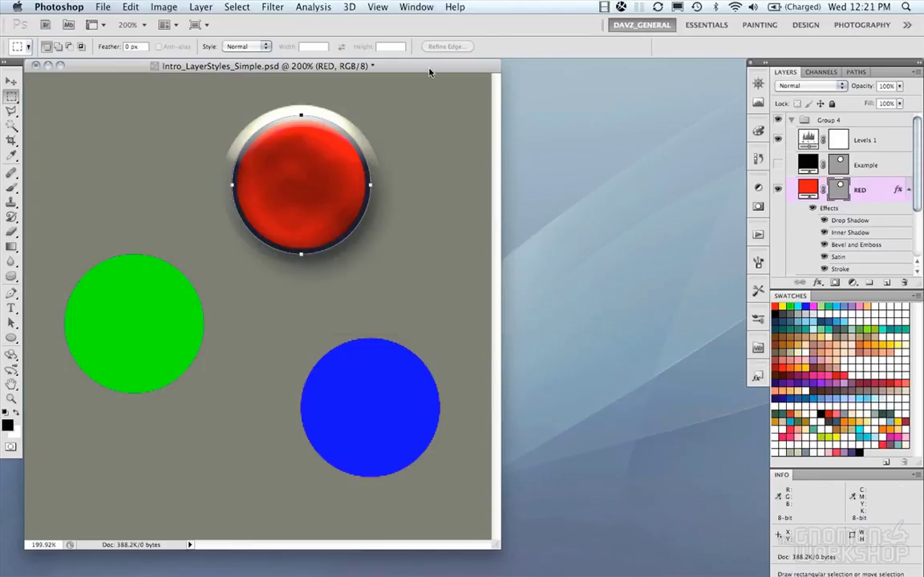
- Revert the document to its saved version and save the RED layer's effects and blending options as a style named DAVZ_Button
click(104, 7)
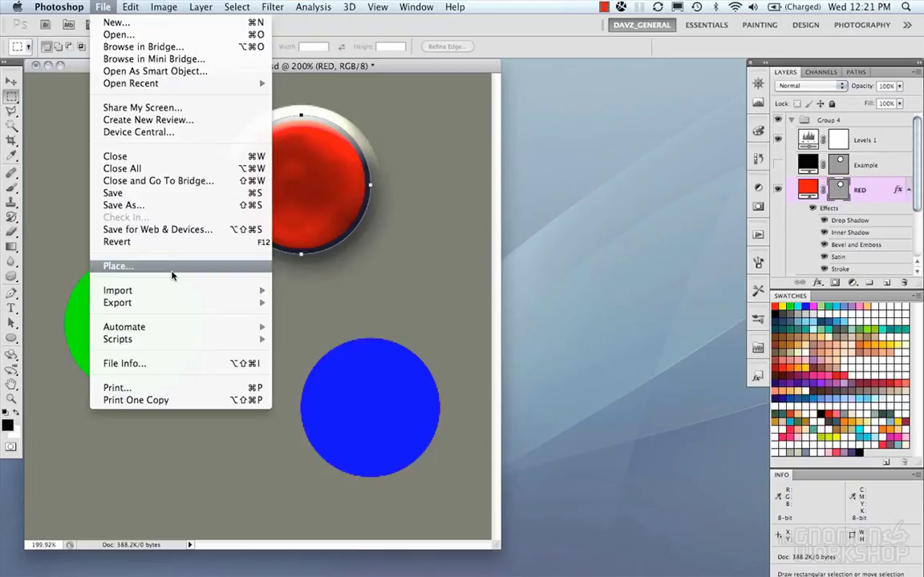
click(225, 243)
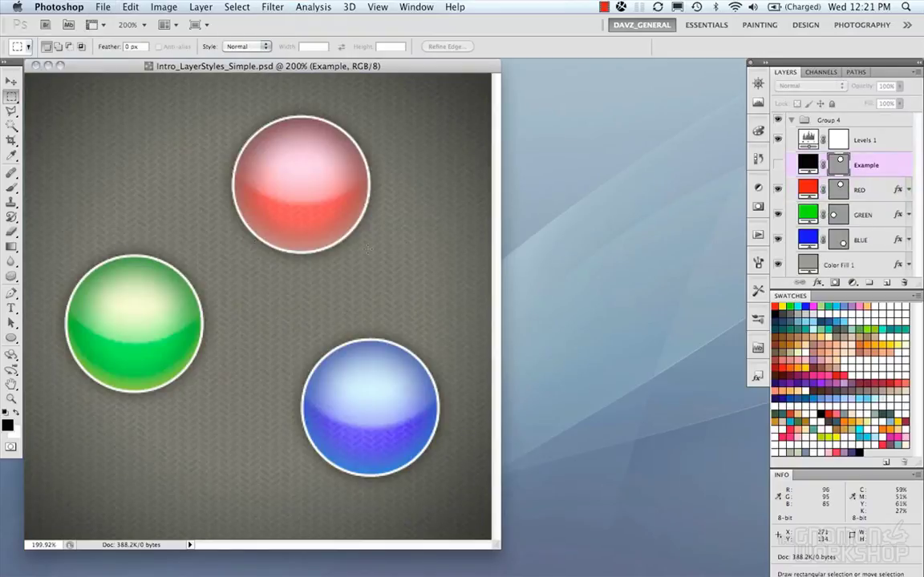
click(900, 190)
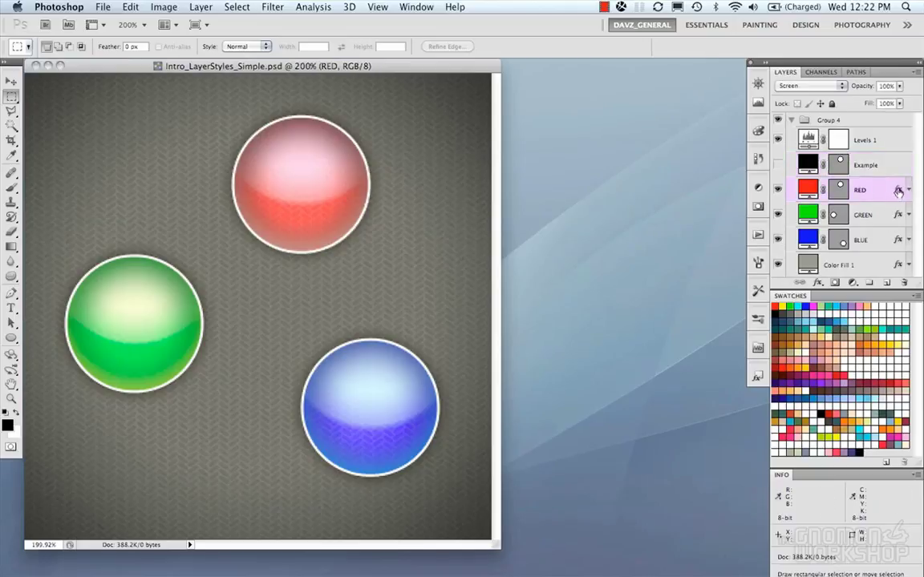
click(758, 377)
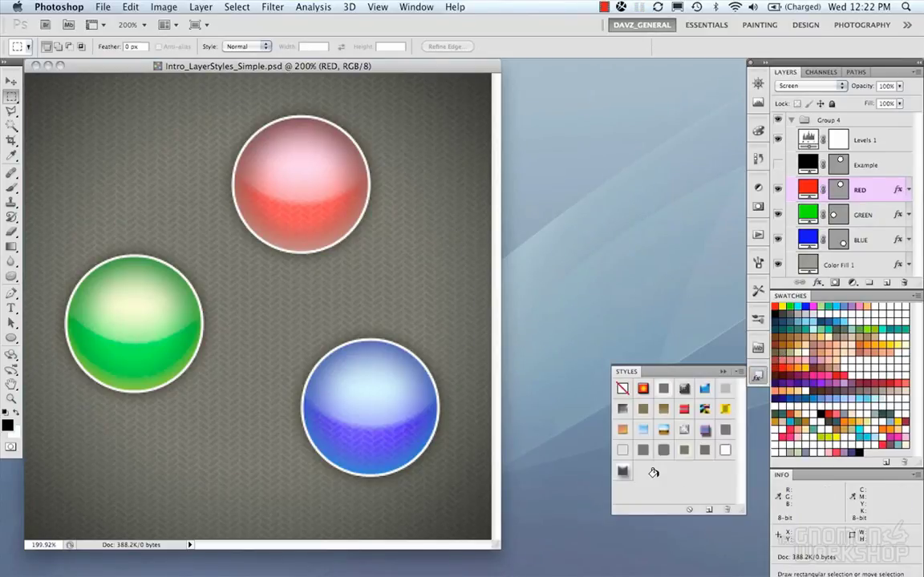
click(655, 476)
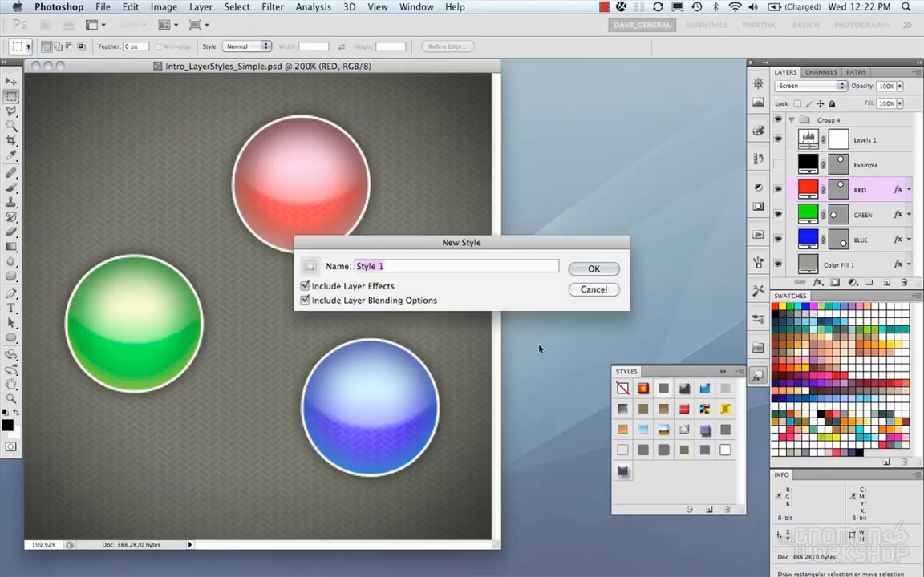
text(DAVZ_Button)
click(578, 272)
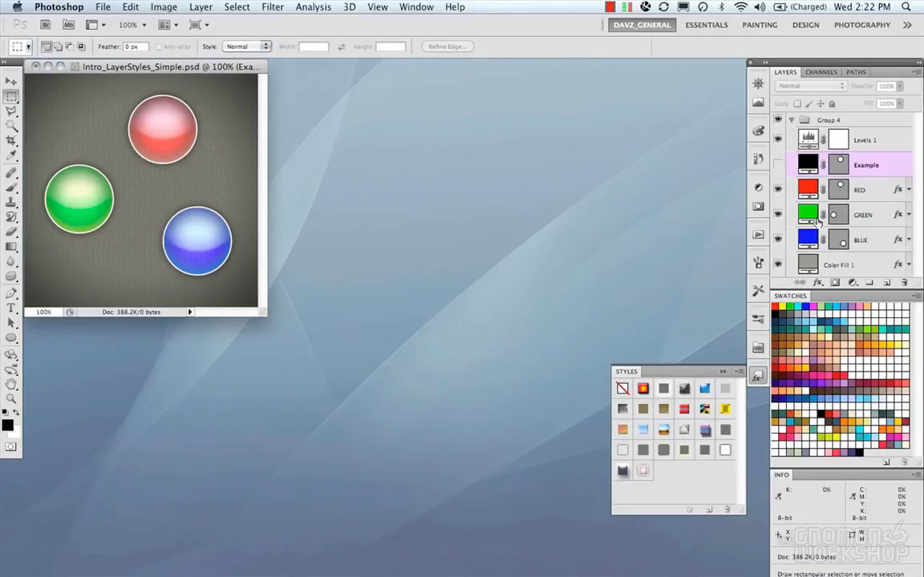
- Apply the saved DAVZ_New style to the RED layer and view the document at 200%
click(860, 188)
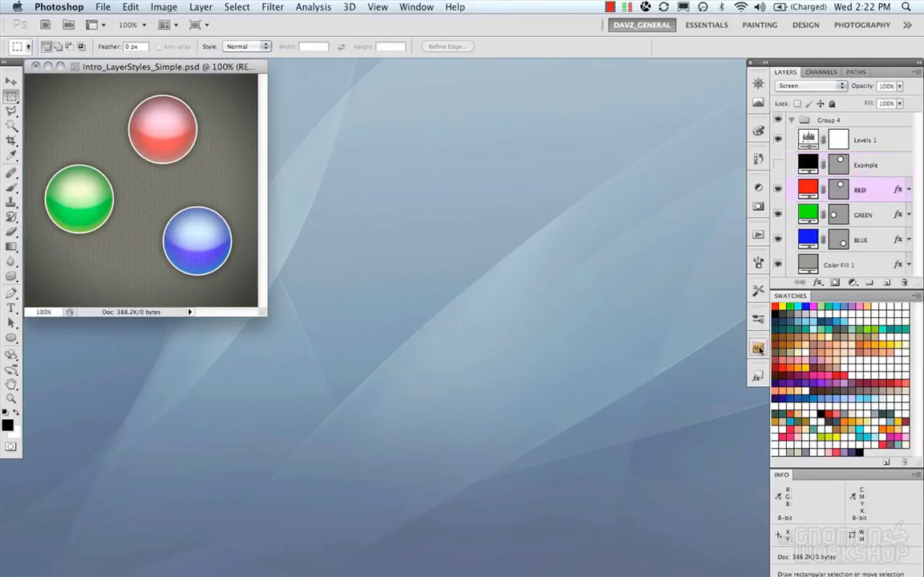
click(757, 377)
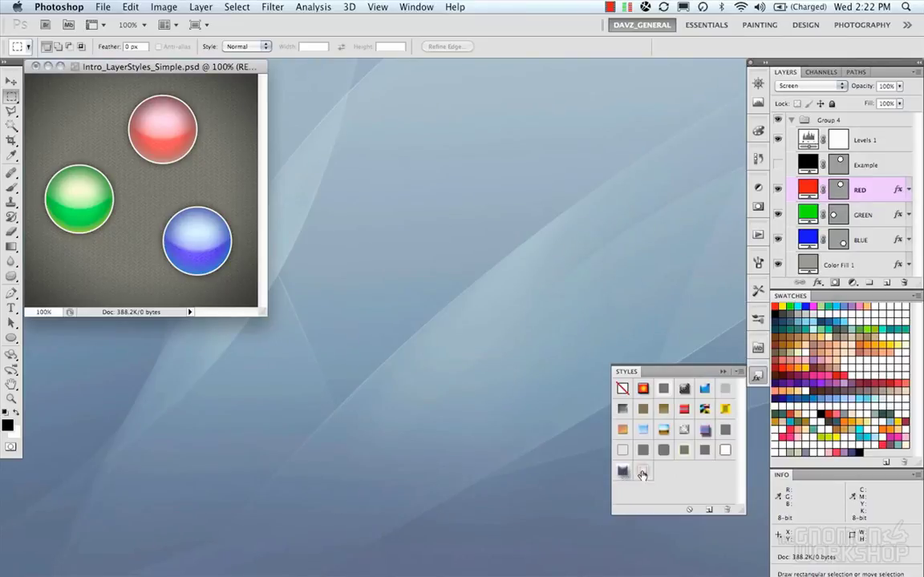
click(620, 471)
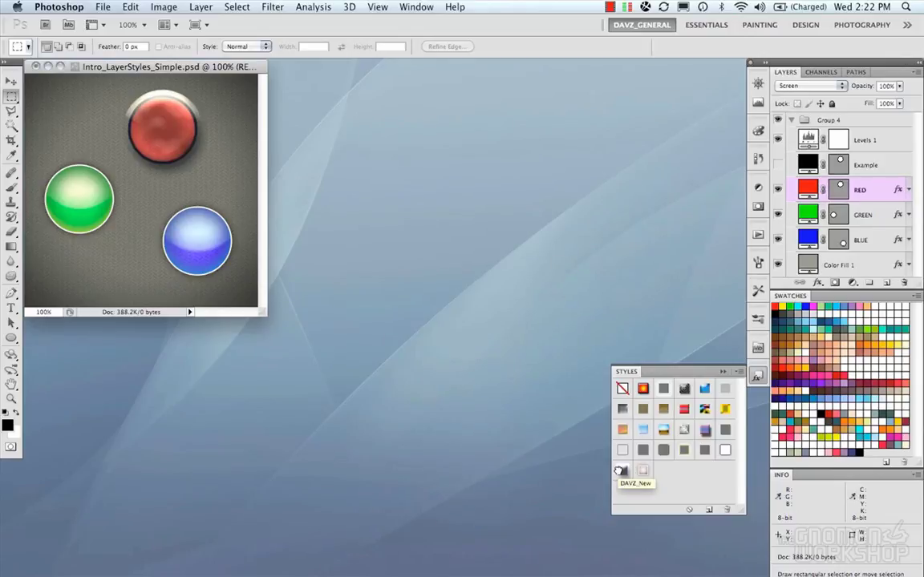
key(super+equal)
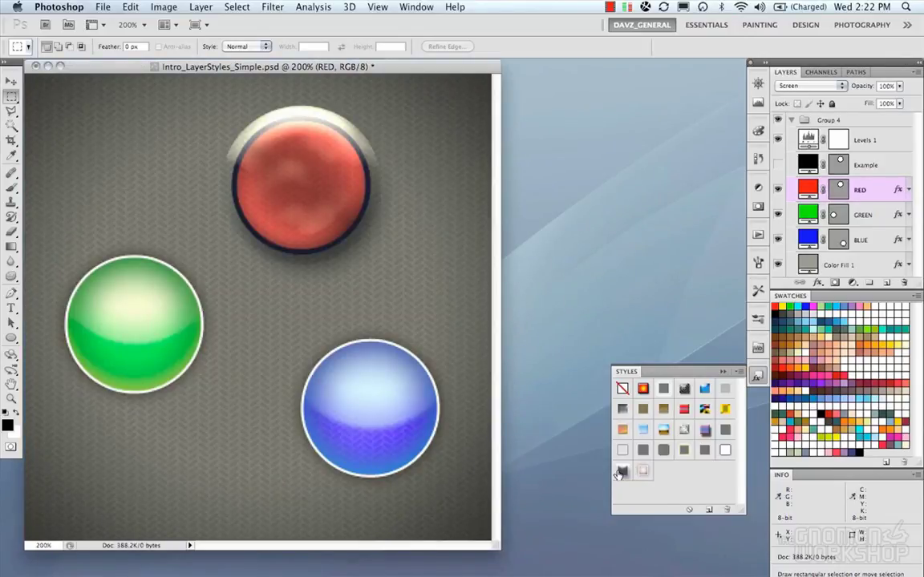
- Try several other saved styles on the RED layer and return it to the DAVZ_Button style
click(724, 452)
click(703, 453)
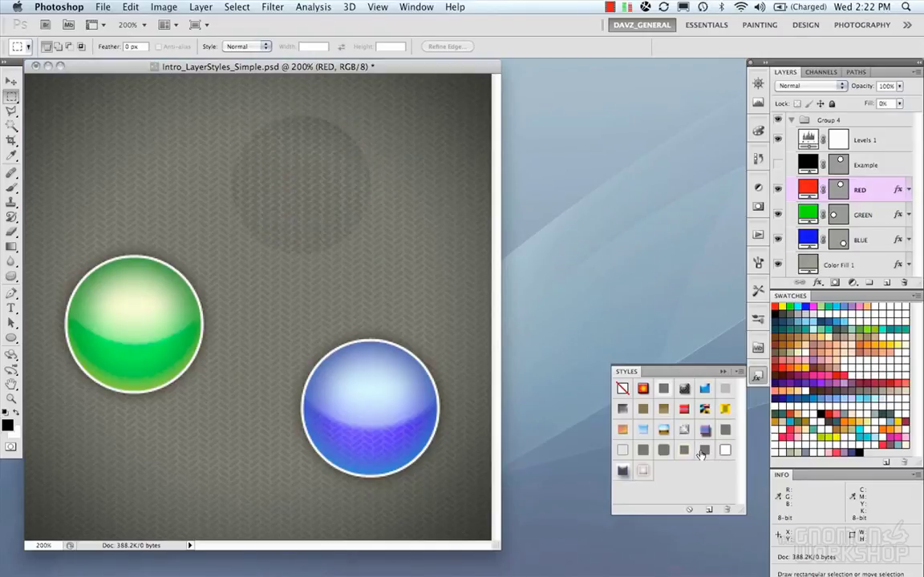
click(679, 454)
click(643, 450)
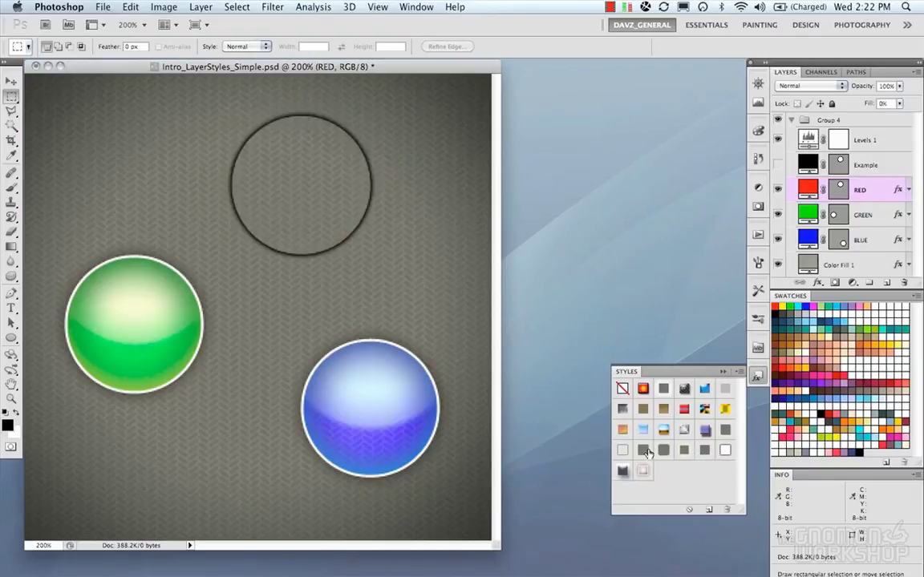
click(643, 470)
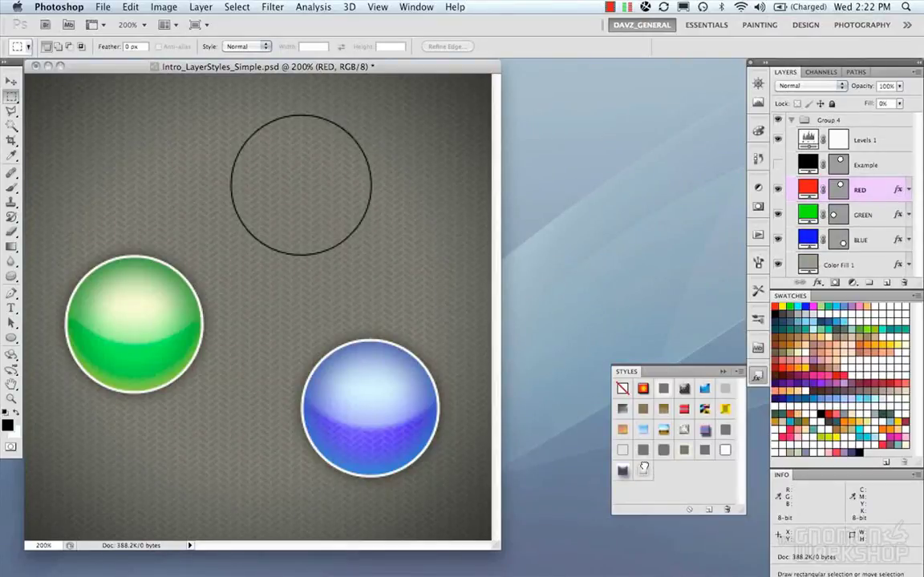
click(622, 471)
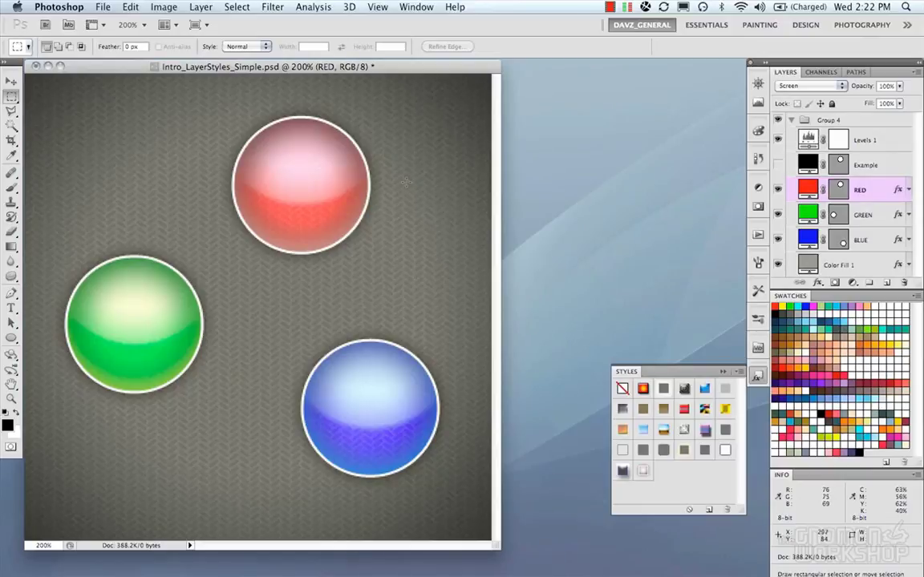
click(870, 190)
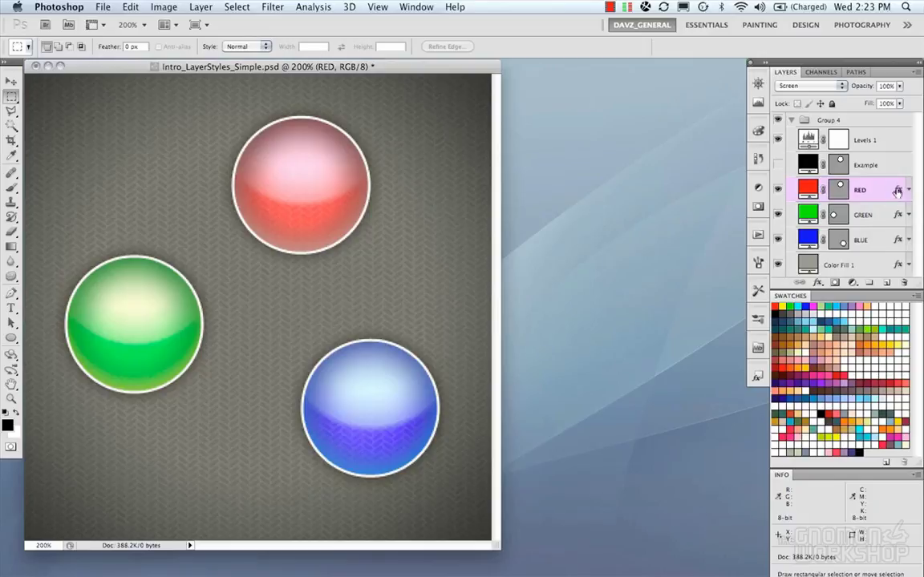
right_click(898, 190)
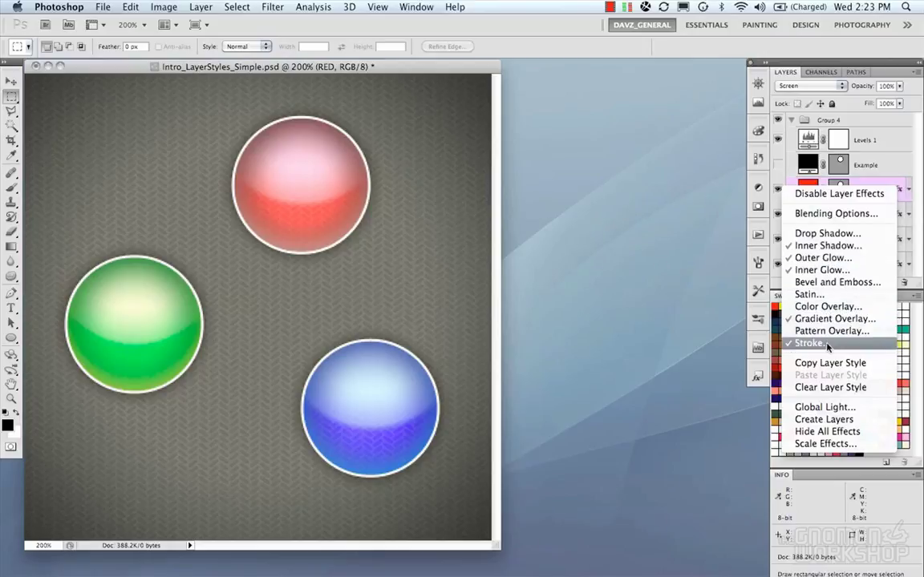
click(904, 191)
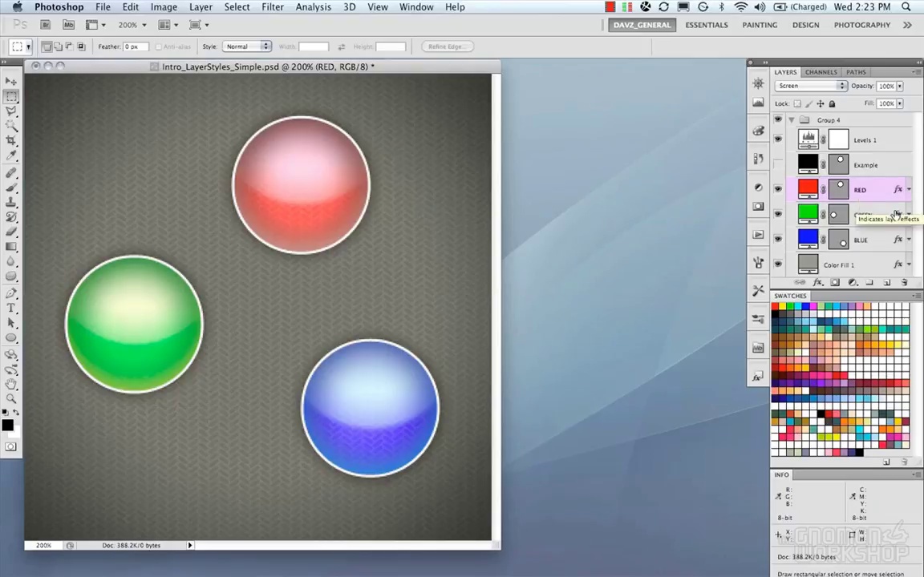
- Clear the layer styles from the GREEN and BLUE layers
click(897, 215)
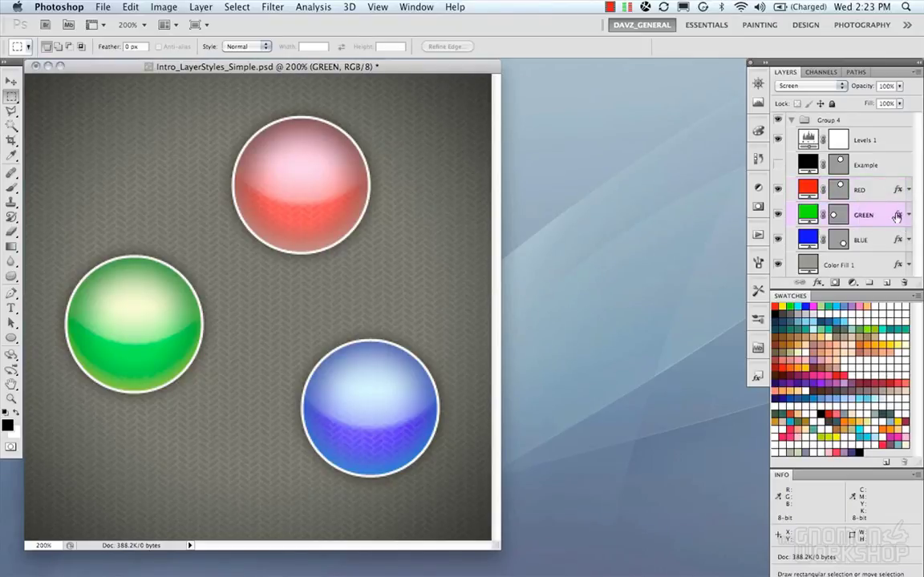
right_click(897, 214)
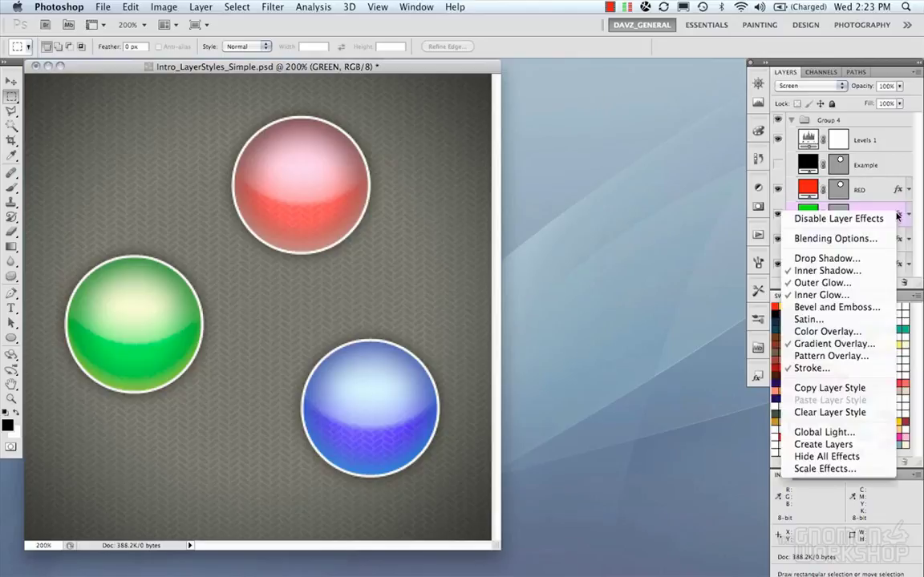
click(829, 412)
right_click(896, 241)
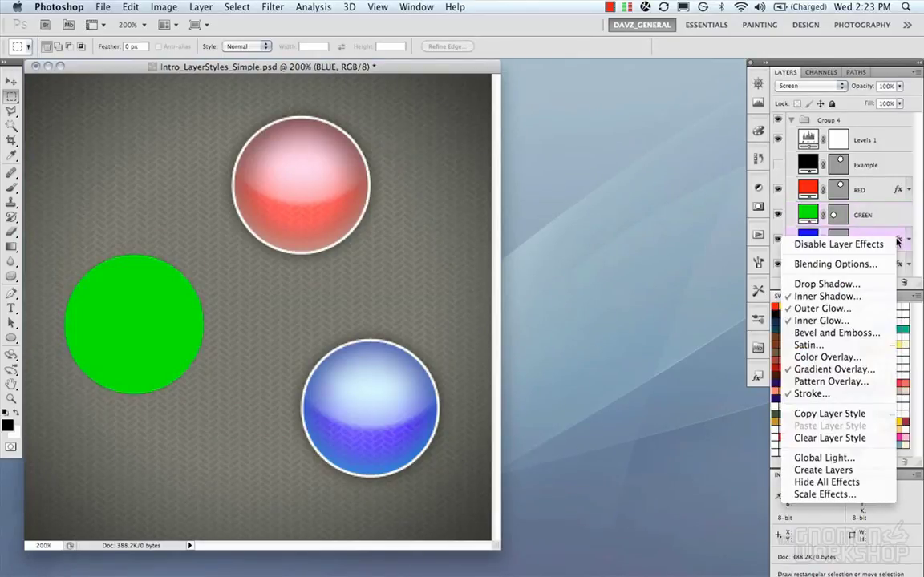
click(834, 438)
- Copy the RED layer's style, paste it onto the GREEN layer, and collapse its effects list
click(808, 187)
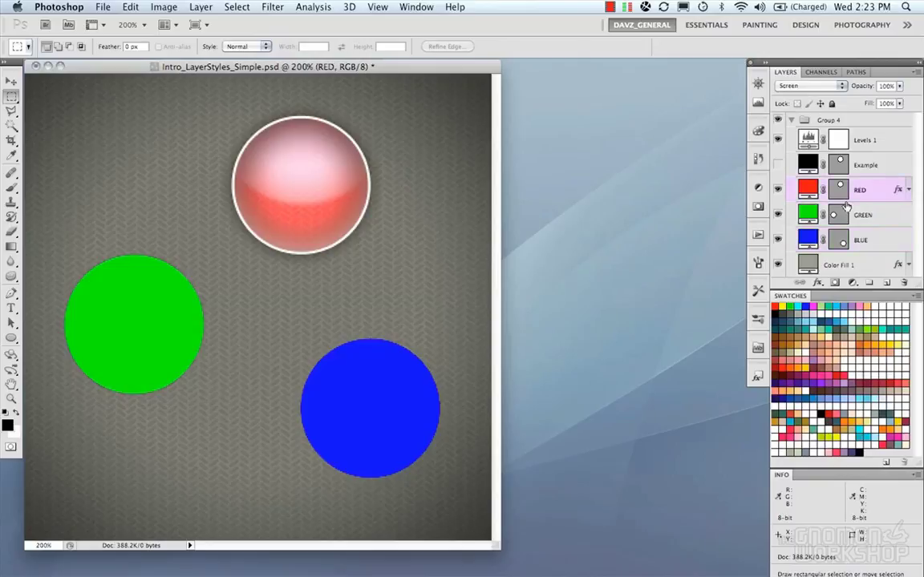
right_click(897, 190)
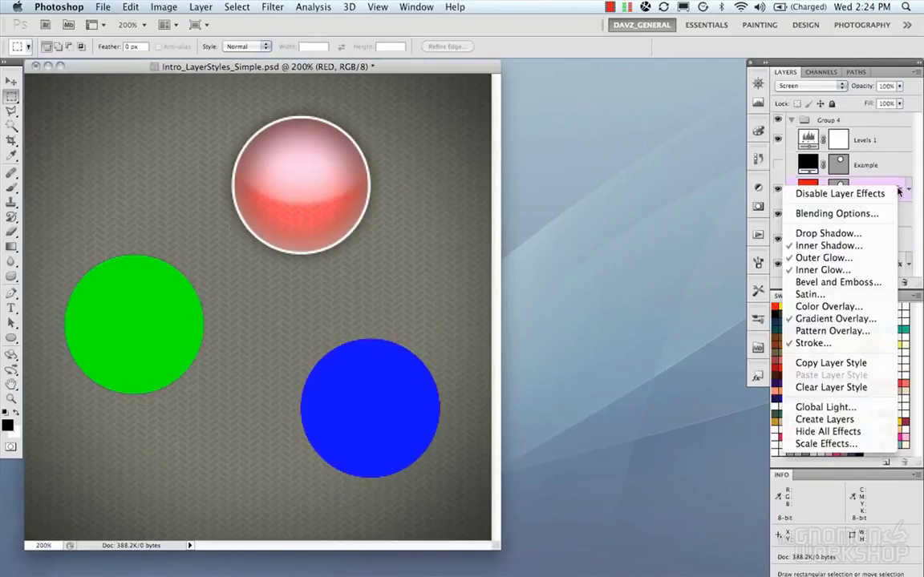
click(831, 363)
click(894, 218)
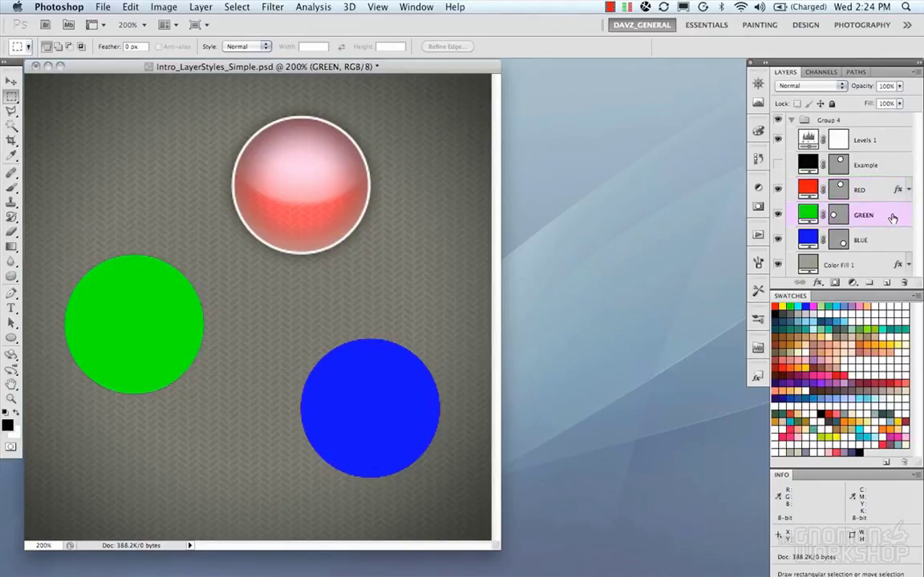
right_click(895, 217)
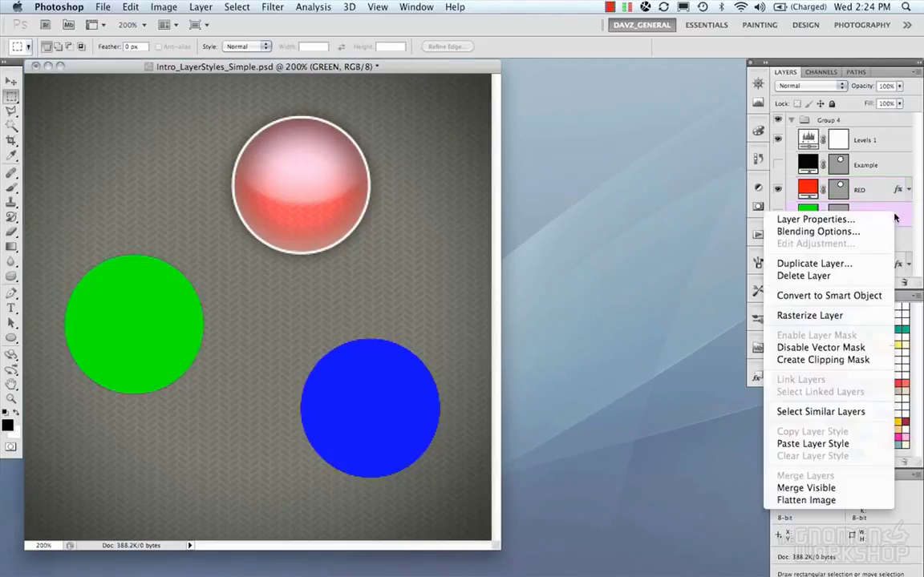
click(842, 442)
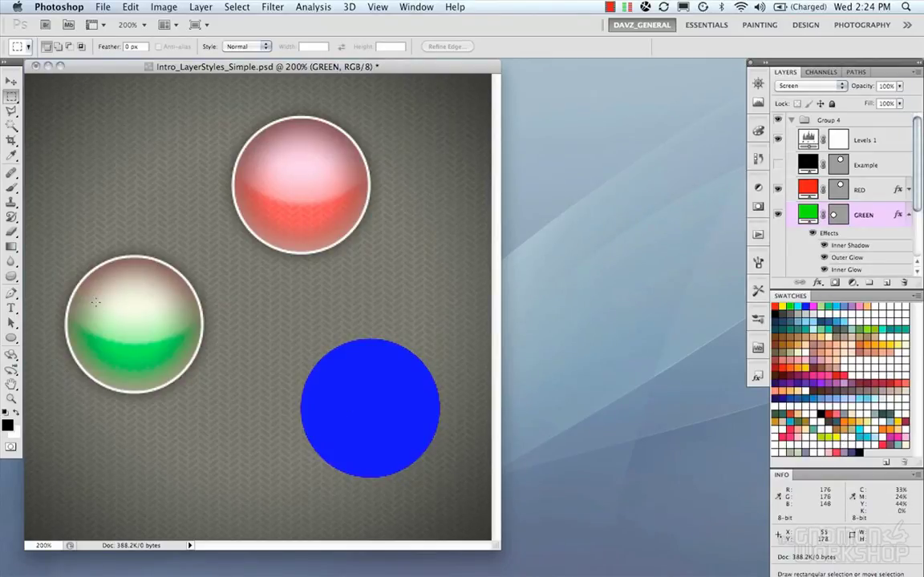
click(909, 214)
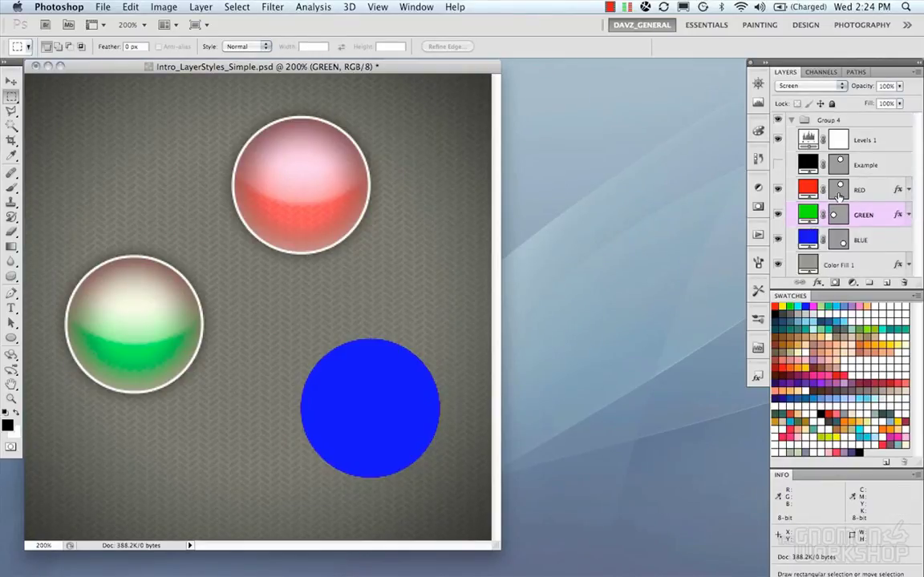
- Examine what Inner Shadow, Outer Glow, Inner Glow, Gradient Overlay and Stroke each contribute to the GREEN layer by switching them off and on
double_click(898, 215)
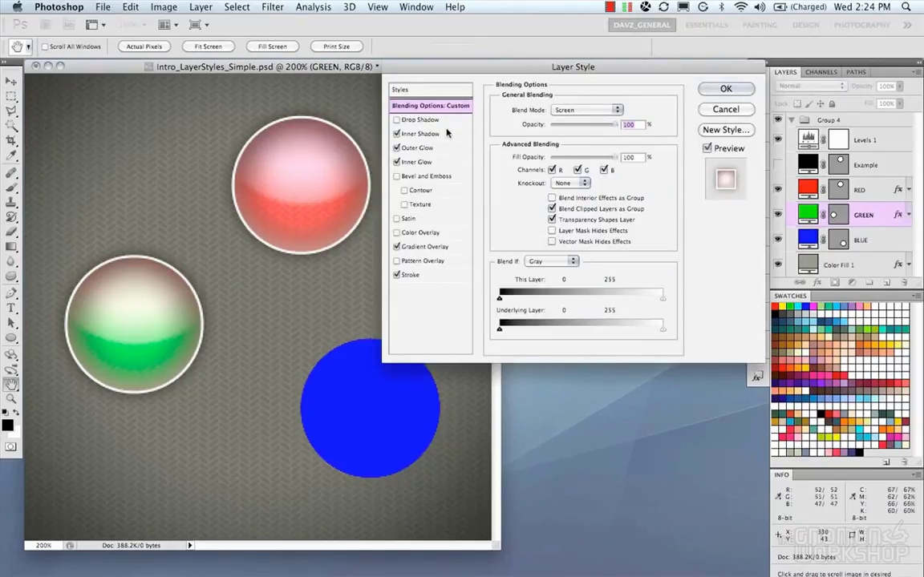
click(411, 133)
click(396, 135)
click(395, 135)
click(396, 148)
click(396, 149)
click(396, 163)
click(396, 163)
click(396, 247)
click(396, 247)
click(396, 275)
click(396, 275)
click(397, 162)
click(396, 162)
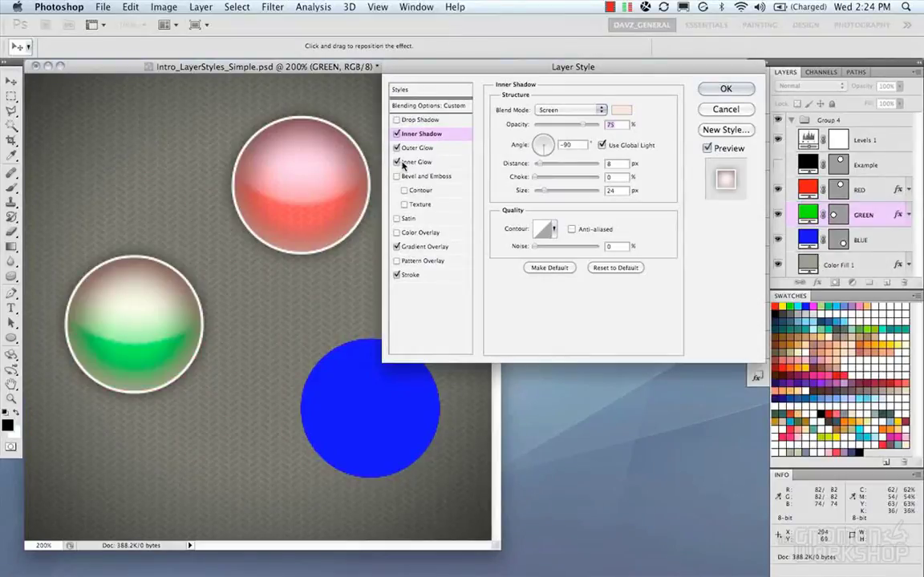
- Set the GREEN layer's Inner Glow color to dark green, hex 1a3d11
click(407, 163)
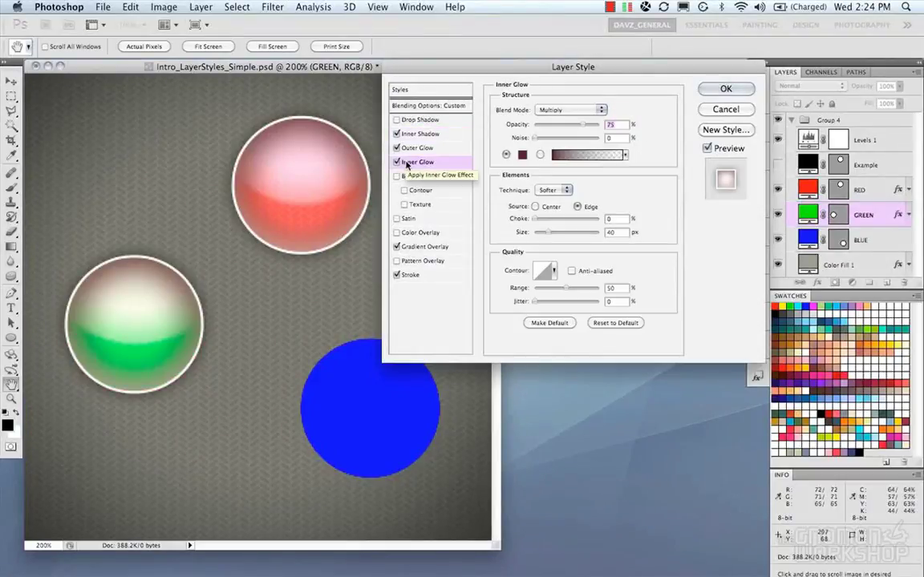
click(396, 163)
click(397, 163)
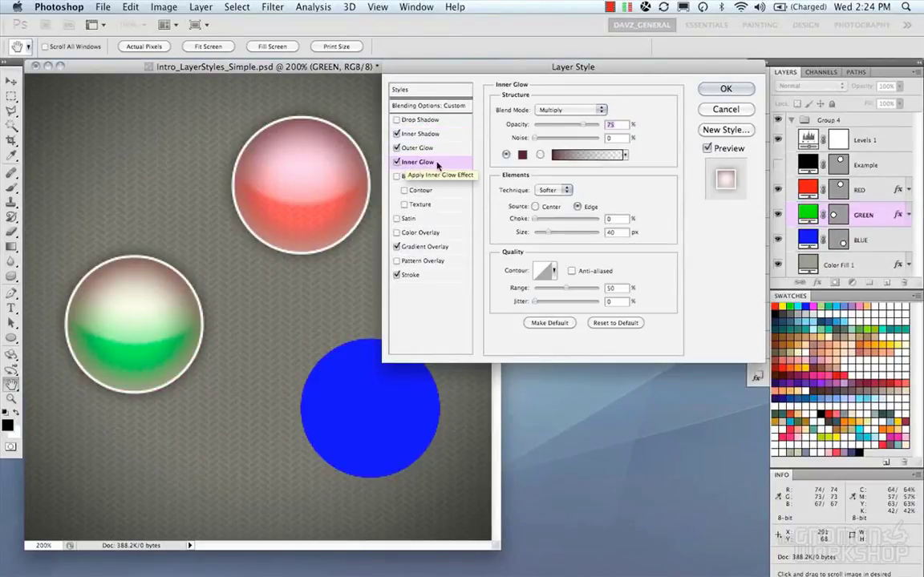
click(523, 155)
drag(417, 222, 426, 225)
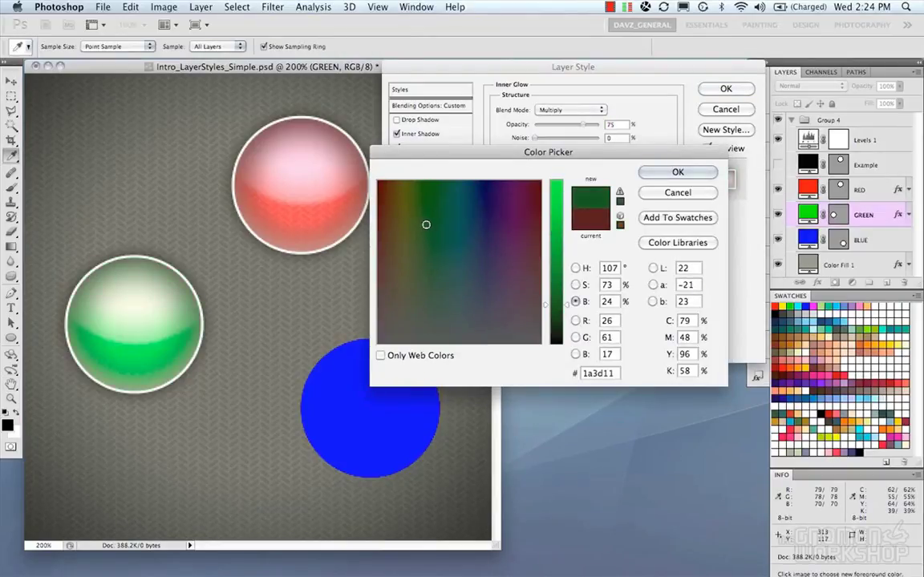
mouse_move(568, 306)
mouse_down()
mouse_move(569, 296)
mouse_move(567, 308)
mouse_up()
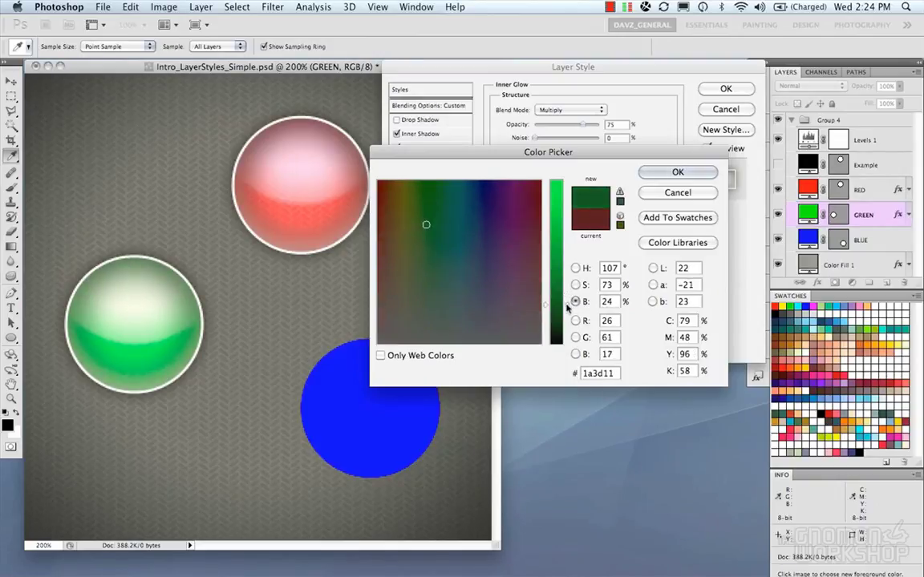
click(645, 171)
- Set the GREEN layer's Inner Shadow color to pale yellow, hex fcf7a3
click(411, 148)
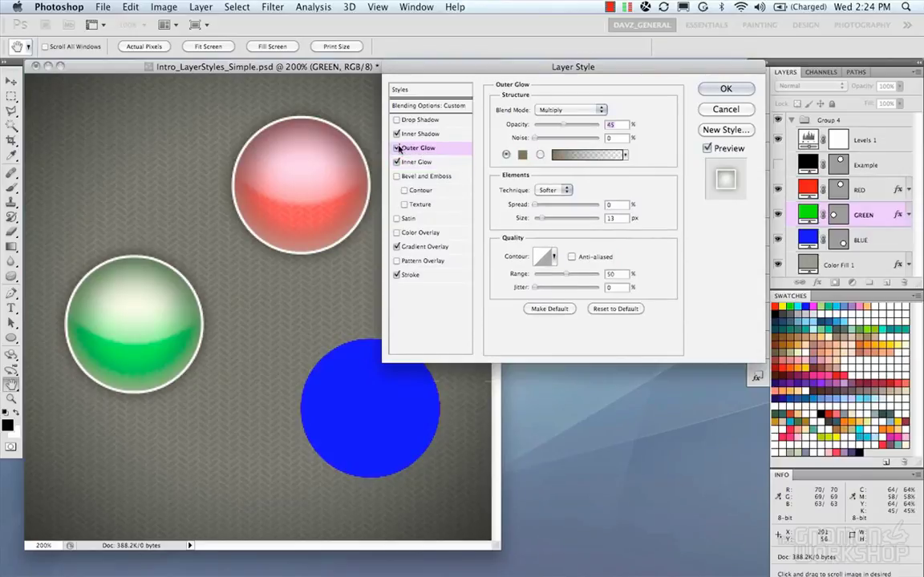
click(400, 135)
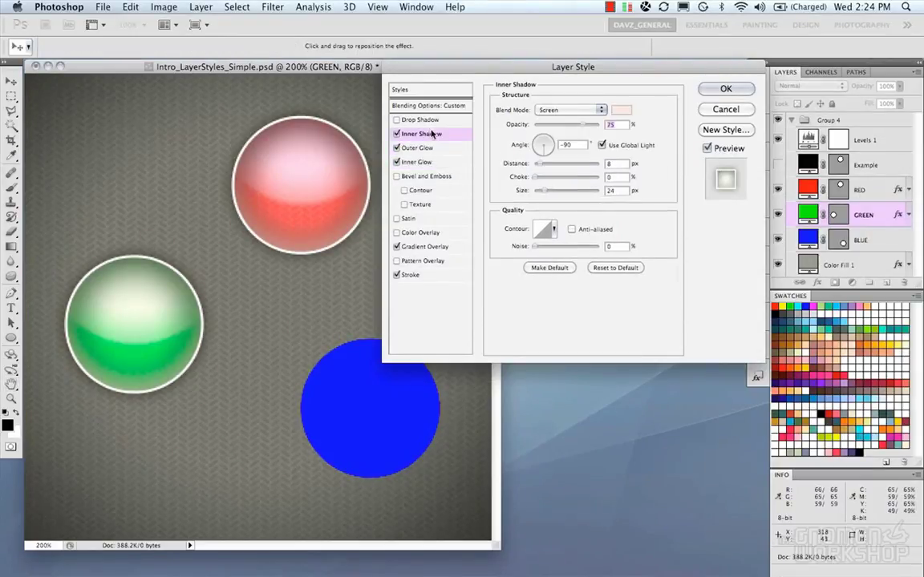
click(397, 135)
click(397, 135)
click(621, 110)
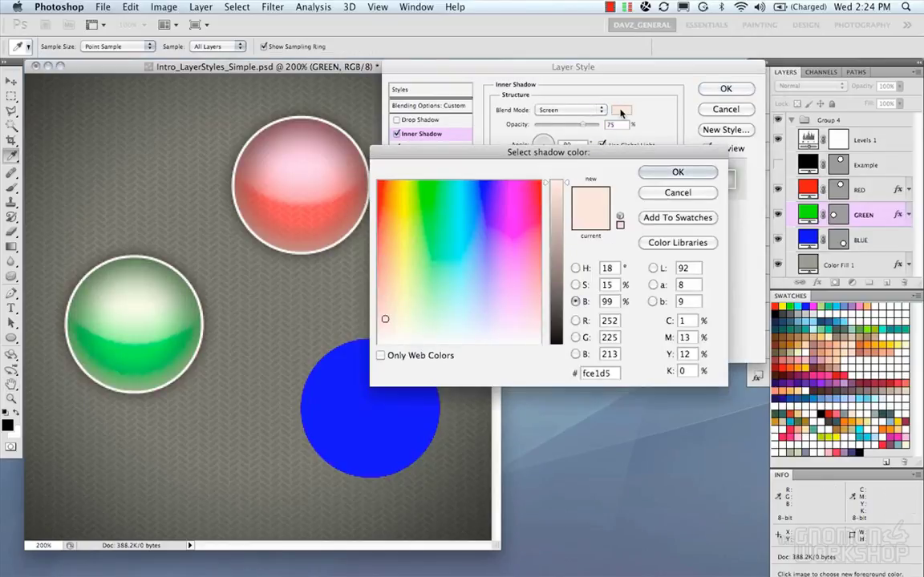
mouse_move(389, 316)
mouse_down()
mouse_move(404, 311)
mouse_move(403, 285)
mouse_up()
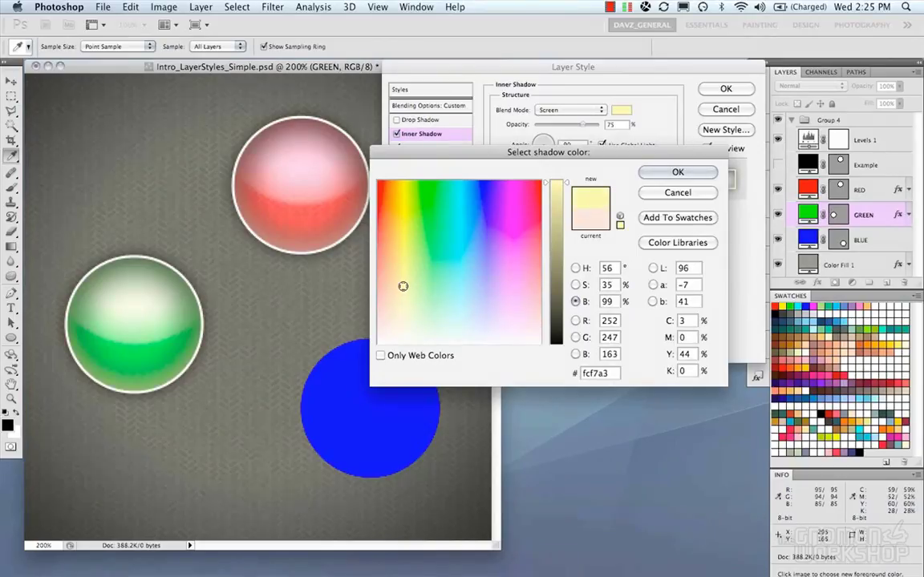
click(660, 173)
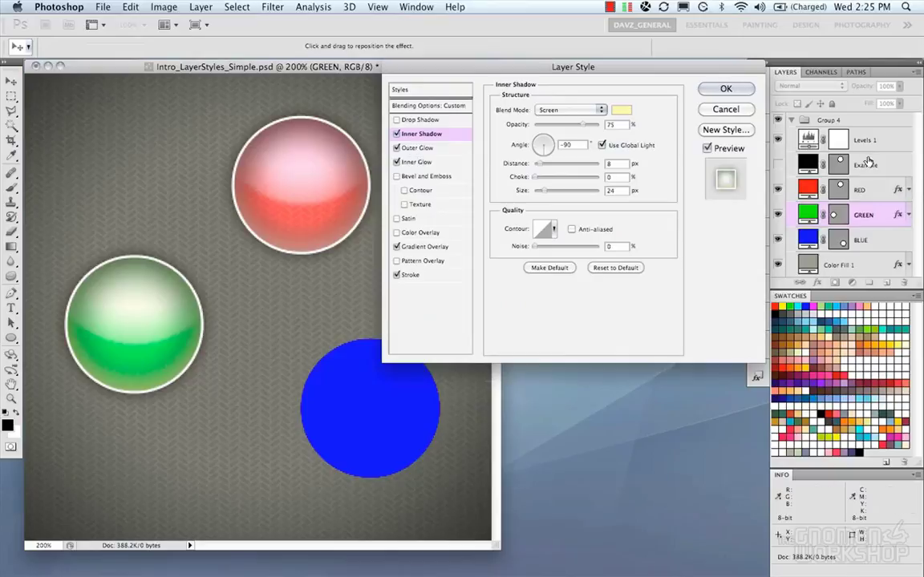
- Recolor the pink stop at location 45% in the GREEN layer's Gradient Overlay to pale yellow
click(433, 247)
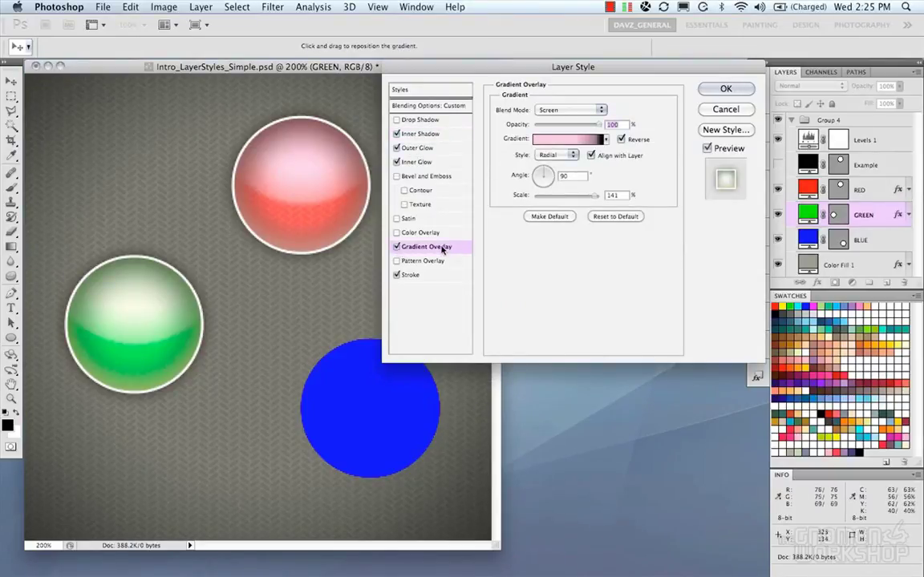
click(576, 142)
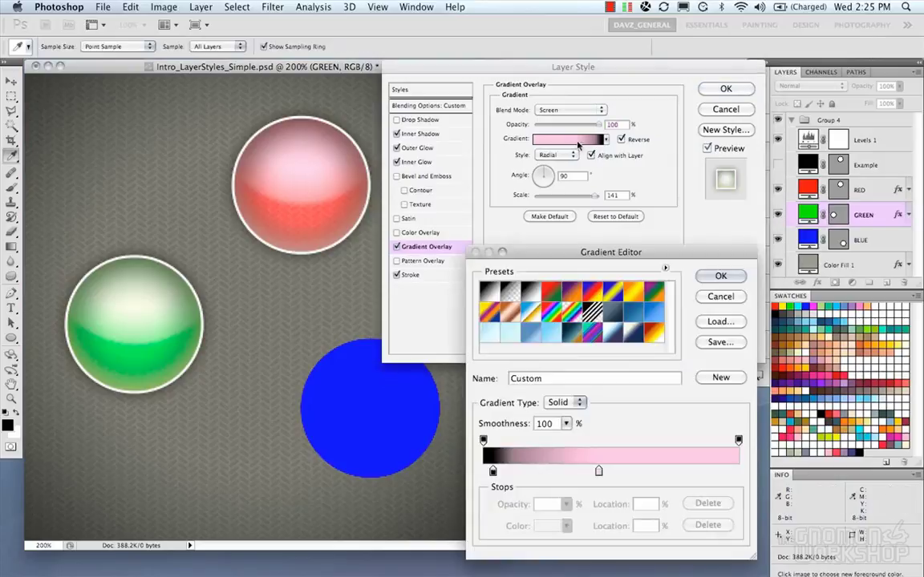
click(600, 471)
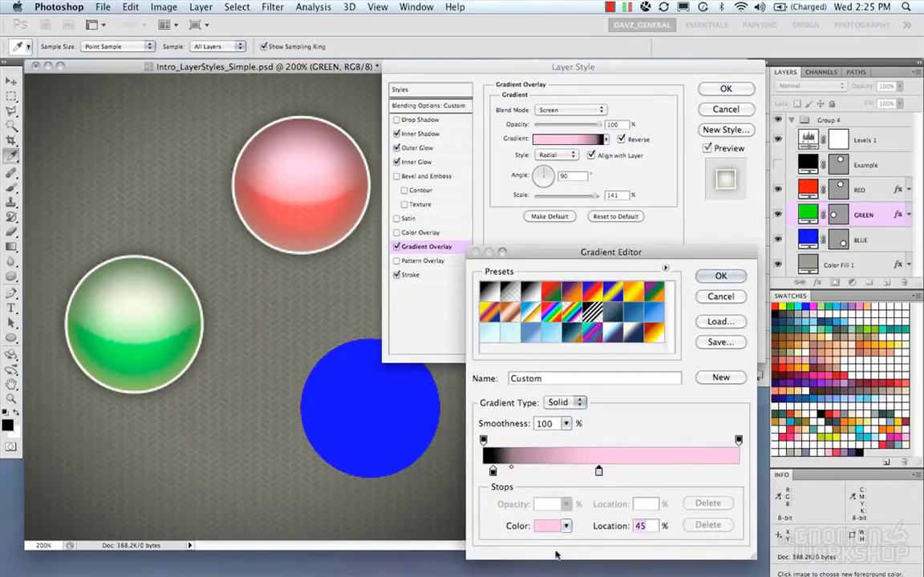
click(547, 526)
mouse_move(526, 305)
mouse_down()
mouse_move(435, 300)
mouse_move(435, 310)
mouse_move(405, 300)
mouse_move(412, 309)
mouse_up()
key(Return)
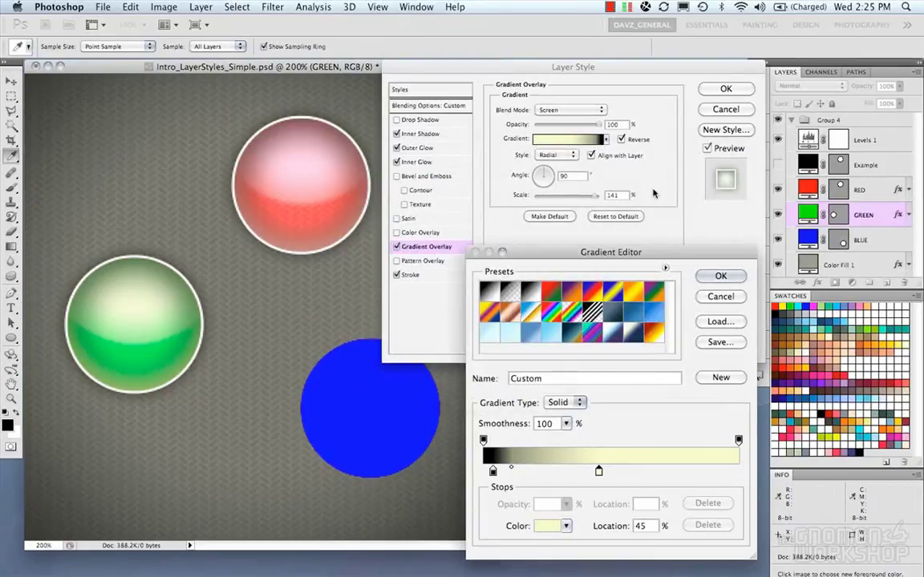
click(720, 276)
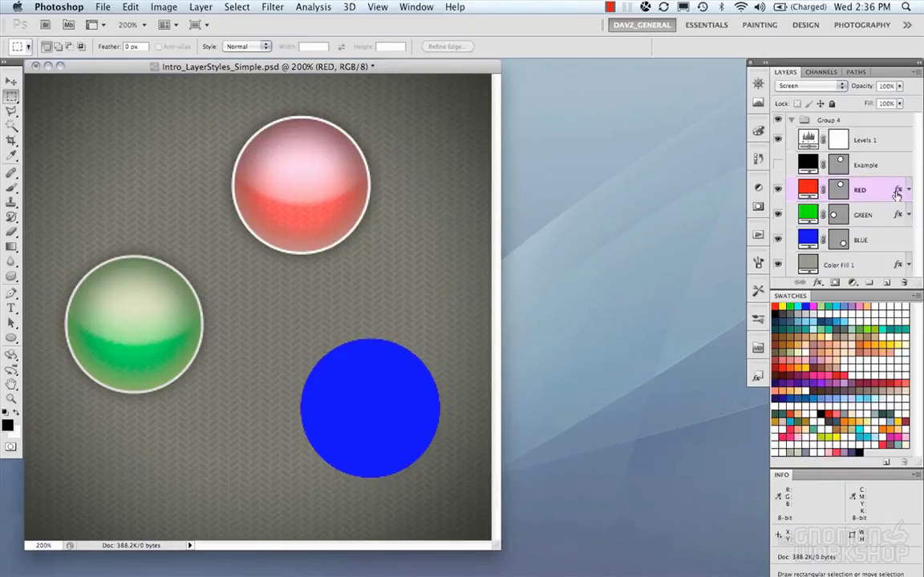
- Copy the GREEN layer's style and paste it onto the BLUE layer
right_click(899, 212)
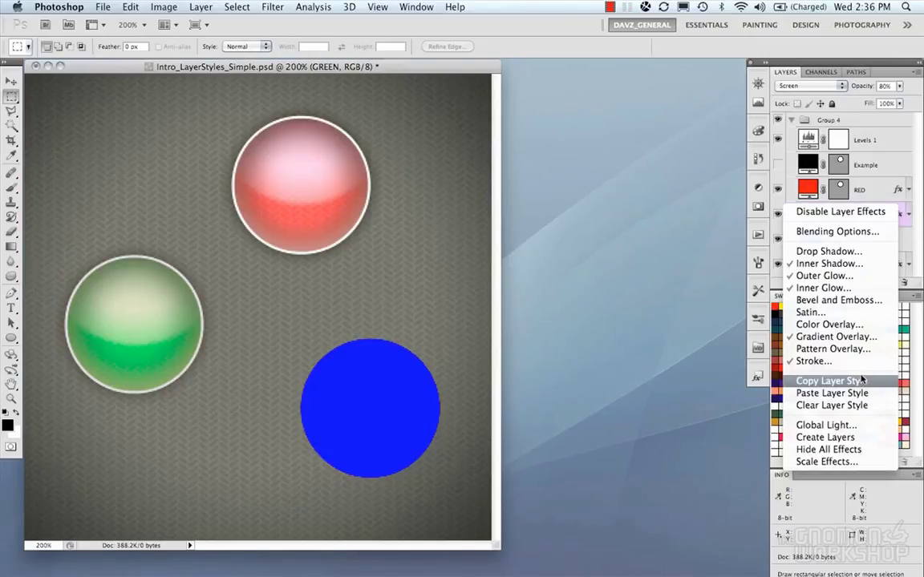
click(831, 381)
right_click(890, 240)
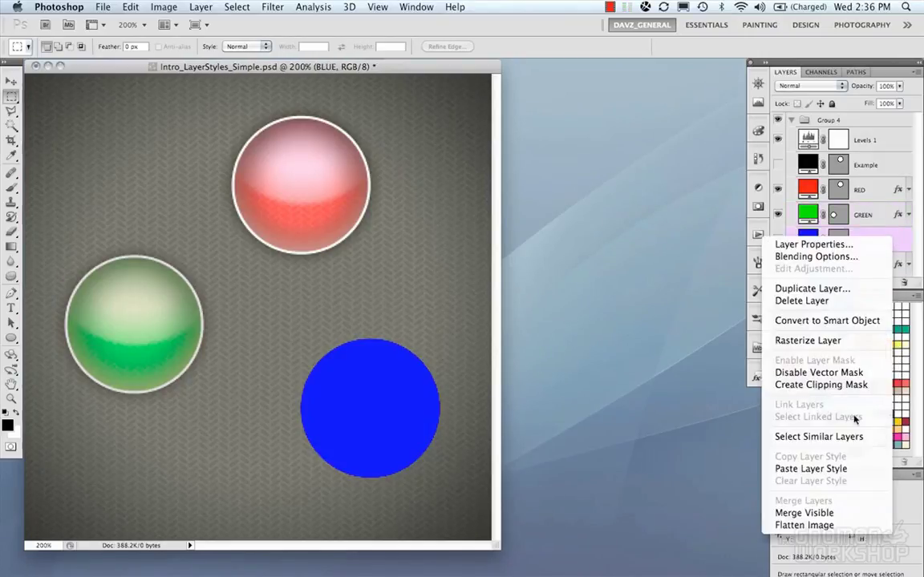
click(843, 471)
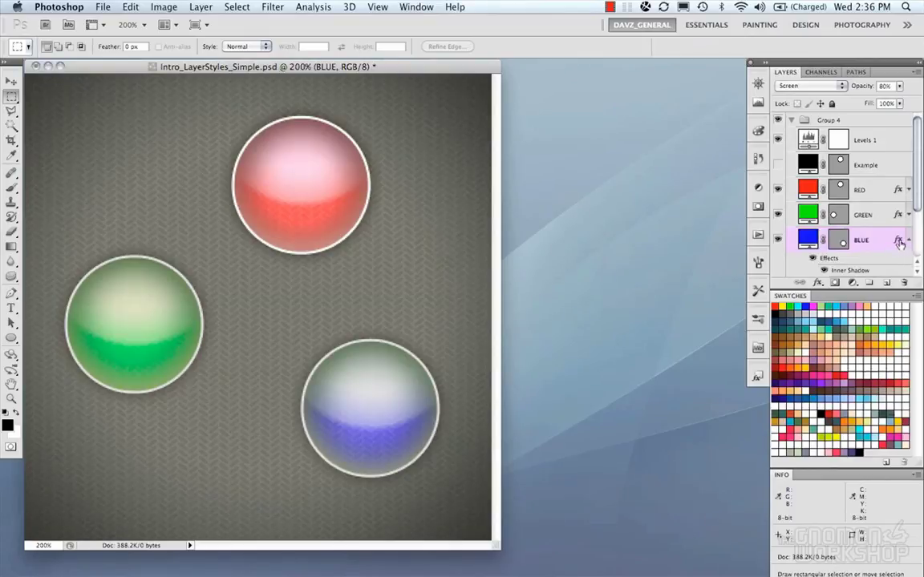
- Set the BLUE layer's Inner Shadow color to light cyan, hex b0f6fc
double_click(899, 241)
click(421, 133)
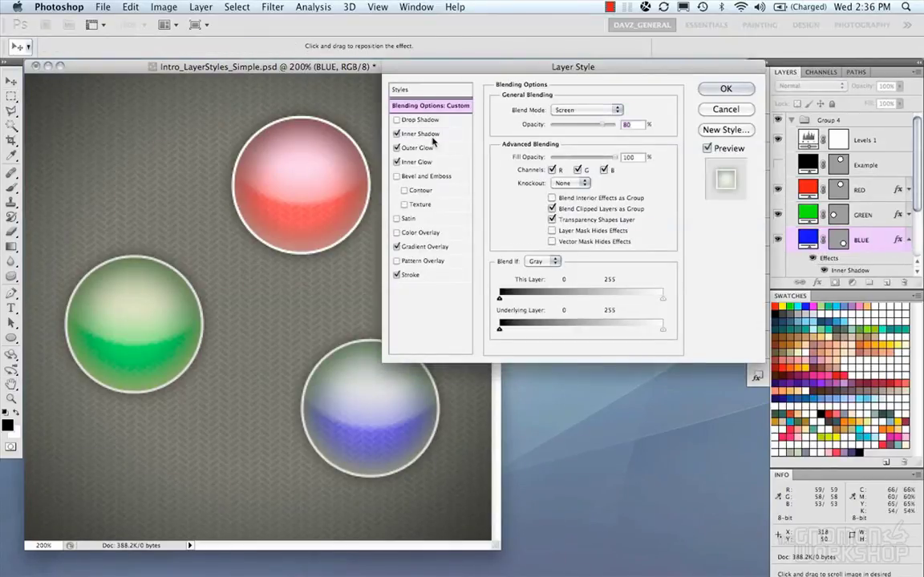
click(620, 110)
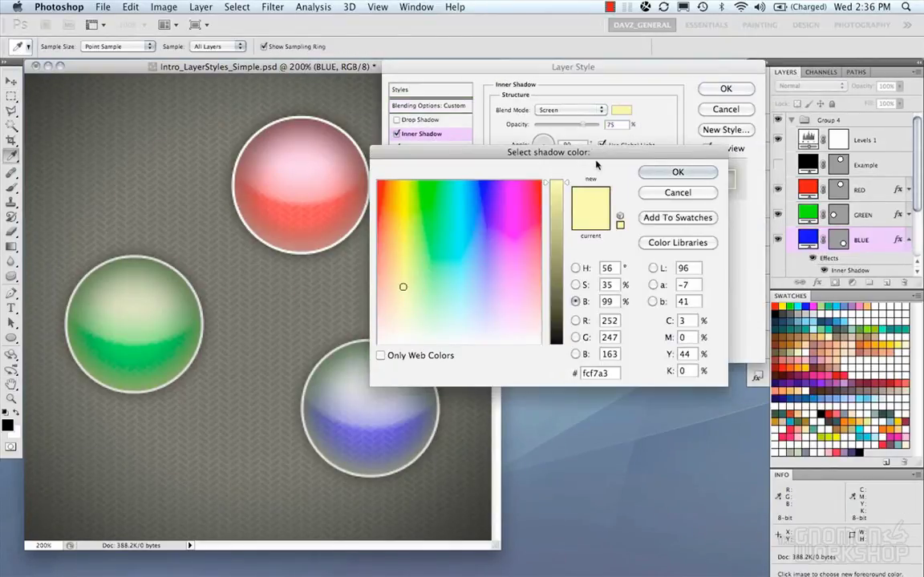
drag(595, 164, 607, 160)
drag(482, 324, 474, 288)
drag(472, 290, 471, 290)
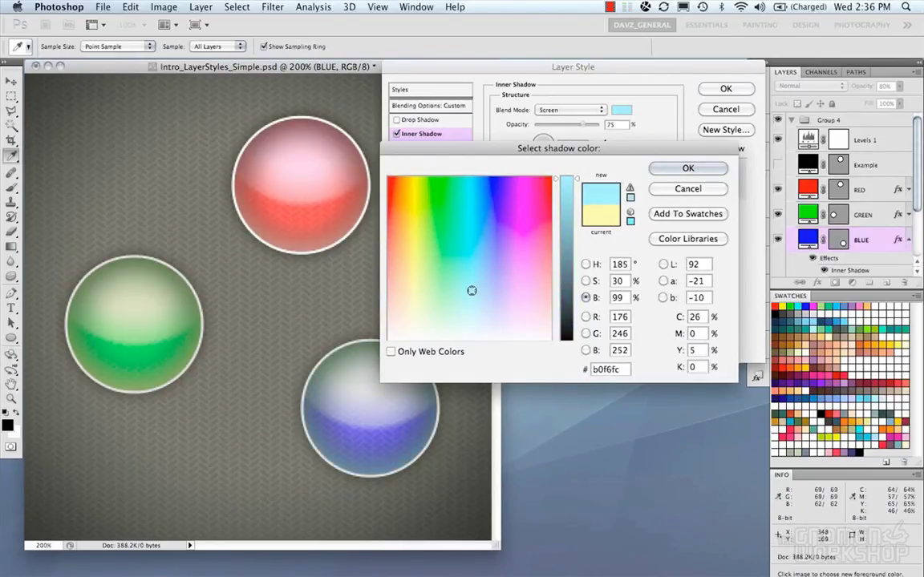
click(688, 170)
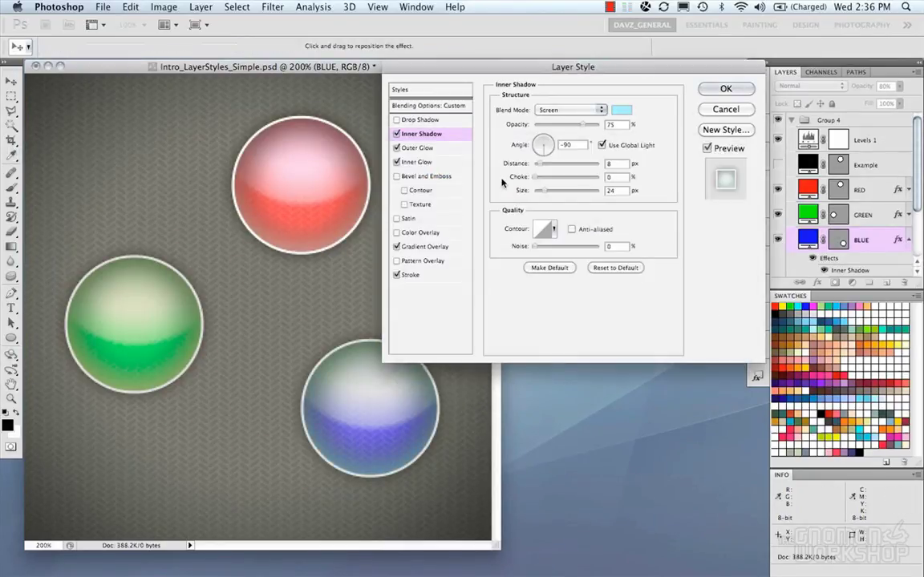
- Switch the BLUE layer's Inner Glow to a gradient and recolor its stop at location 0% to dark blue
click(448, 149)
click(440, 163)
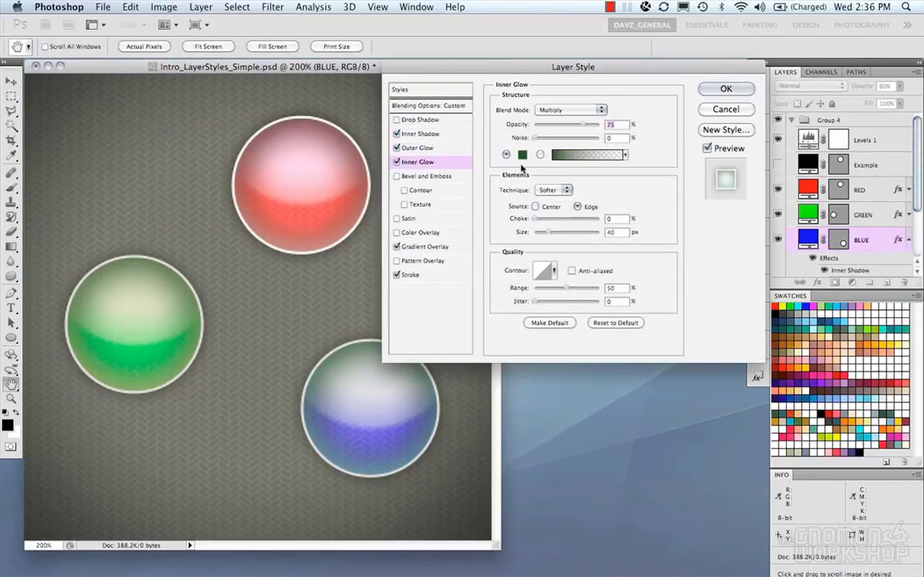
click(566, 154)
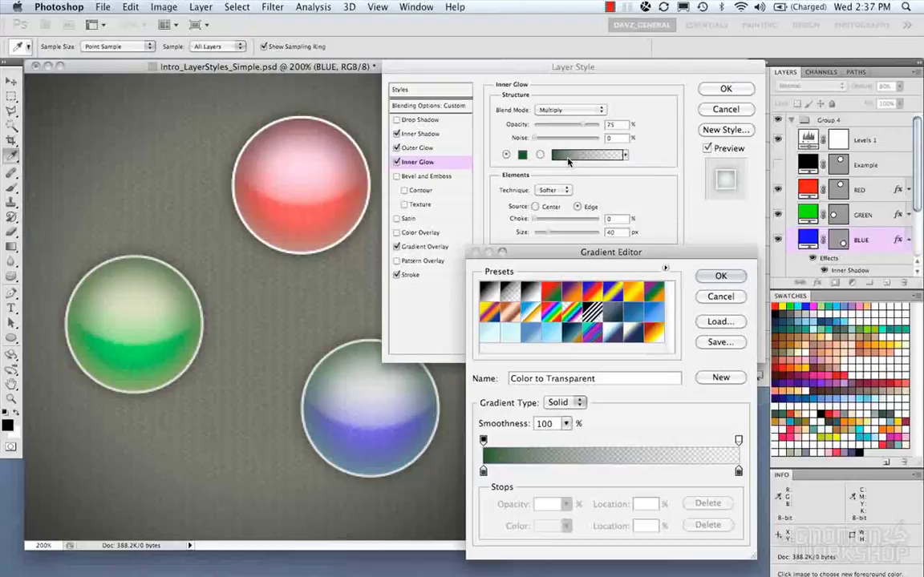
click(483, 472)
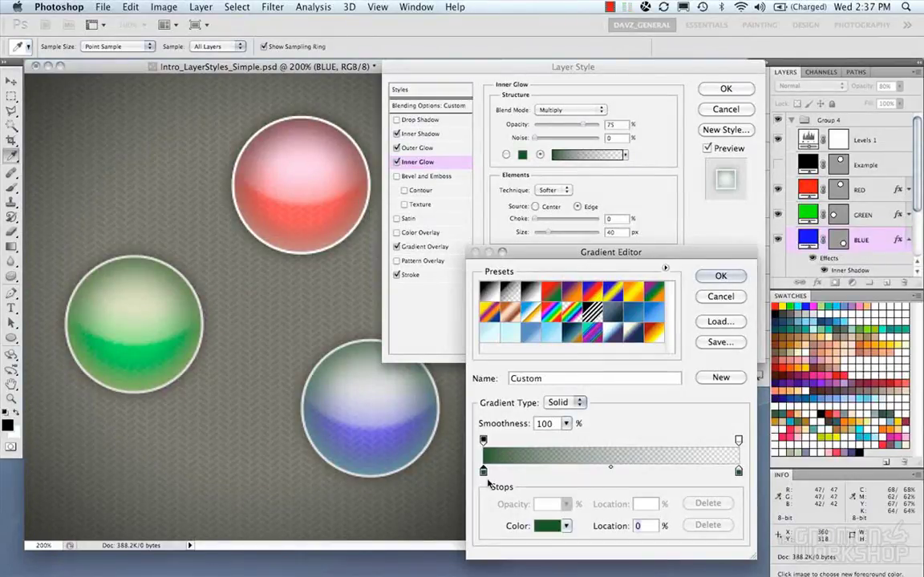
click(547, 527)
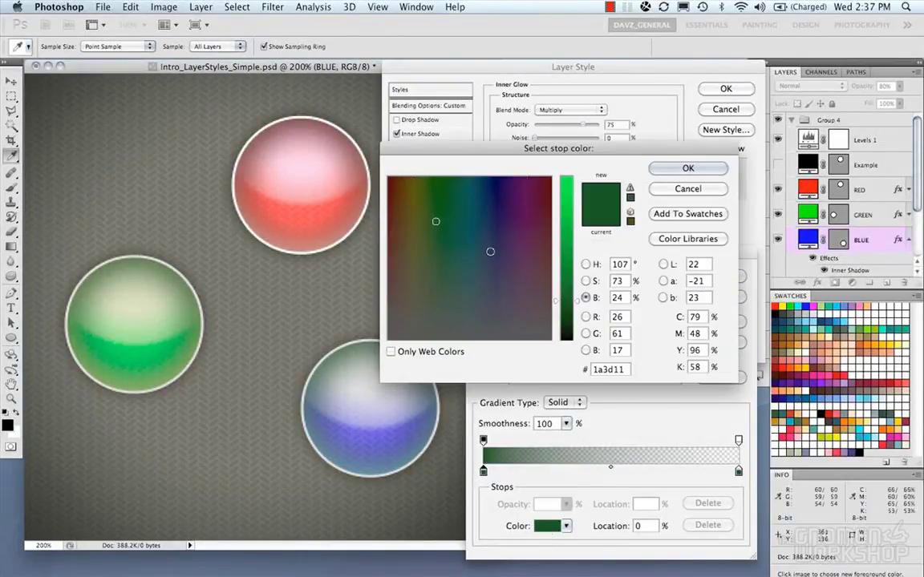
drag(436, 222, 492, 221)
click(688, 168)
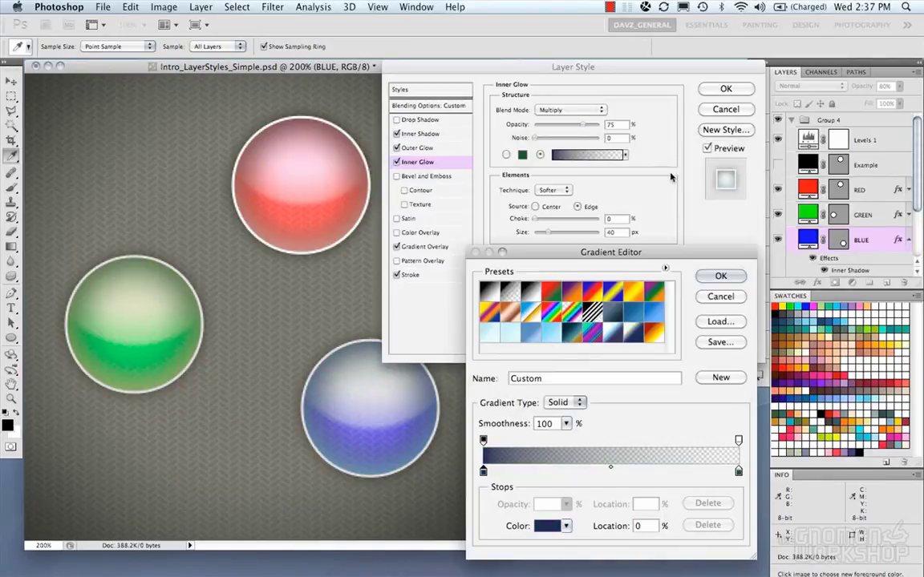
click(718, 218)
- Recolor the BLUE layer's Gradient Overlay to run from black through cyan to white, and apply the layer style
click(449, 246)
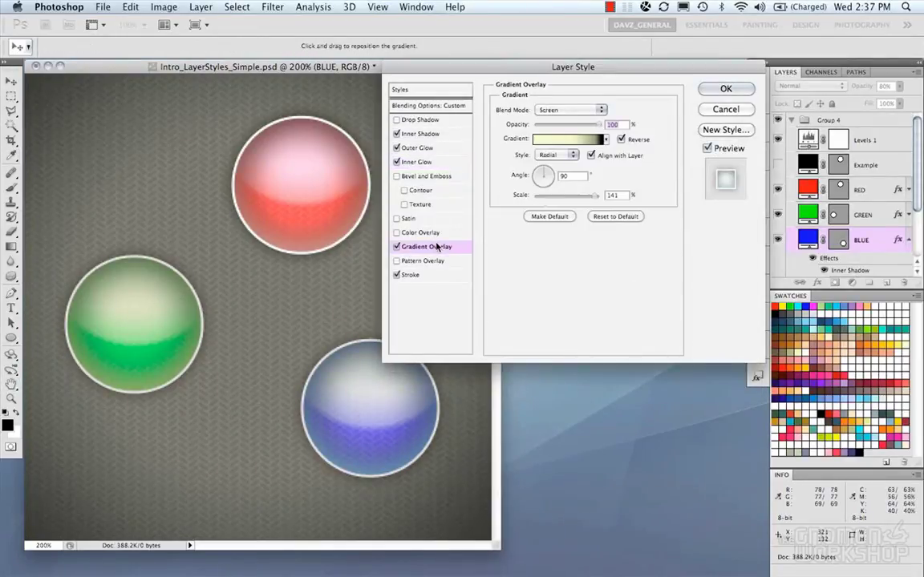
click(549, 135)
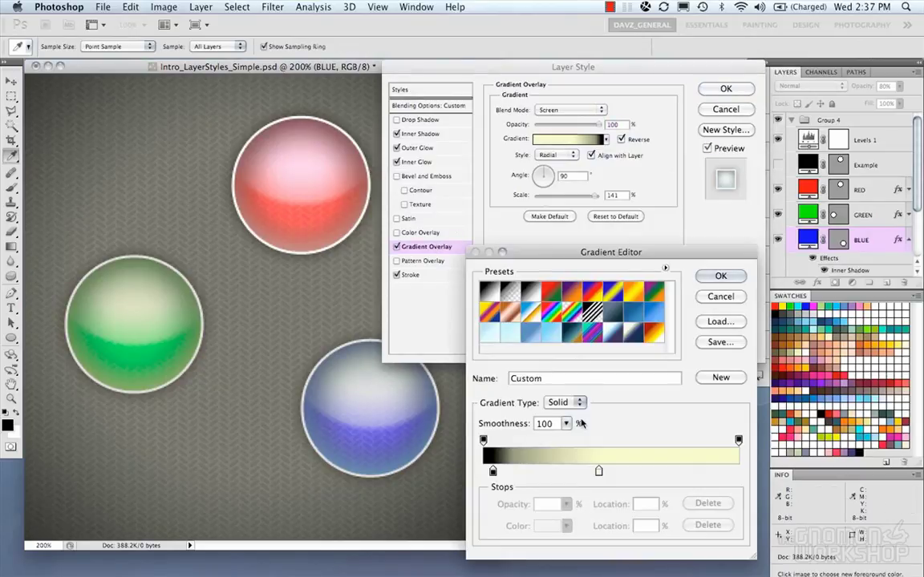
click(601, 472)
drag(601, 471, 598, 471)
click(547, 526)
drag(481, 321, 472, 287)
click(678, 168)
click(720, 275)
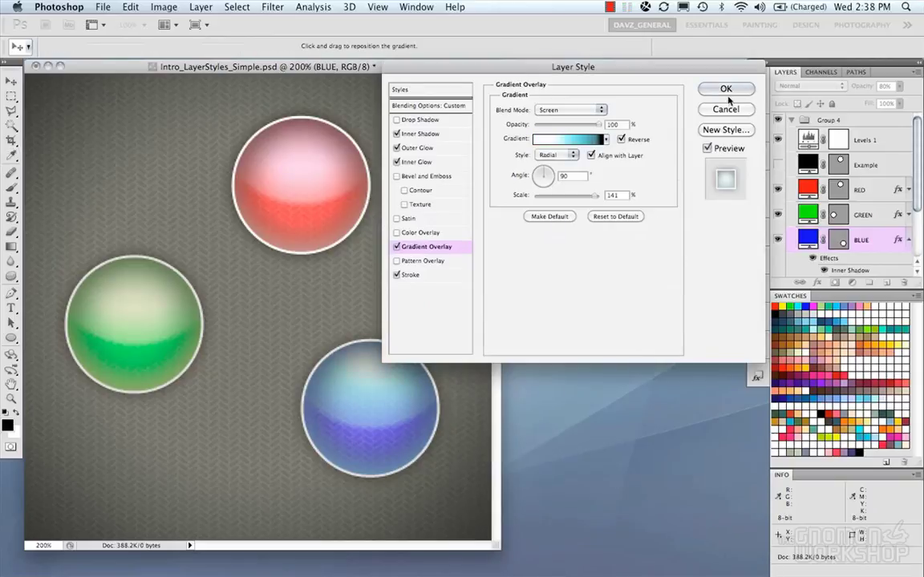
click(726, 89)
key(m)
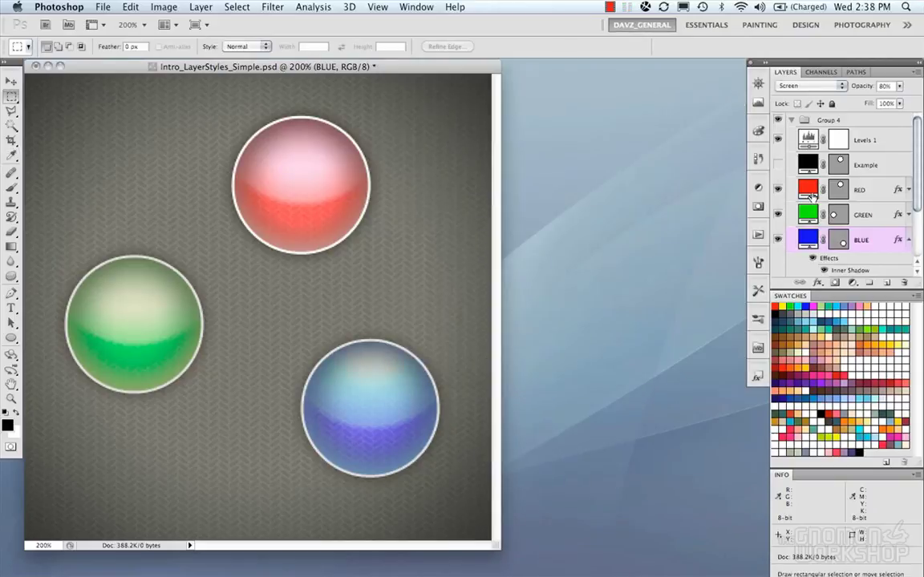
- Examine what the whole style, Inner Shadow, Outer Glow, Inner Glow and Stroke contribute to the BLUE layer by switching them off and on
scroll(909, 210, down, 2)
click(909, 198)
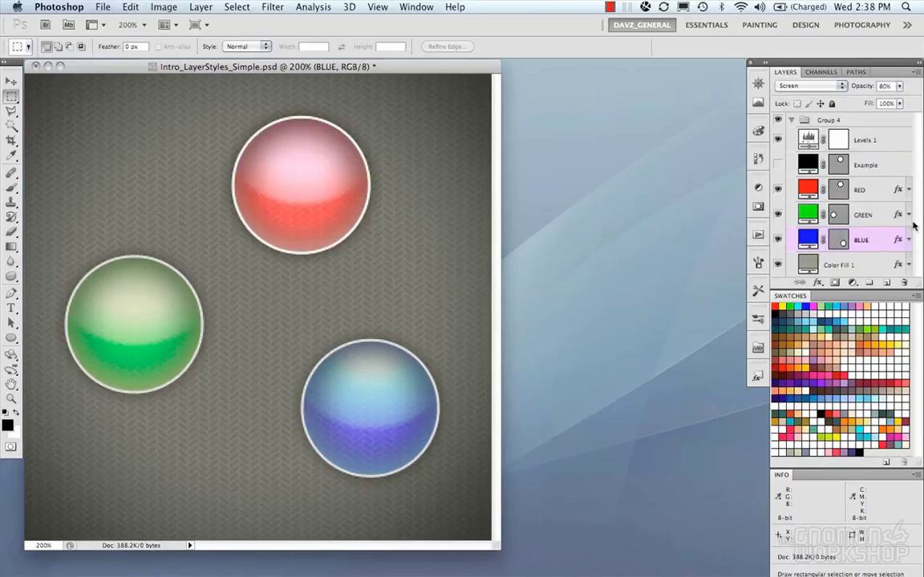
click(909, 240)
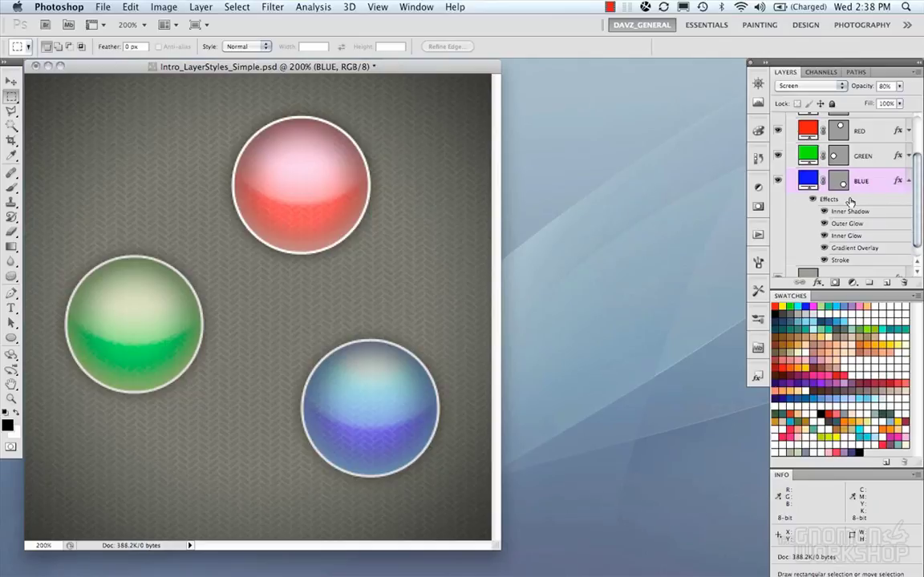
scroll(850, 201, down, 1)
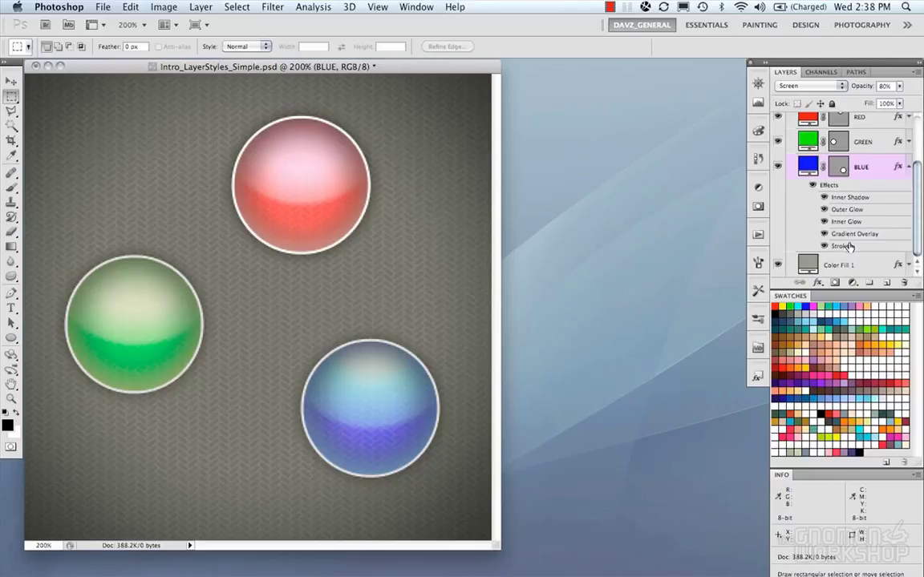
click(813, 186)
click(812, 186)
click(813, 186)
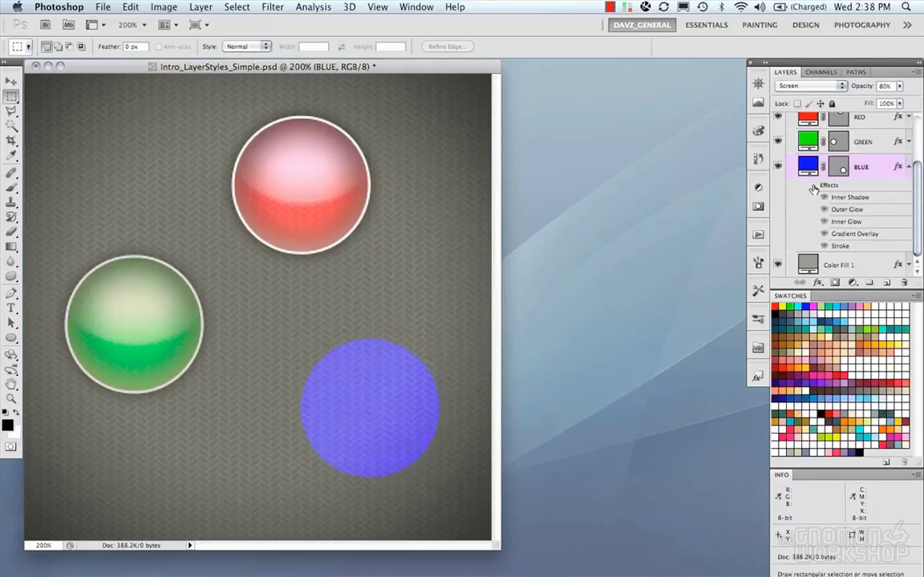
click(812, 186)
click(813, 186)
click(813, 186)
click(824, 198)
click(825, 210)
click(825, 210)
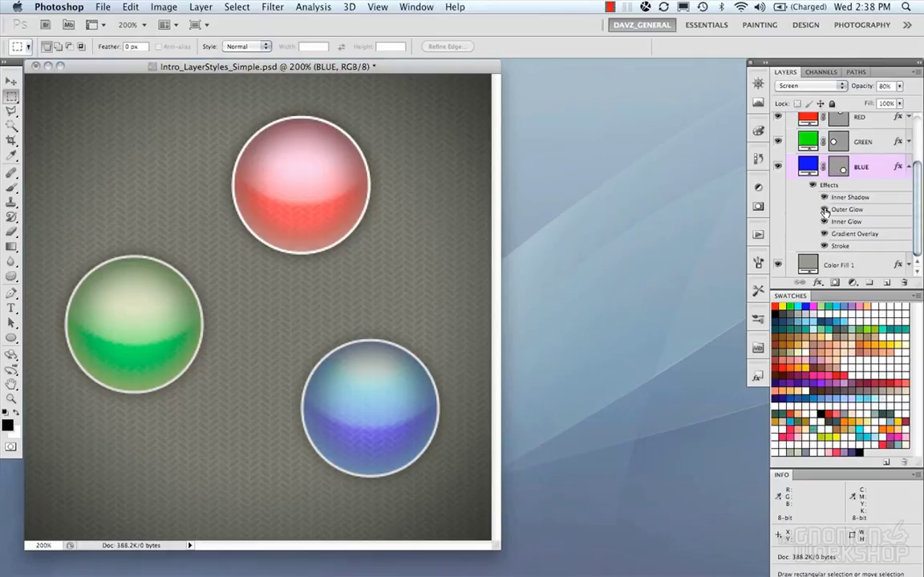
click(824, 223)
click(823, 222)
click(824, 246)
click(823, 247)
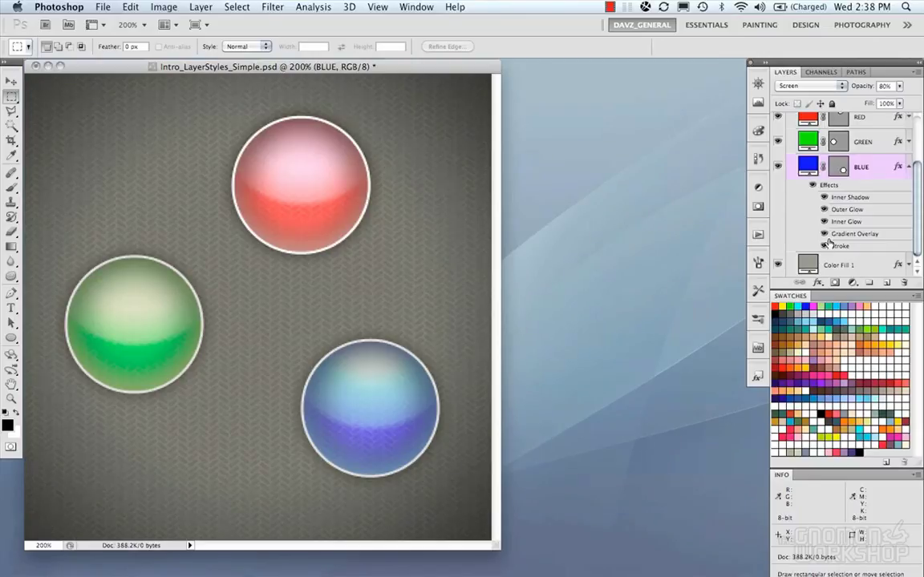
click(908, 166)
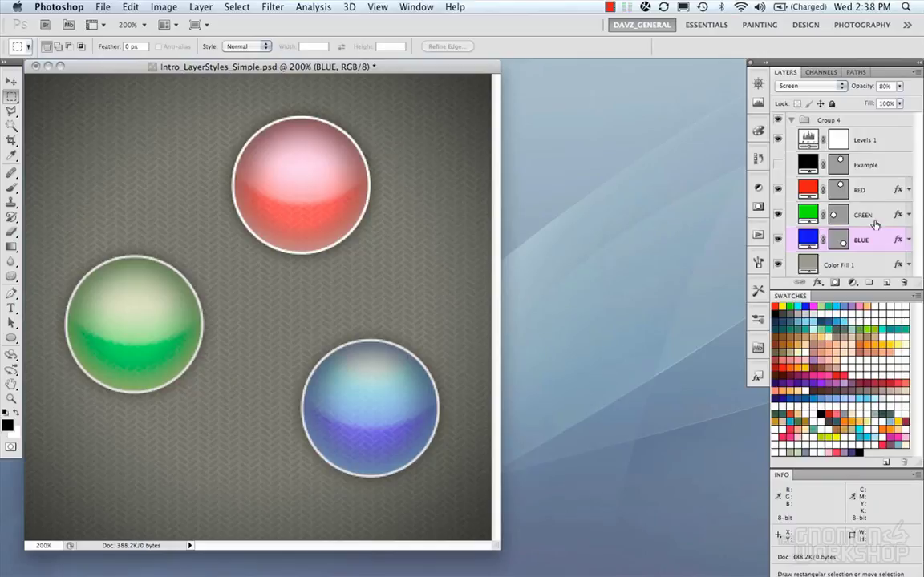
- Hide all layer effects in the document, starting from the RED layer's effects options
click(897, 190)
right_click(897, 190)
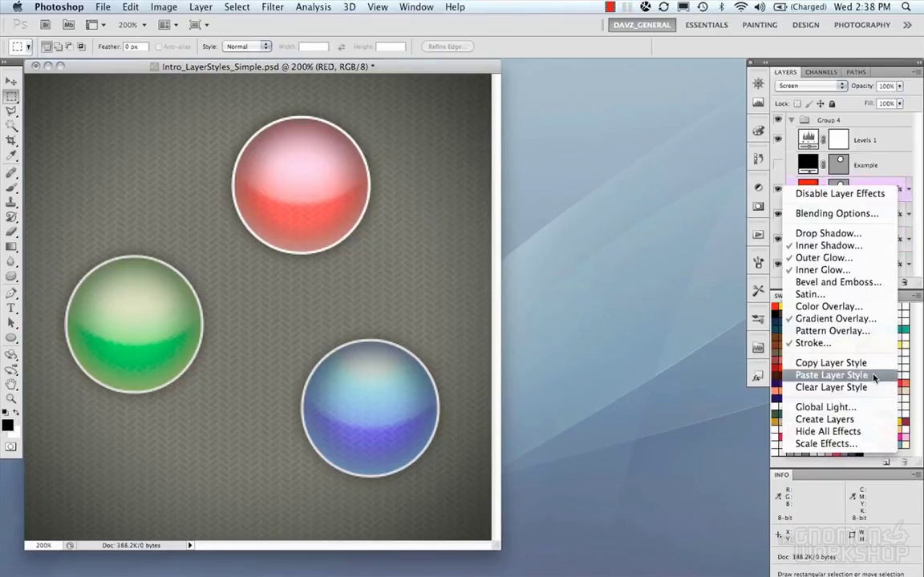
click(866, 431)
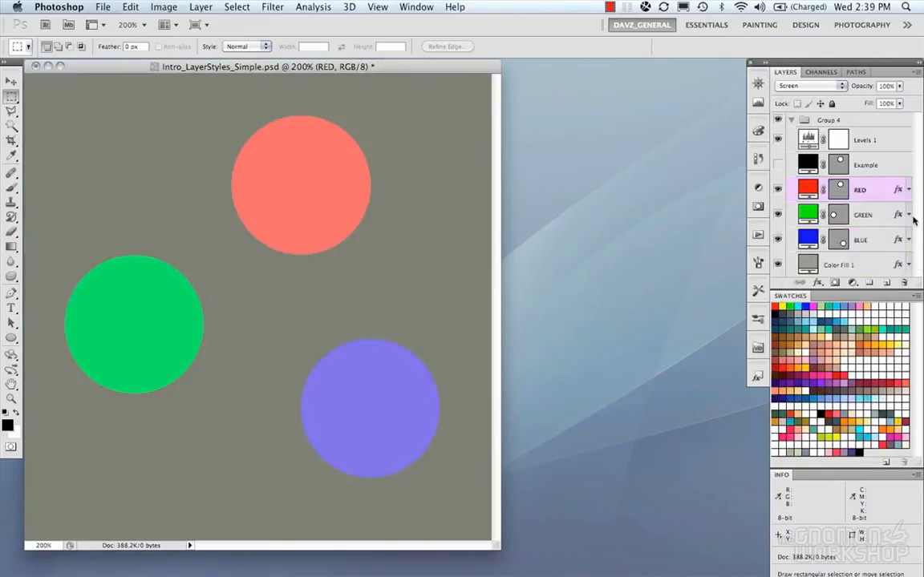
- Show all layer effects in the document again from the RED layer's effects options
right_click(898, 190)
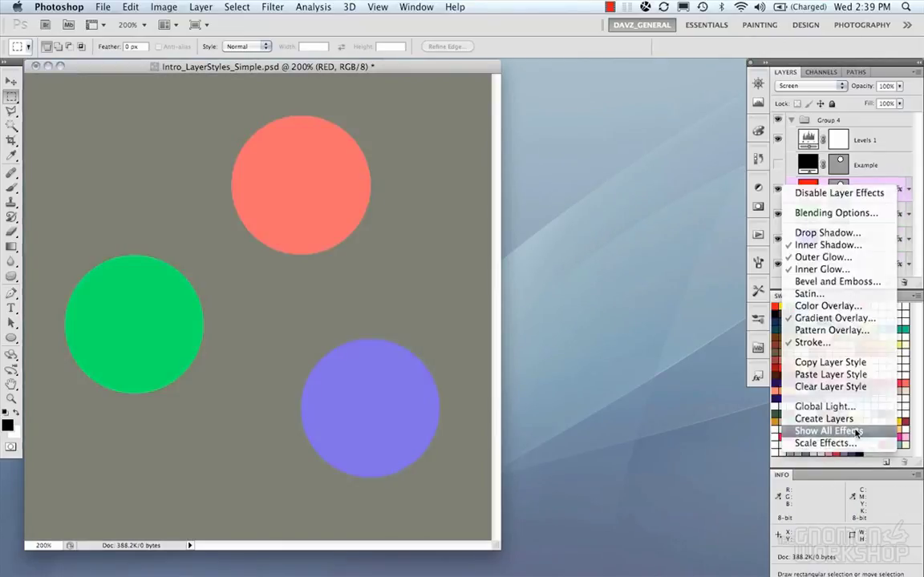
click(829, 431)
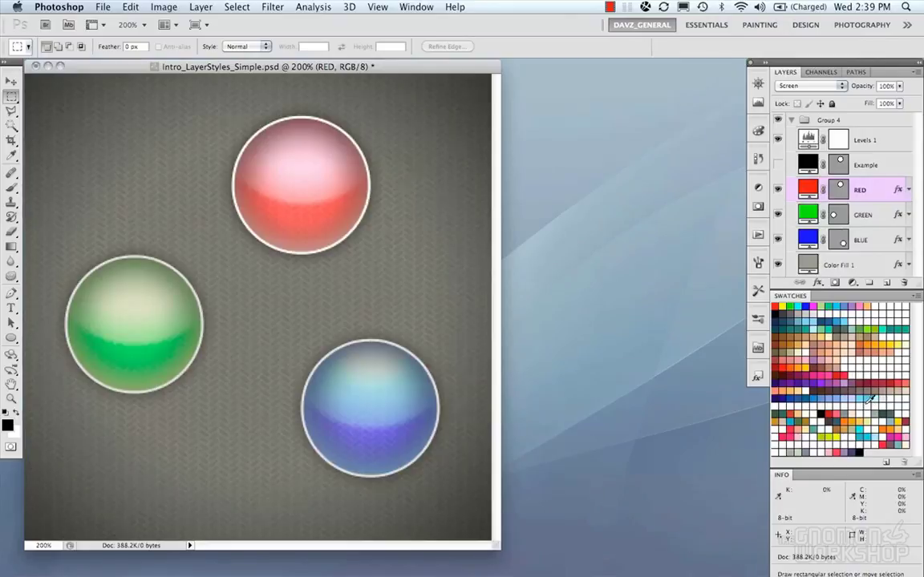
- Try different Global Light directions for the layer effects, including a 131° angle with 42° altitude, and compare them with the preview off and on
right_click(897, 190)
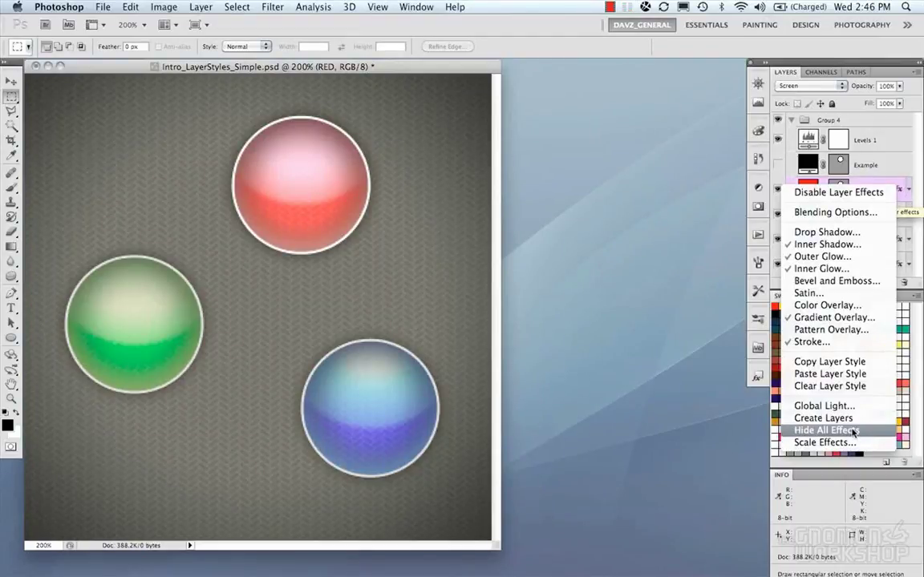
click(850, 407)
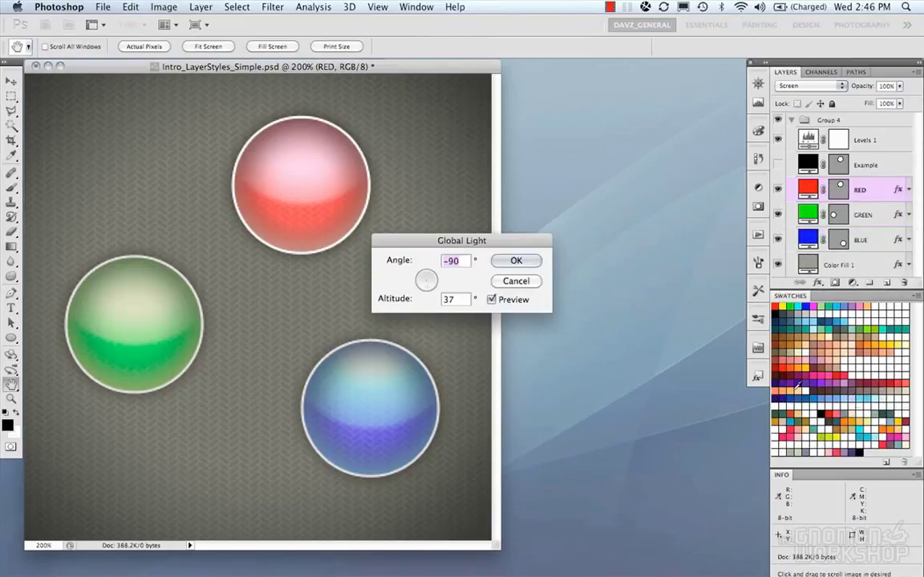
drag(500, 247, 664, 91)
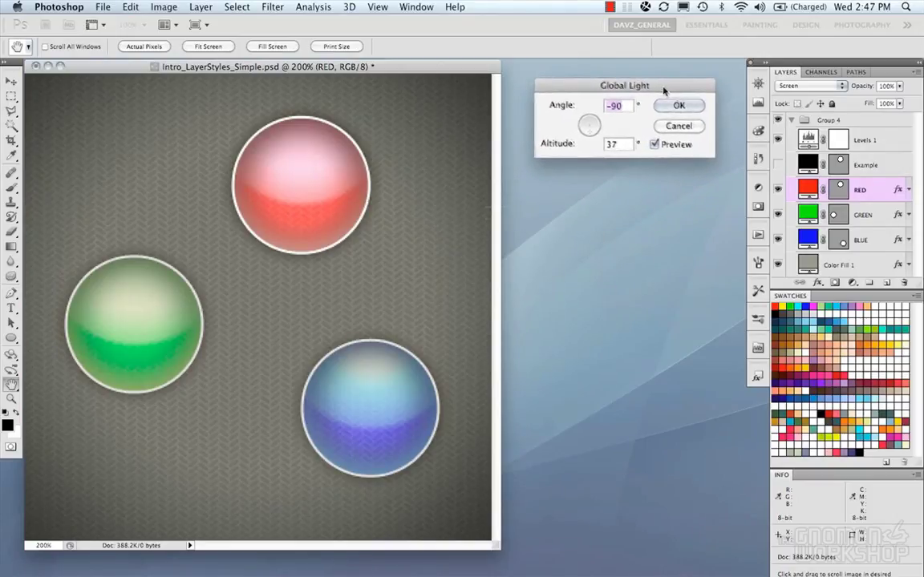
mouse_move(587, 126)
mouse_down()
mouse_move(588, 117)
mouse_move(595, 133)
mouse_move(584, 117)
mouse_move(588, 125)
mouse_up()
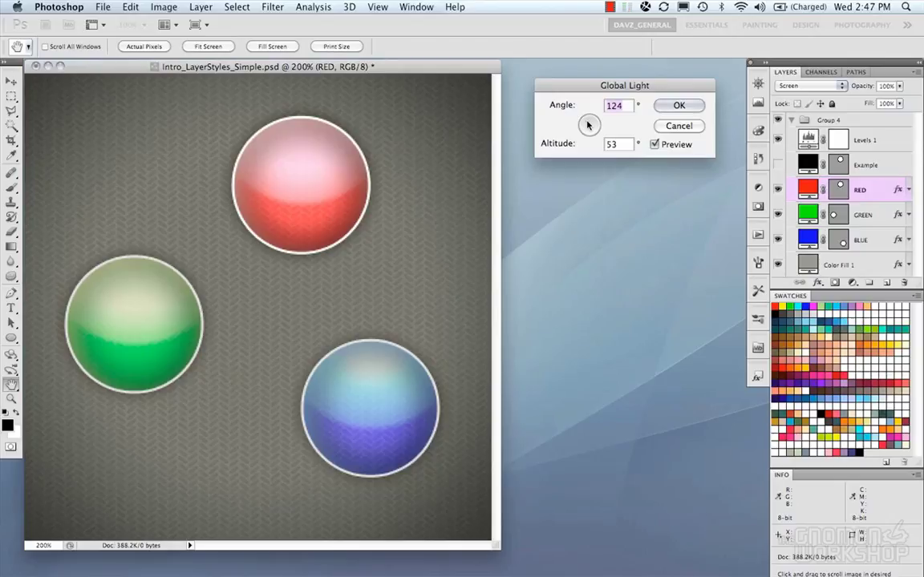
drag(591, 136, 586, 125)
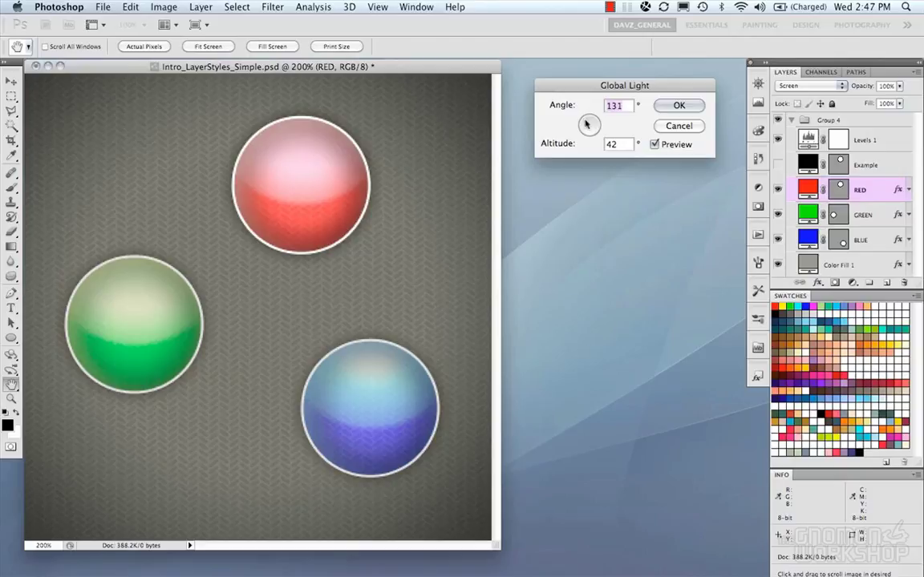
click(656, 146)
click(656, 146)
drag(593, 126, 588, 125)
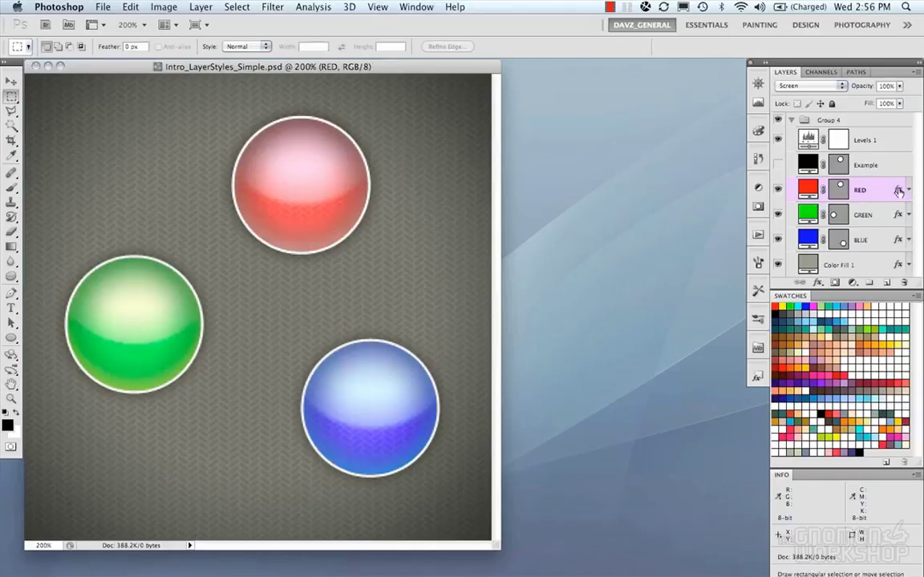
- Preview the RED layer's effects scaled to 200%, 50% and 500%, return the scale to 100% and cancel the scaling
right_click(899, 190)
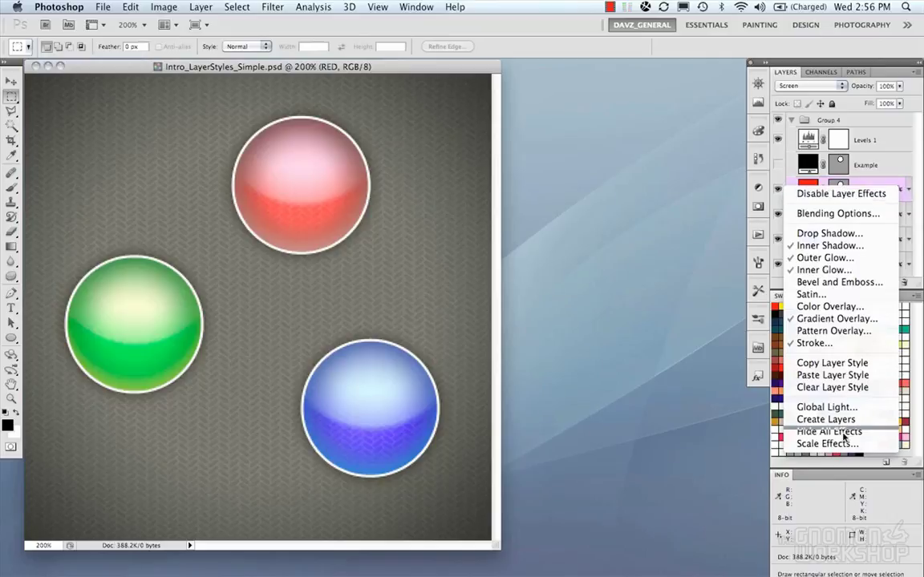
click(845, 444)
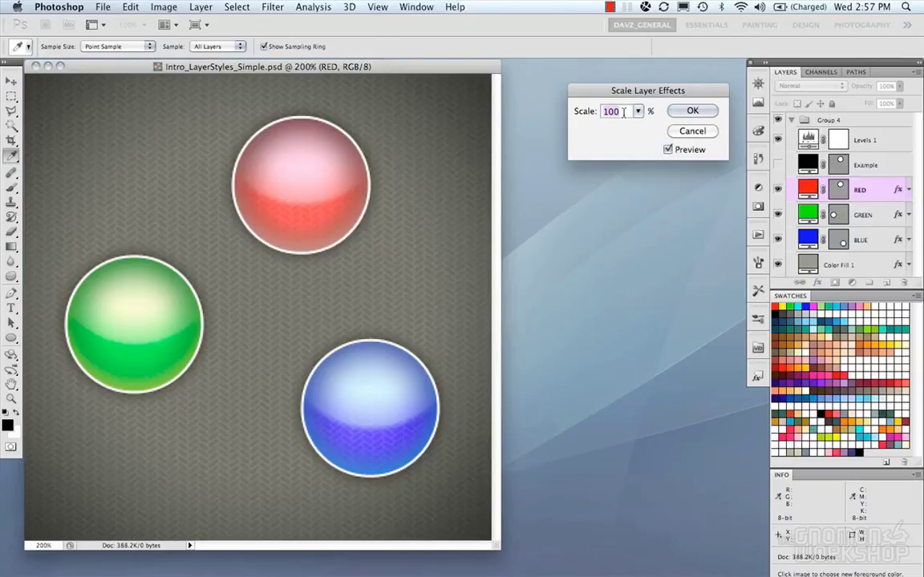
text(200)
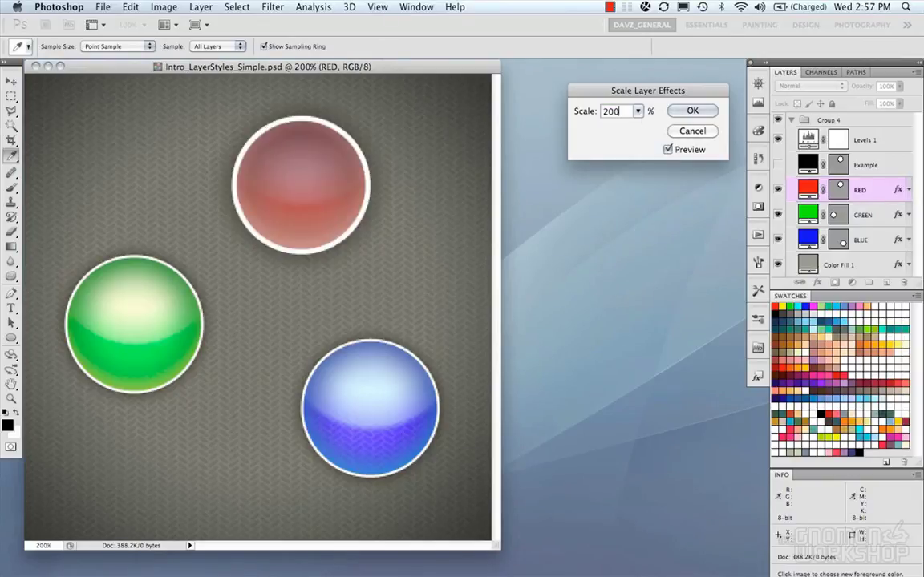
key(Tab)
text(50)
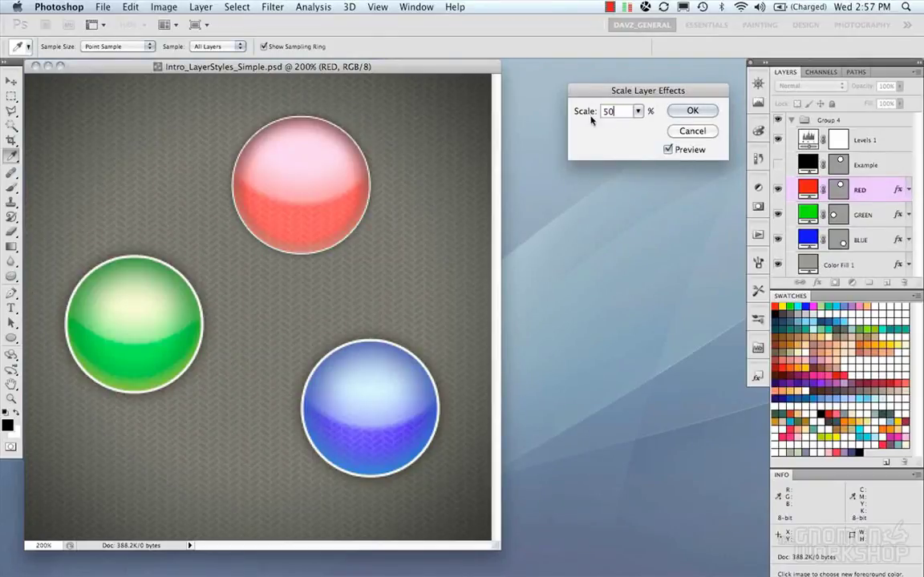
click(594, 110)
text(500)
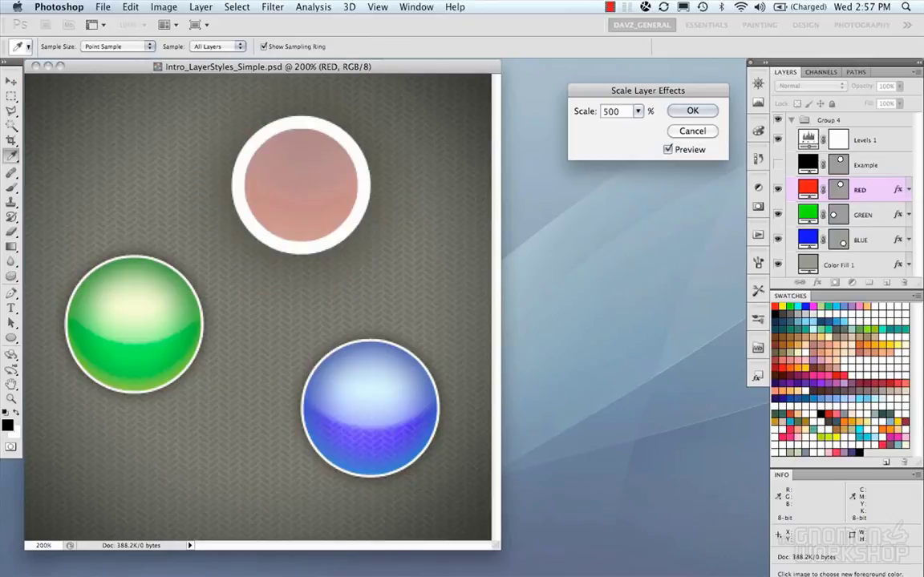
key(BackSpace)
key(BackSpace)
key(BackSpace)
text(100)
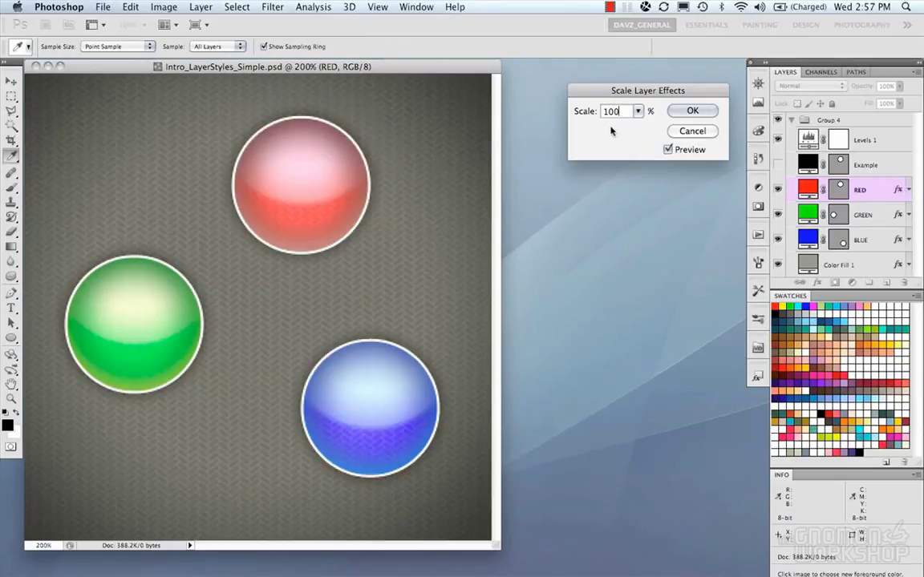
click(686, 131)
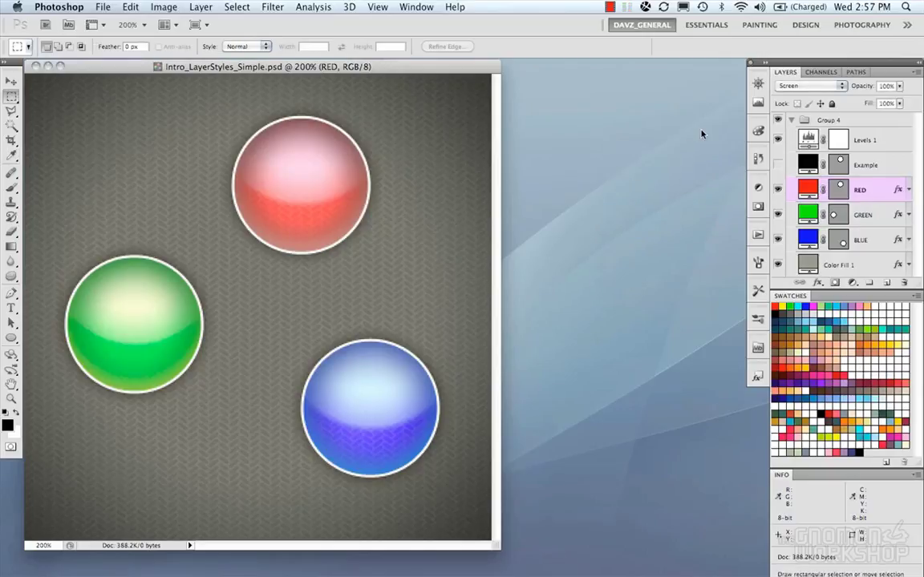
- Convert the RED layer's effects into separate layers and look through the resulting layer stack
right_click(898, 189)
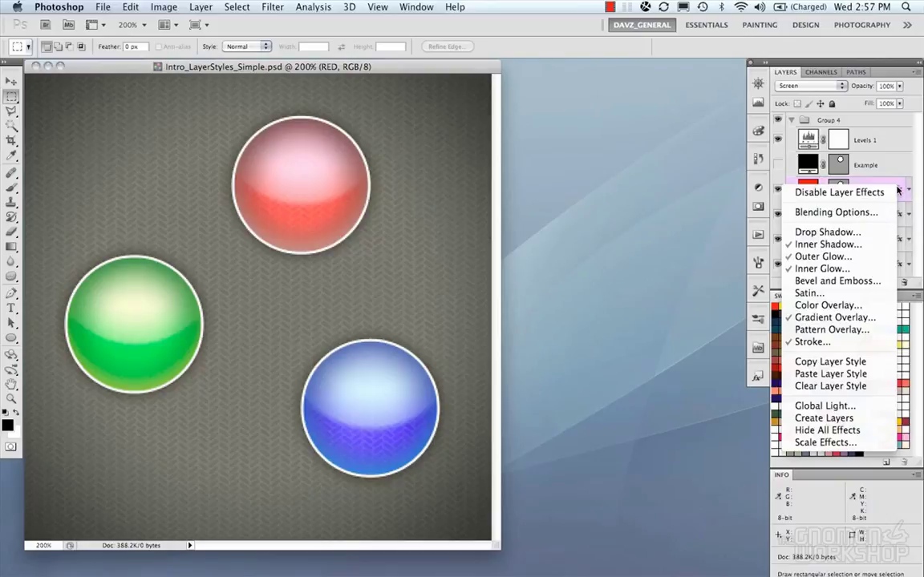
key(Escape)
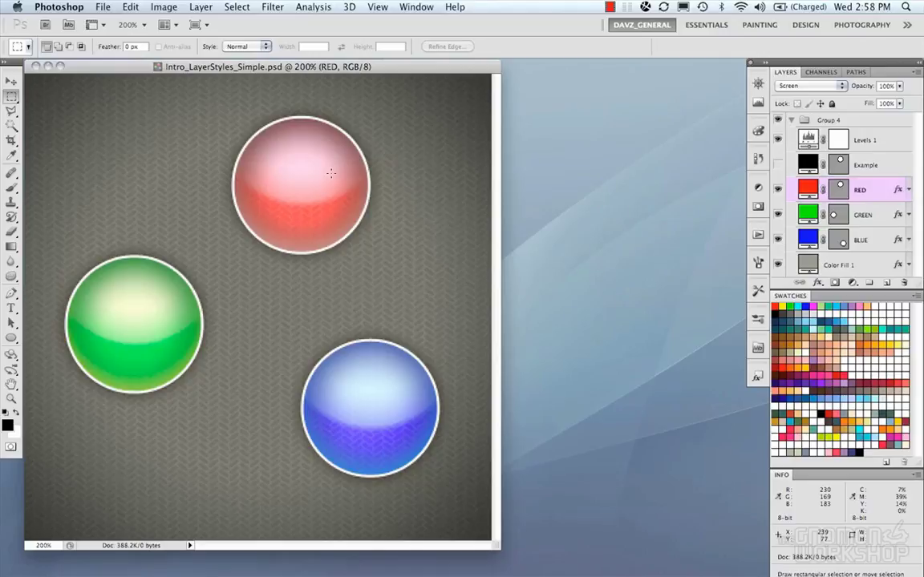
click(906, 190)
scroll(906, 190, down, 3)
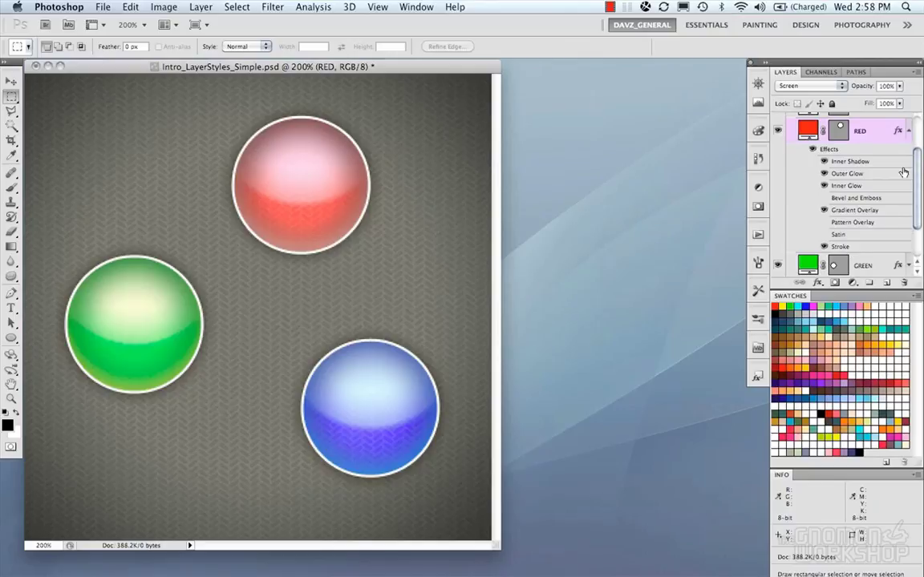
click(909, 130)
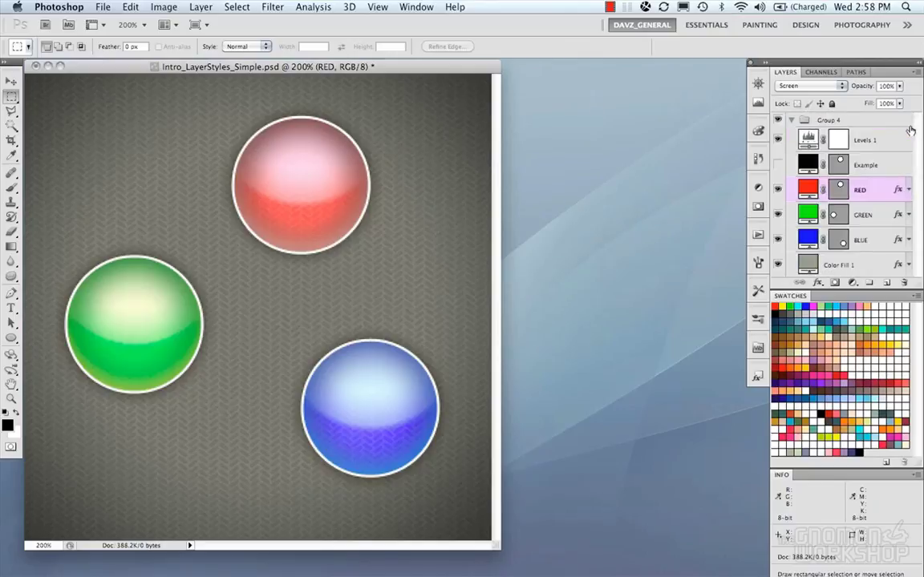
right_click(897, 189)
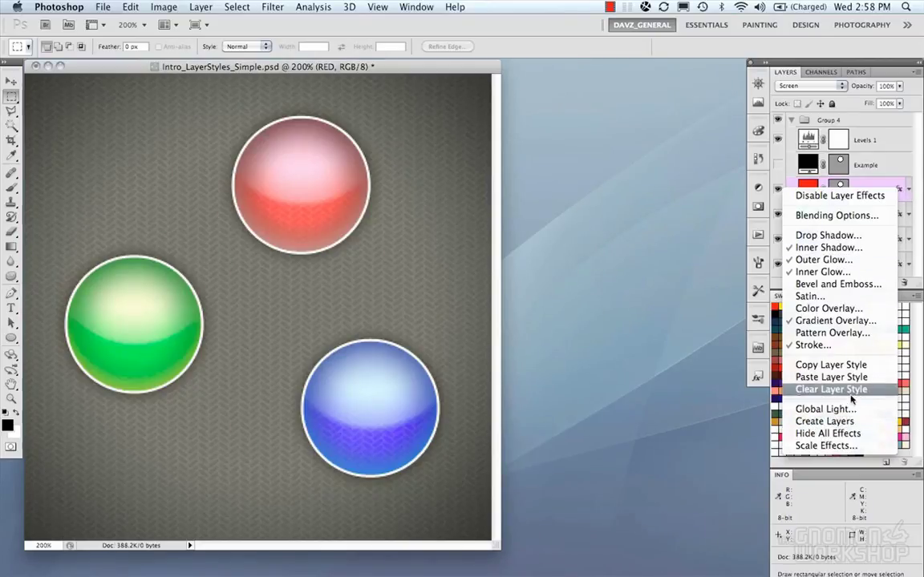
click(850, 421)
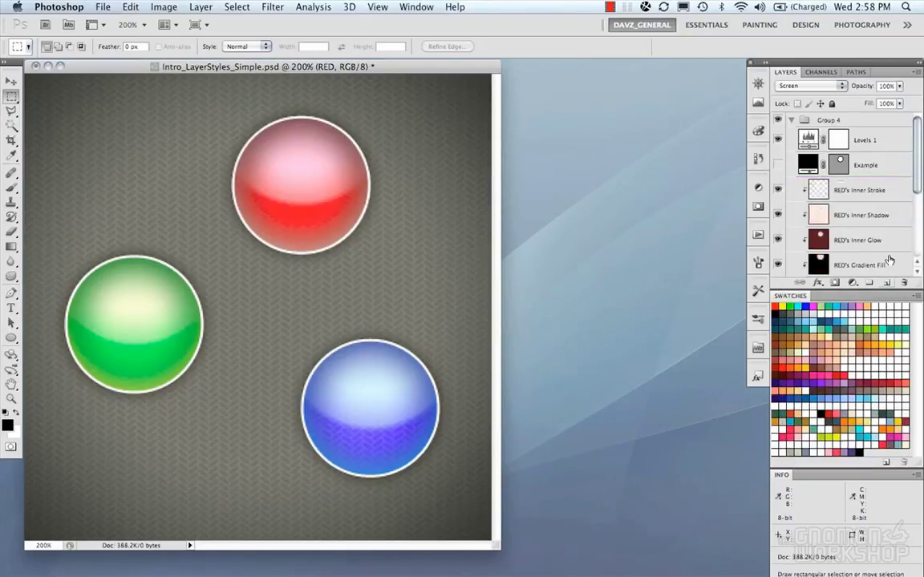
drag(916, 154, 920, 180)
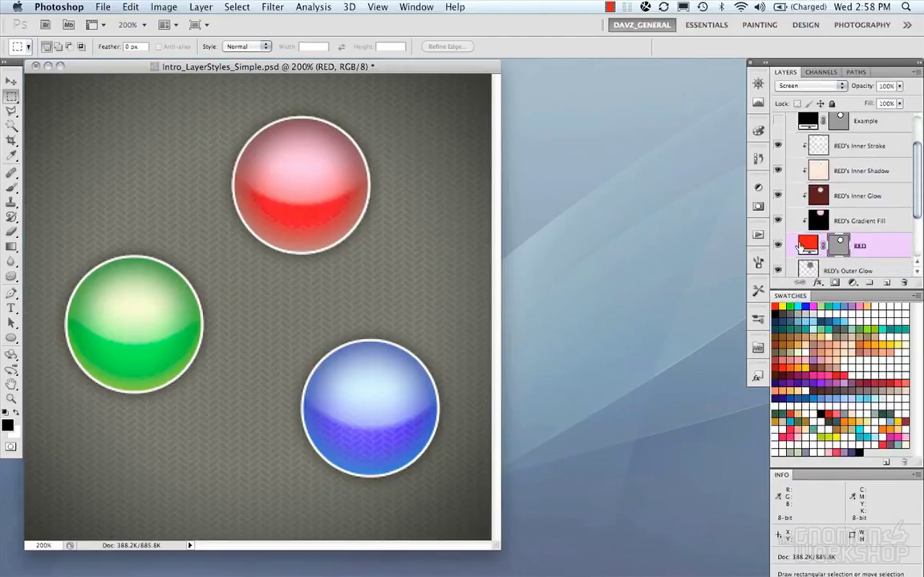
scroll(839, 248, down, 1)
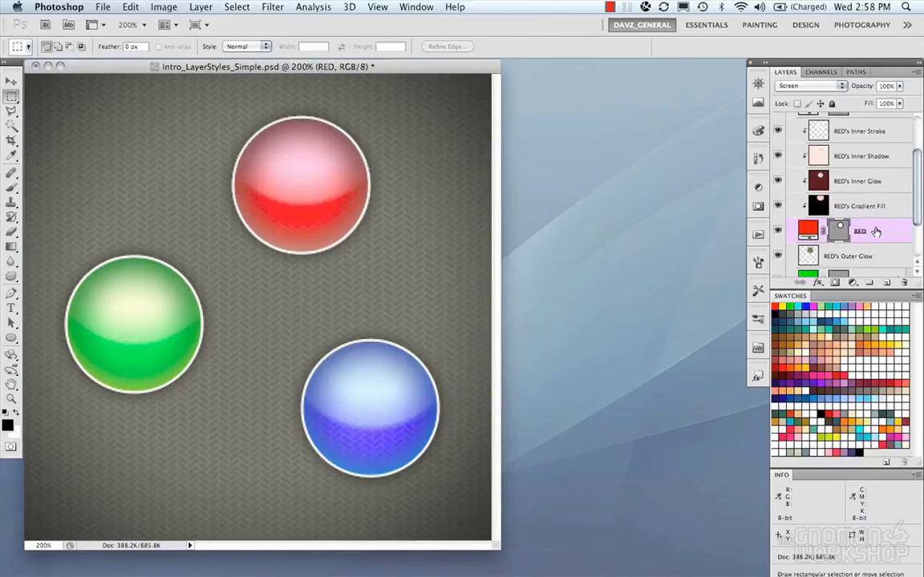
scroll(874, 231, up, 2)
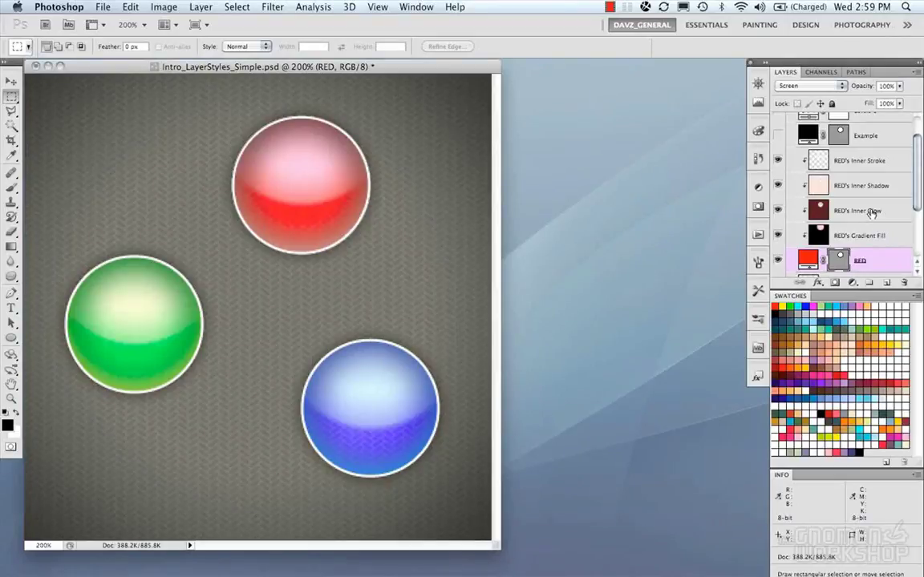
- Group the layers from RED's Inner Stroke down to RED's Outer Glow and name the group RED
scroll(862, 164, down, 1)
click(862, 151)
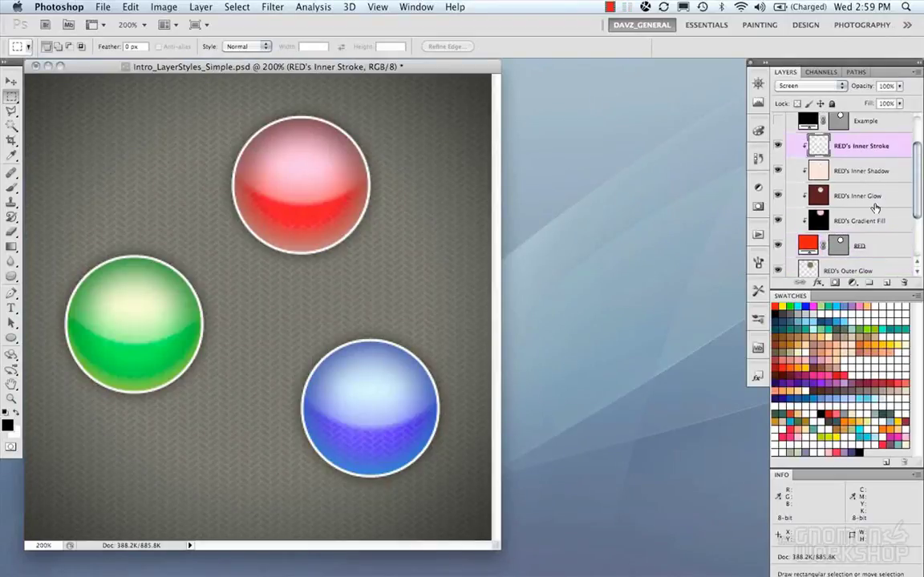
scroll(870, 208, down, 1)
shift+click(868, 255)
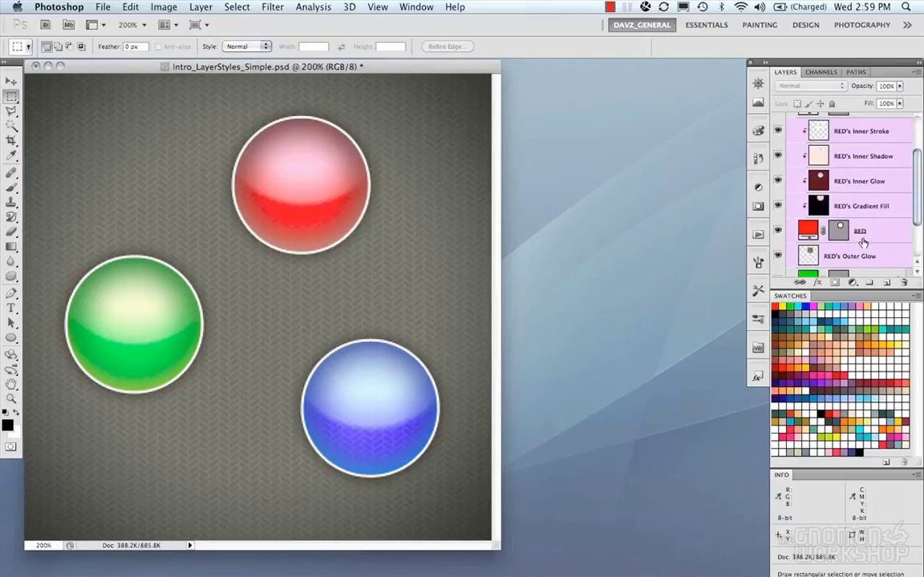
key(super+g)
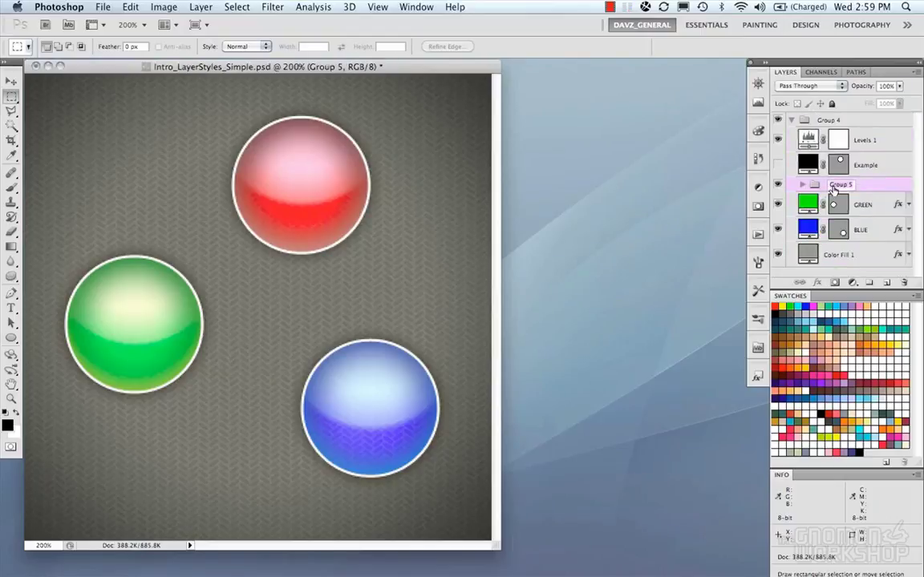
double_click(833, 184)
text(E)
text(ED)
key(Return)
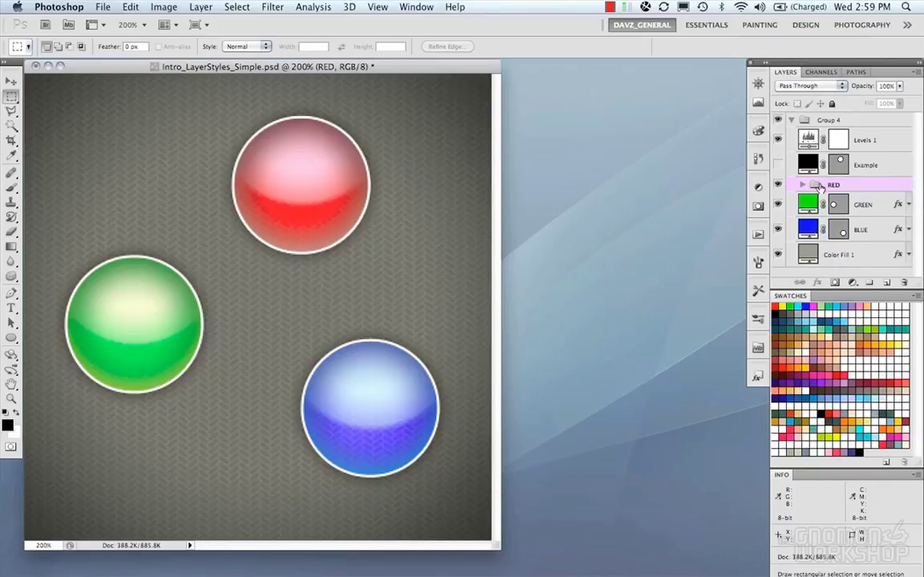
- Examine what the Inner Stroke, Inner Shadow, Inner Glow, Gradient Fill, Outer Glow and base layers of the RED group contribute by hiding and showing each
click(802, 185)
scroll(834, 213, down, 3)
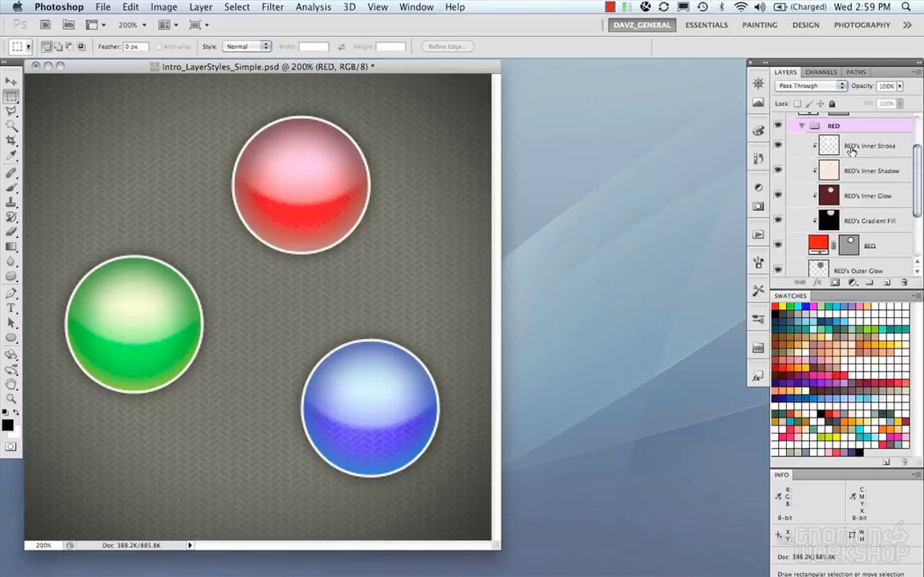
click(778, 145)
click(778, 146)
click(778, 171)
click(778, 171)
click(778, 195)
click(778, 196)
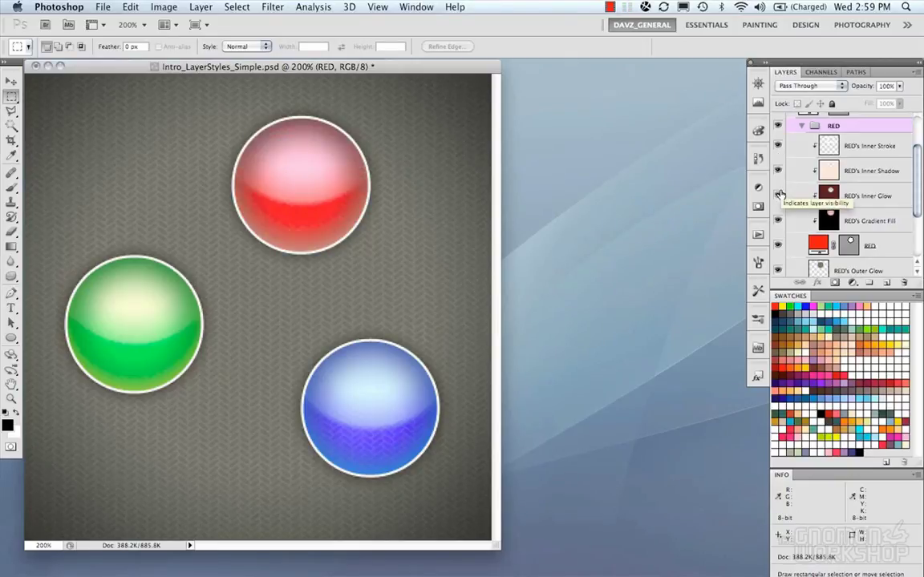
click(778, 220)
click(778, 221)
scroll(779, 218, down, 2)
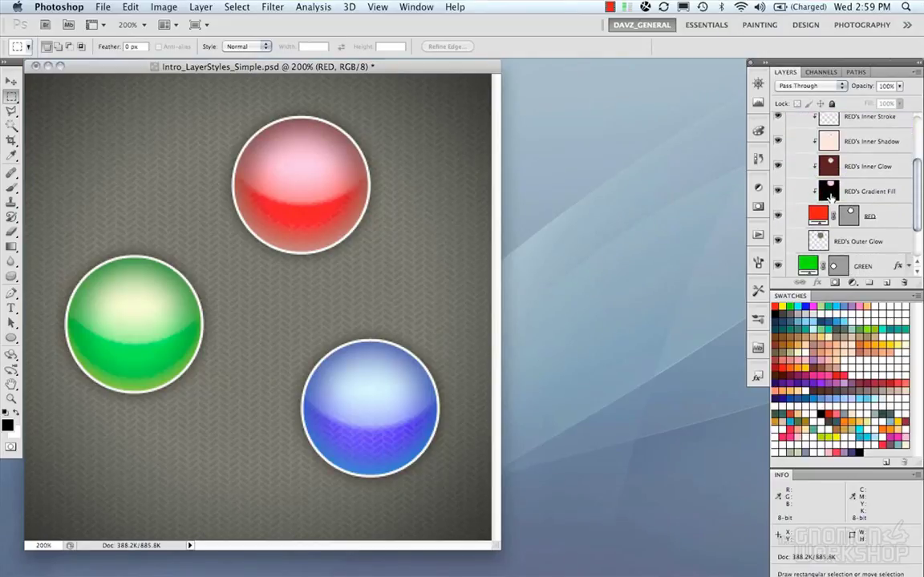
click(778, 240)
click(778, 240)
click(778, 215)
click(778, 215)
- Try another fill color on the RED base layer inside the RED group
double_click(818, 215)
drag(503, 207, 445, 240)
click(683, 189)
- Compare the image with RED's Gradient Fill layer hidden and shown, and set that layer's blend mode to Linear Dodge (Add)
scroll(782, 185, up, 1)
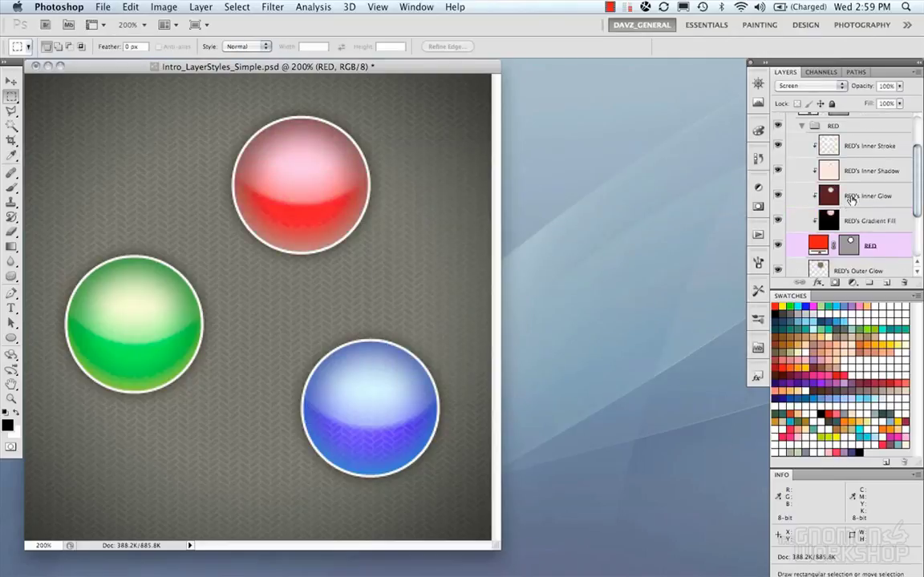
alt+click(810, 148)
click(798, 221)
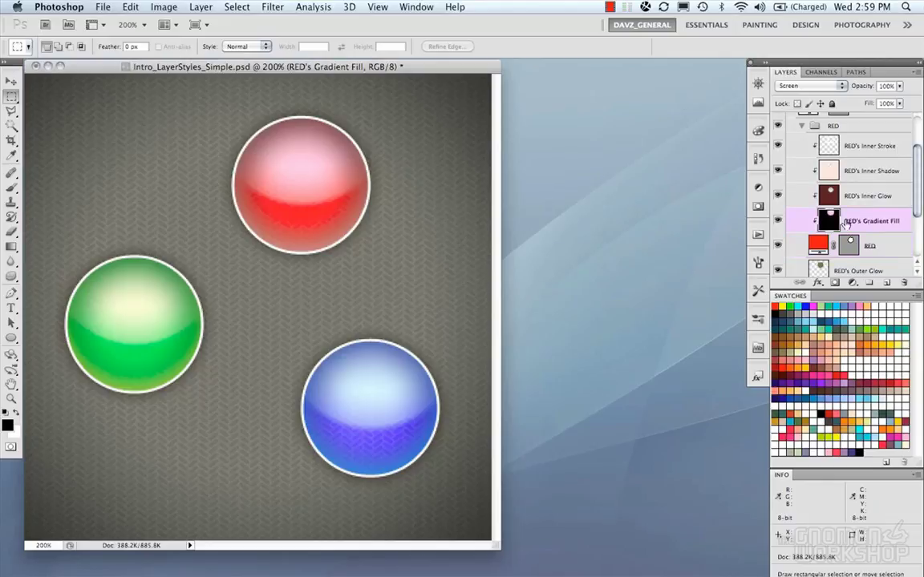
click(778, 222)
click(778, 222)
click(810, 86)
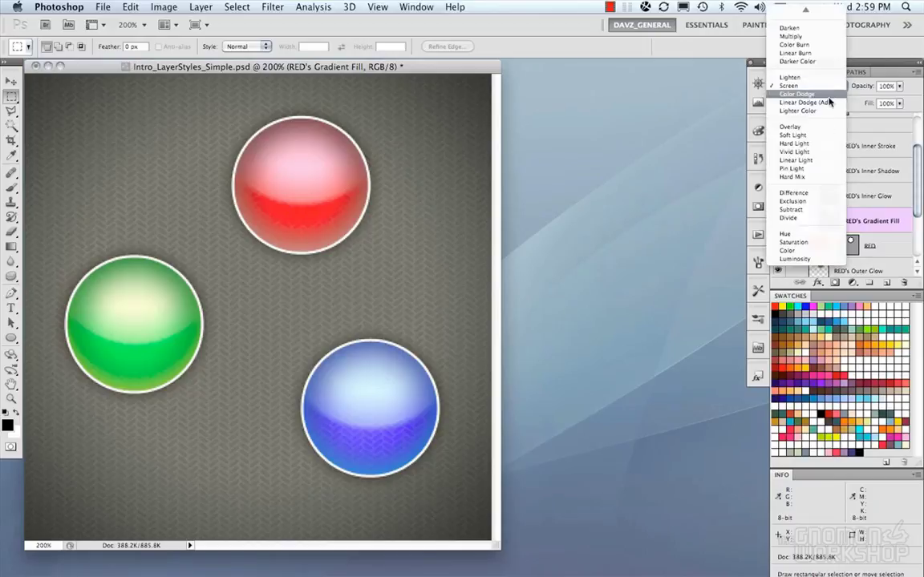
click(815, 102)
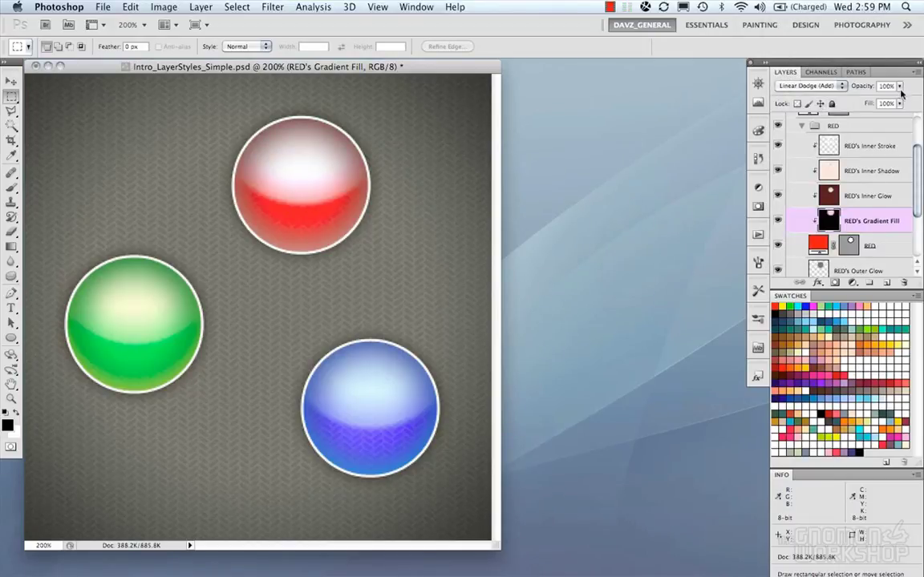
- Lower the opacity of RED's Gradient Fill layer to 89% and compare the image with that layer hidden and shown
drag(900, 87, 894, 102)
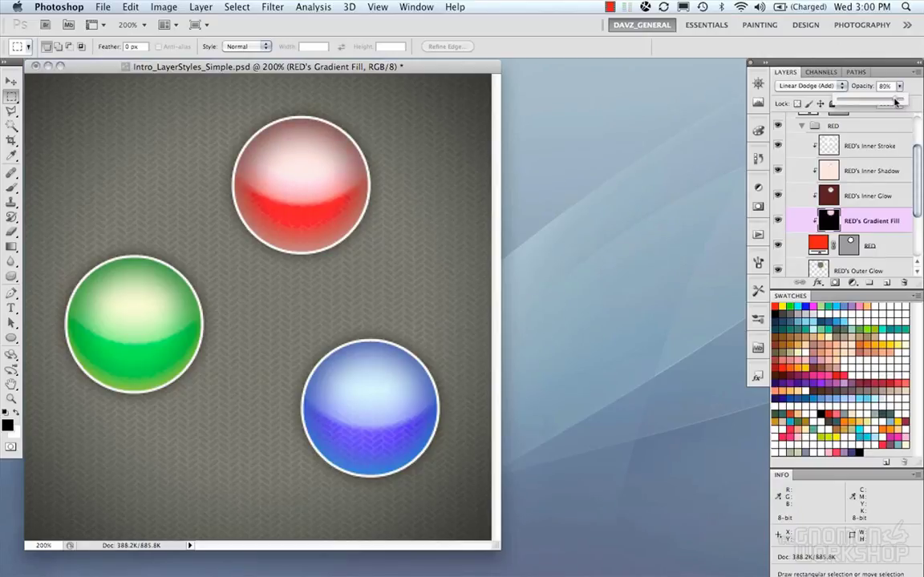
click(778, 220)
click(778, 220)
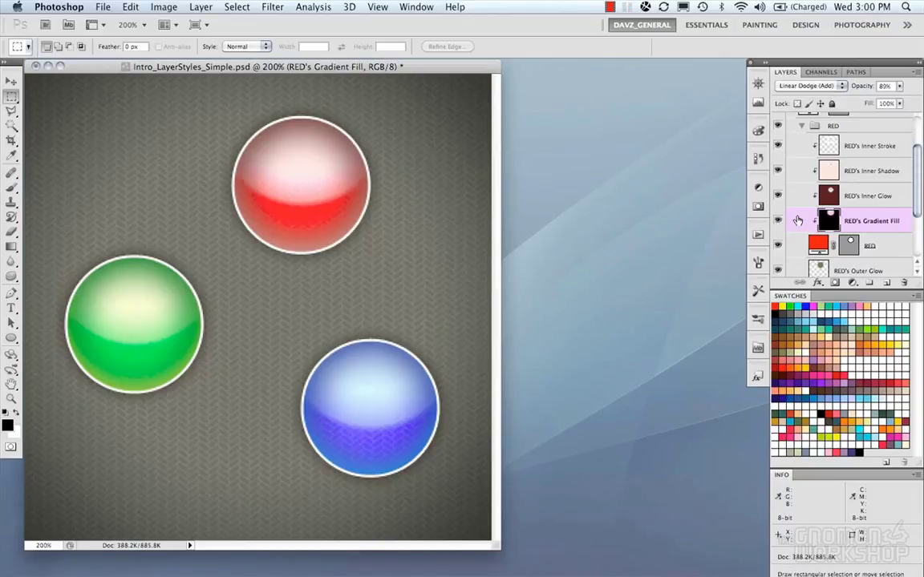
- Add a layer mask to RED's Gradient Fill and paint black along the highlight's lower edge with a 56 px soft brush
key(b)
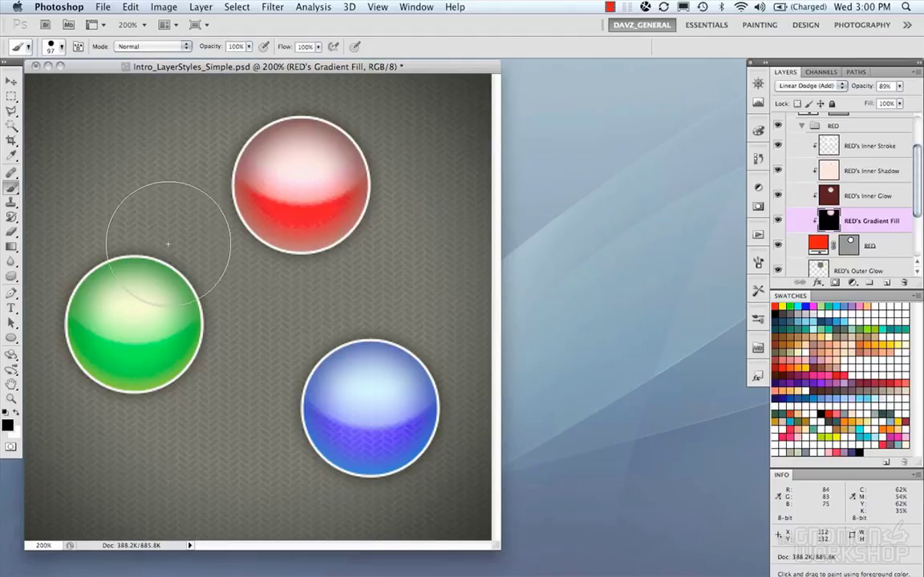
scroll(206, 251, down, 1)
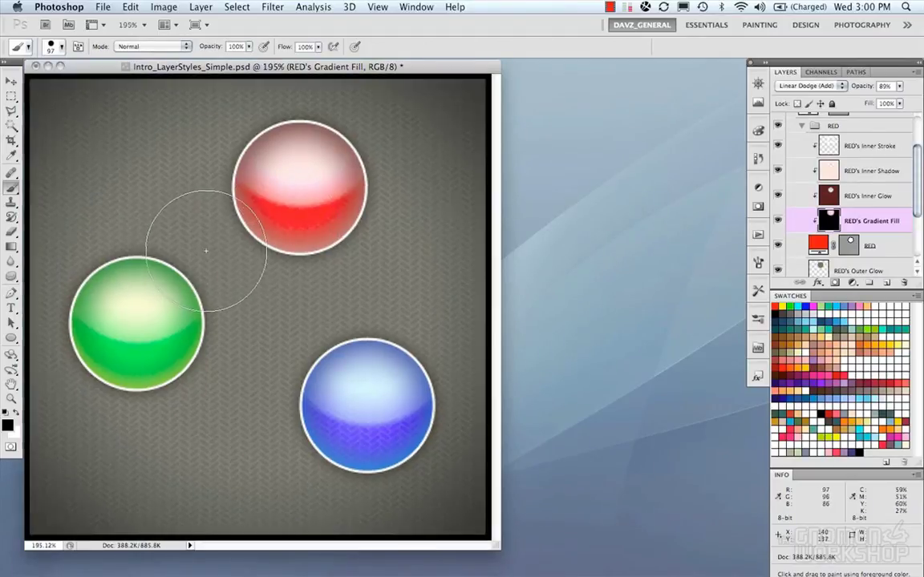
click(835, 283)
key(bracketleft)
click(301, 234)
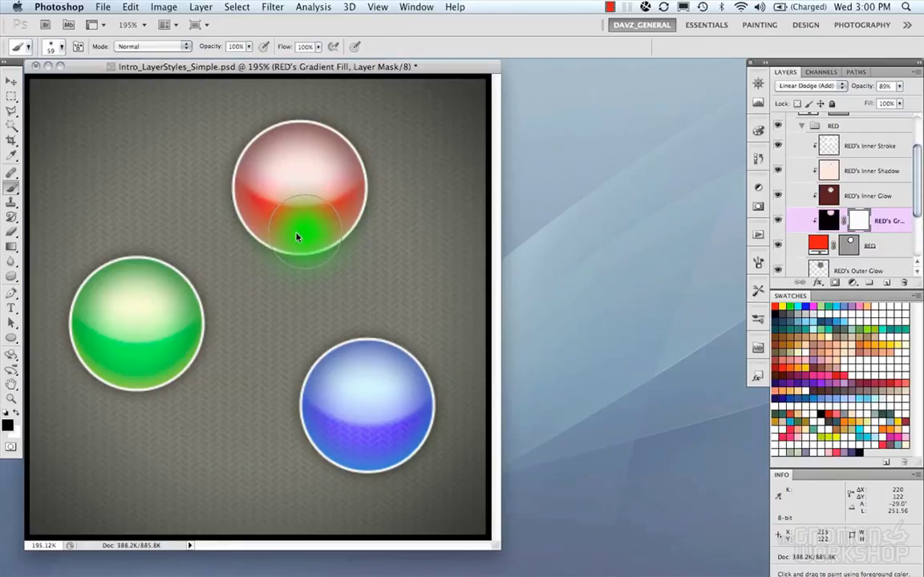
key(ctrl+z)
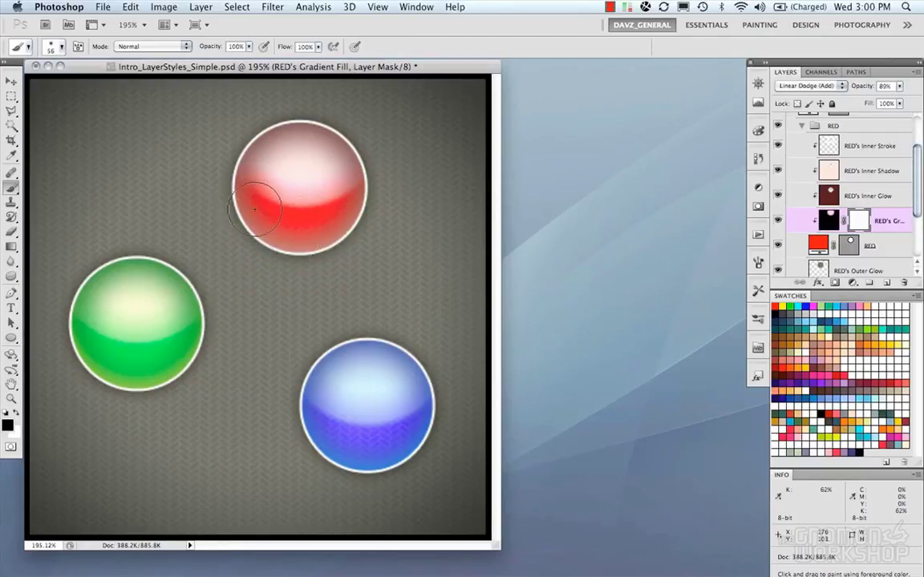
mouse_move(386, 190)
mouse_down()
mouse_move(383, 232)
mouse_move(333, 239)
mouse_move(388, 200)
mouse_up()
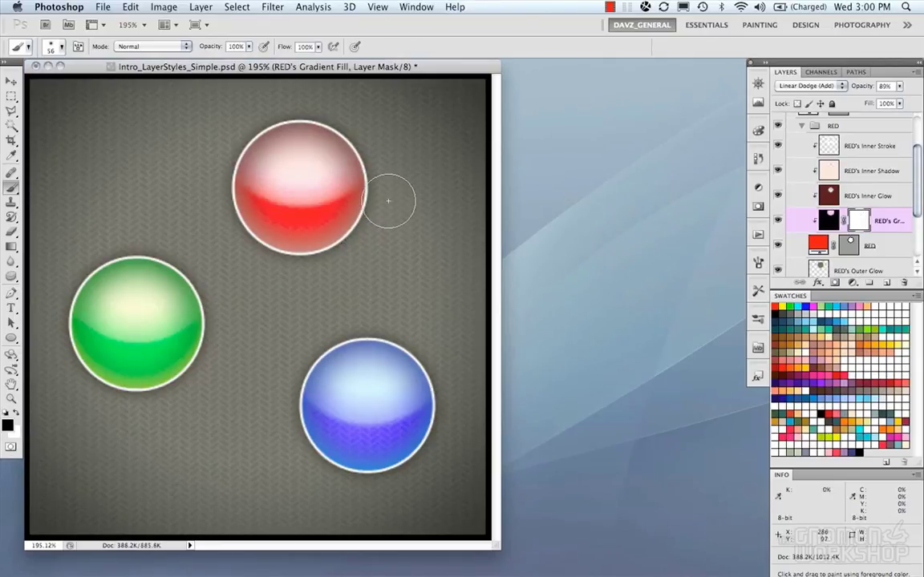
- Compare RED's Inner Glow hidden and shown, add a layer mask to it, and paint black along the red sphere's lower edge
click(802, 195)
key(m)
click(778, 196)
click(777, 196)
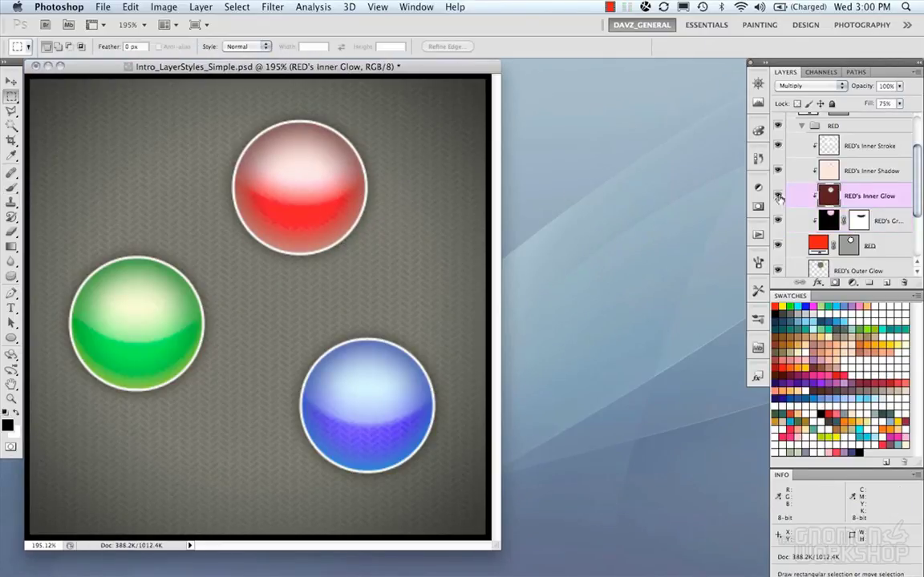
click(835, 283)
key(b)
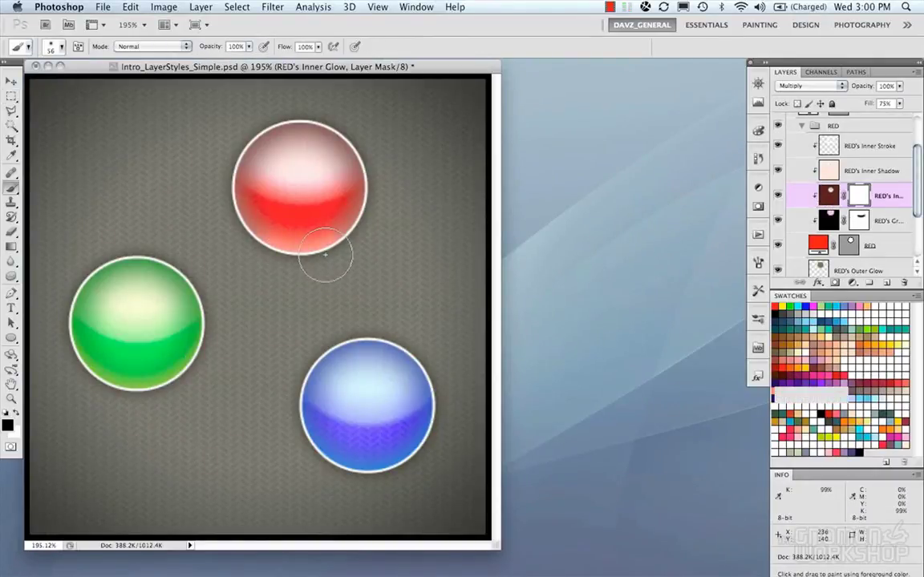
mouse_move(324, 255)
mouse_down()
mouse_move(342, 279)
mouse_move(277, 260)
mouse_up()
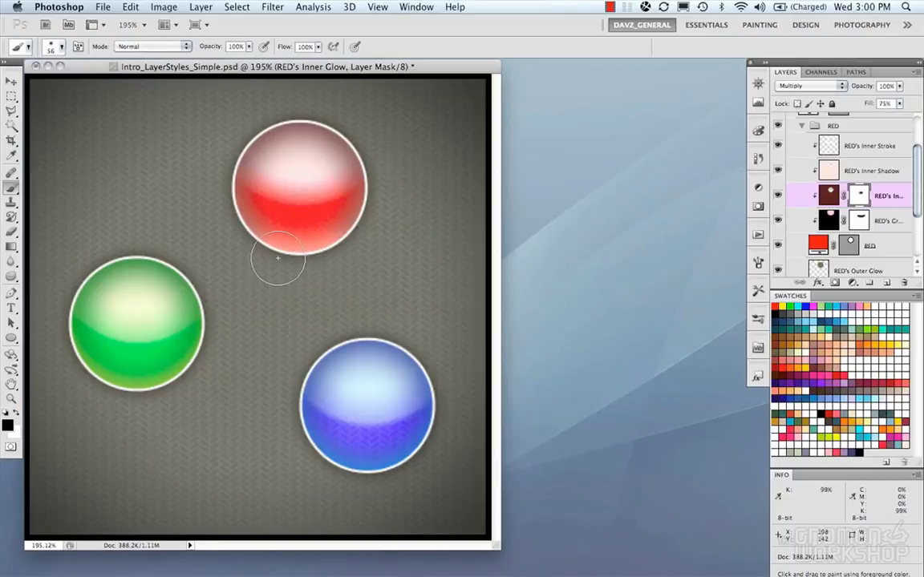